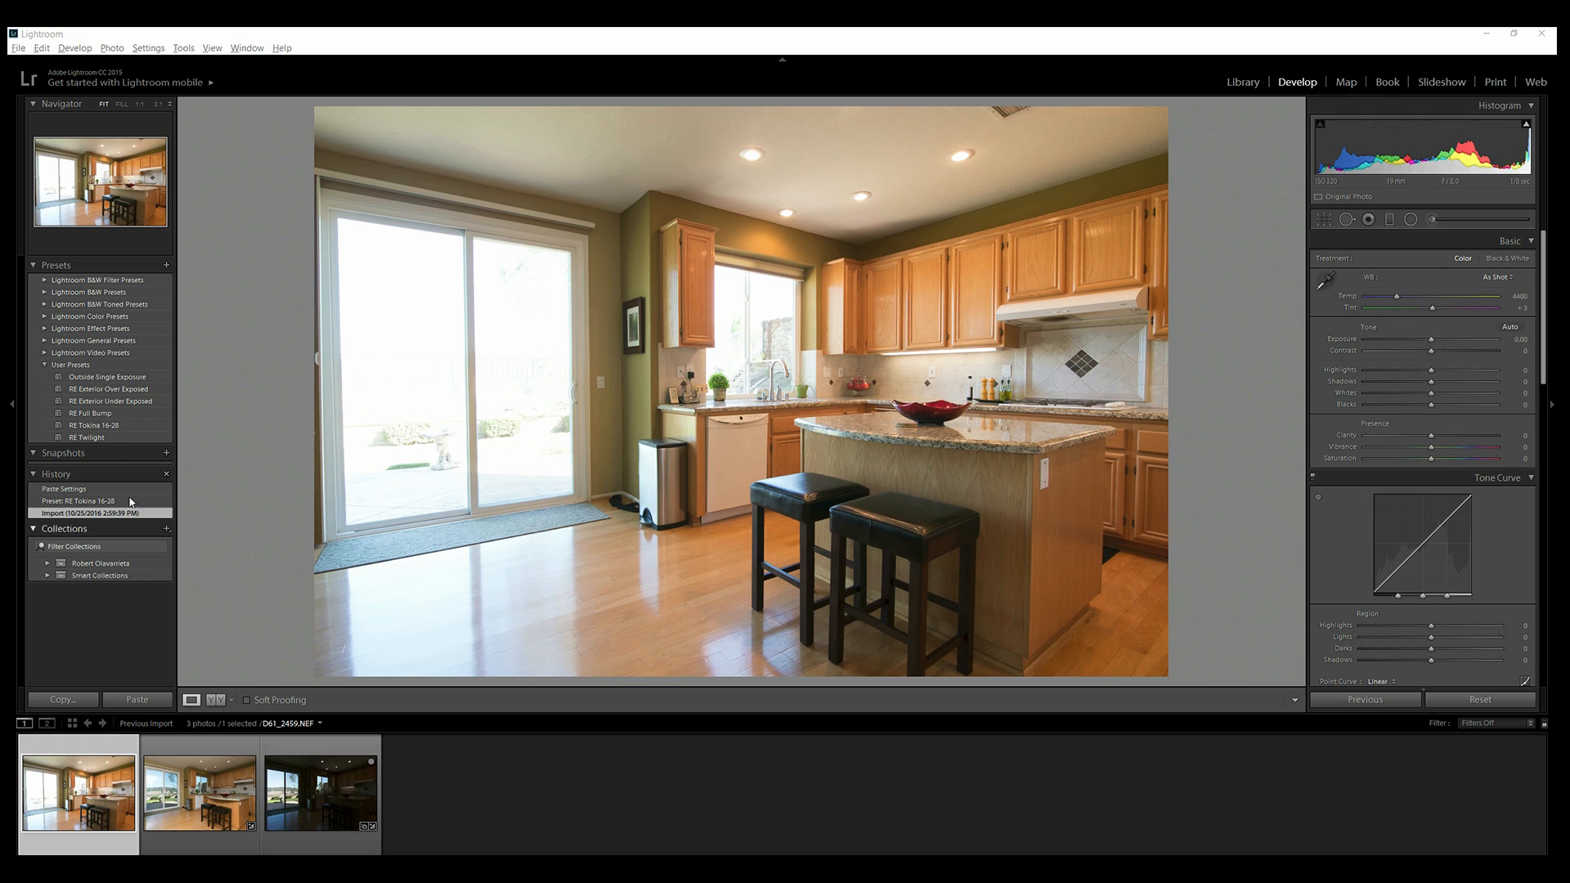
# Apply the RE Tokina 16-28 user preset to the D61_2459.NEF photo and bring up its Lens Corrections settings.
pyautogui.click(125, 426)
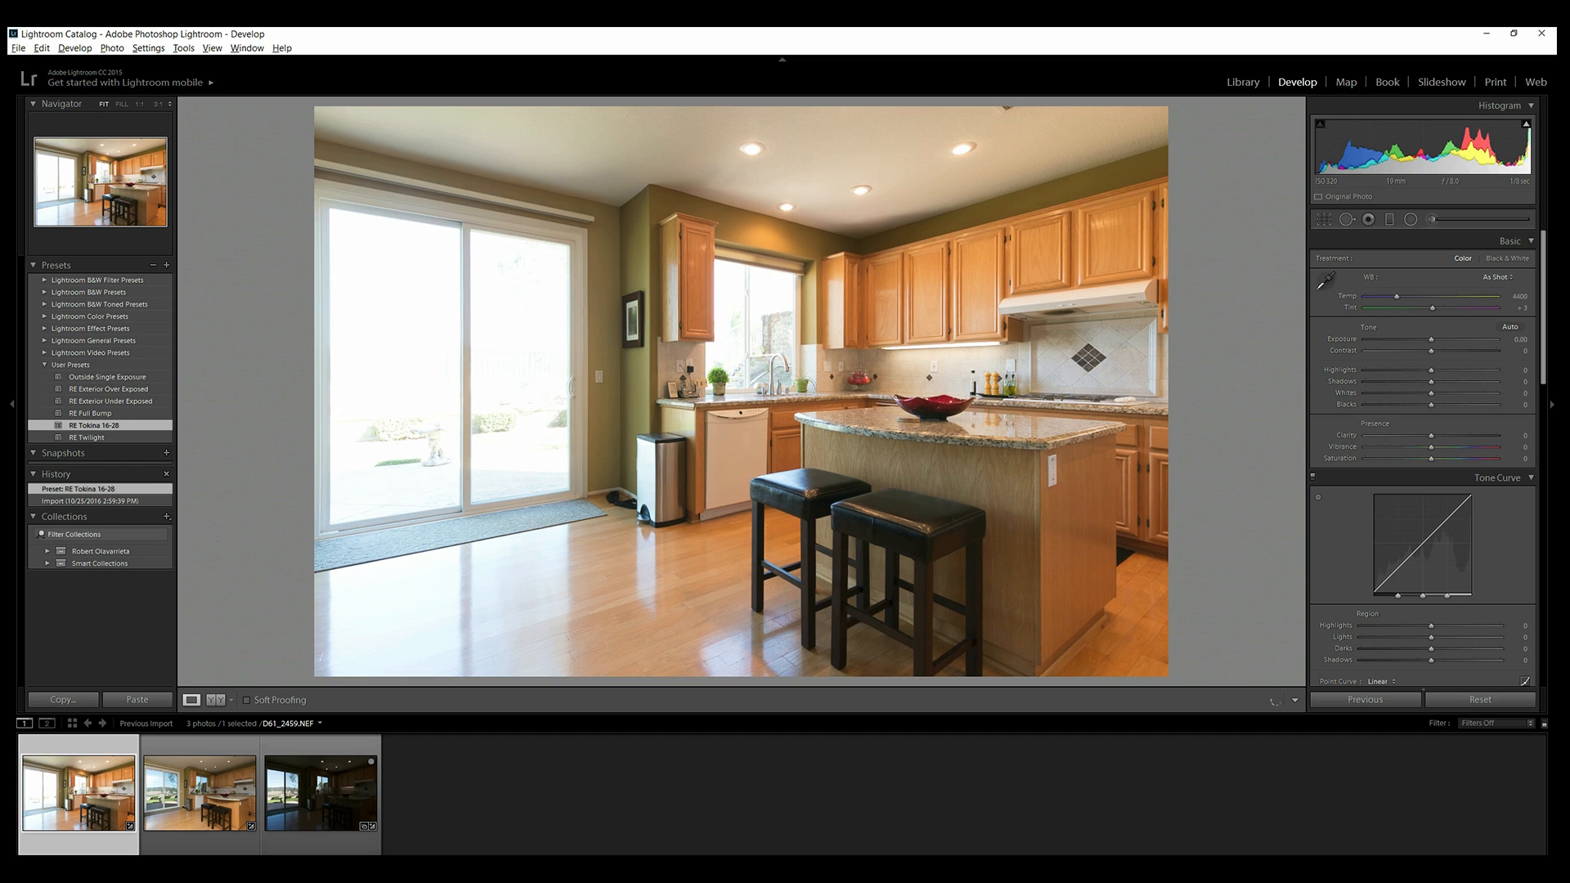
pyautogui.scroll(-15, 1546, 315)
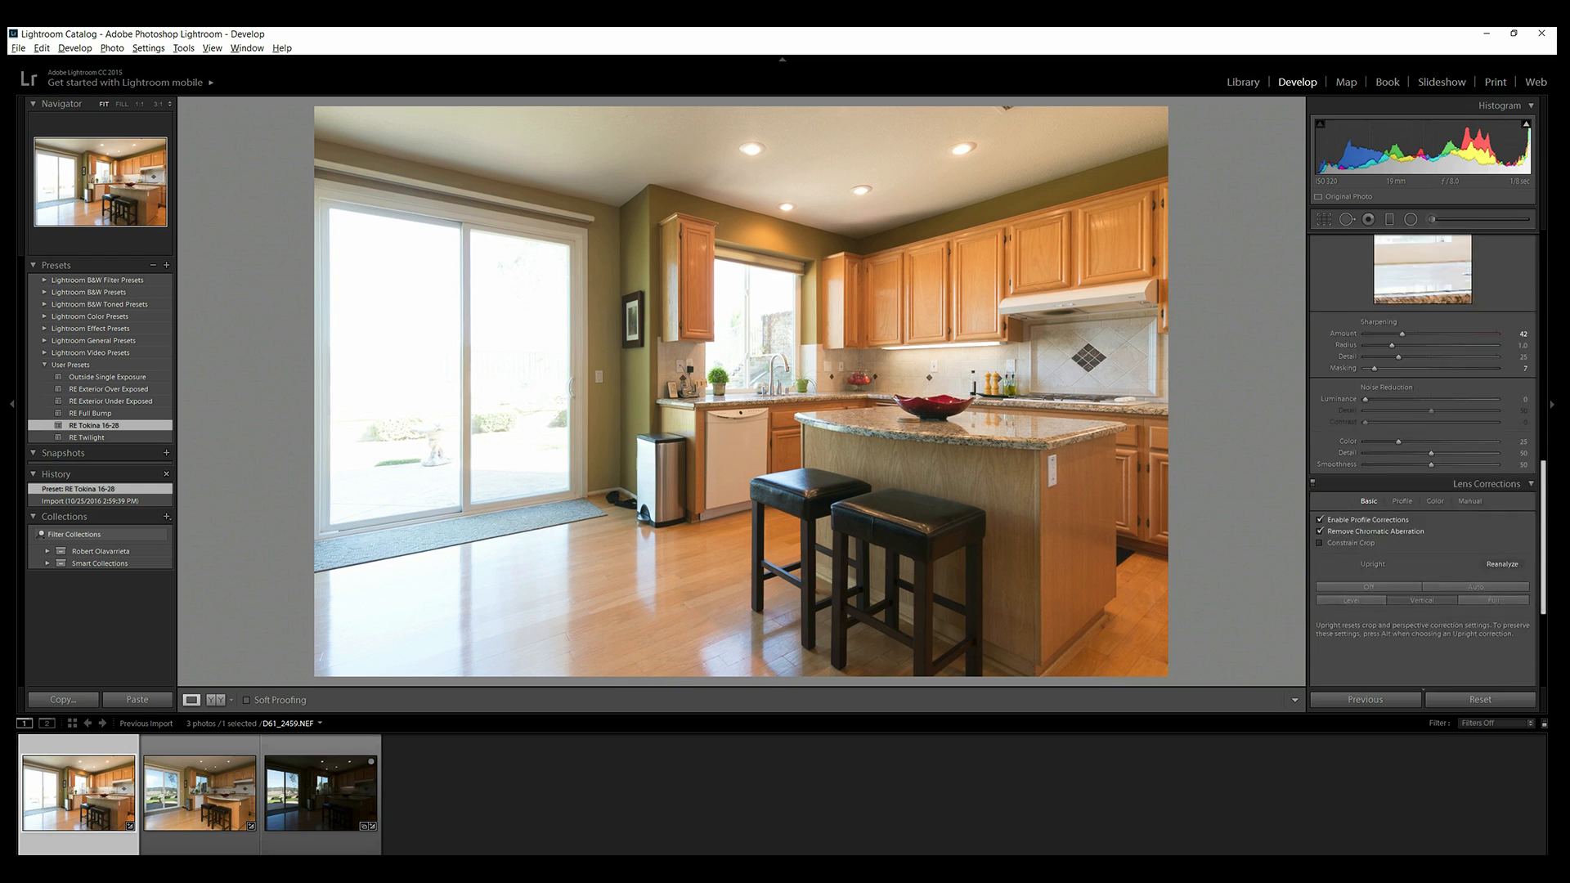
pyautogui.scroll(-1, 1507, 426)
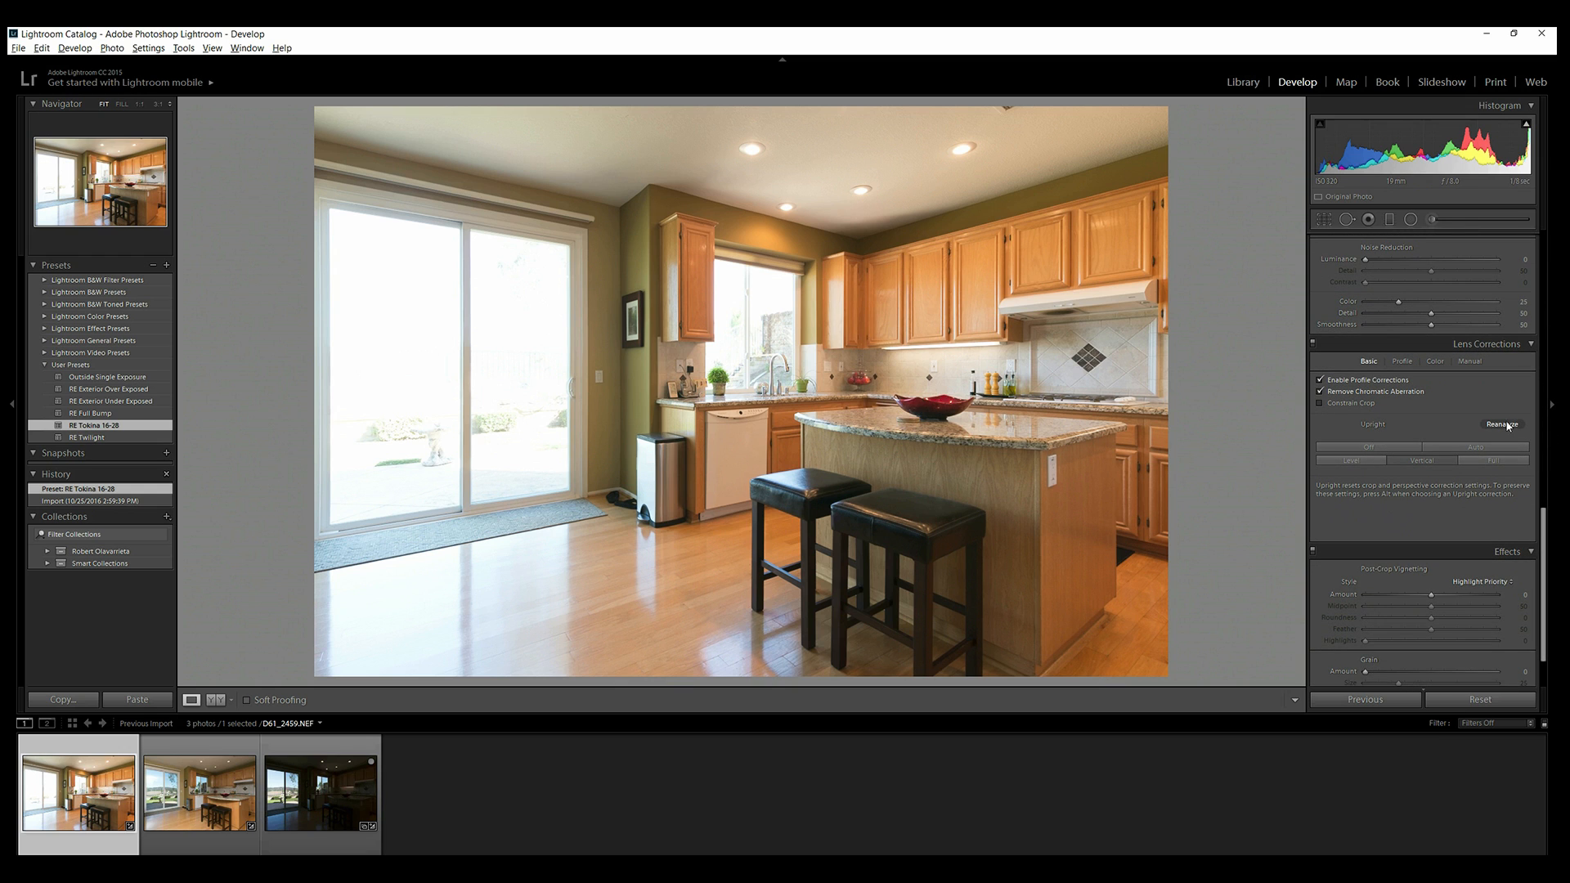
# Compare the photo with profile corrections disabled and enabled, and with Upright set to Off and back to Vertical.
pyautogui.click(1349, 383)
pyautogui.click(1348, 383)
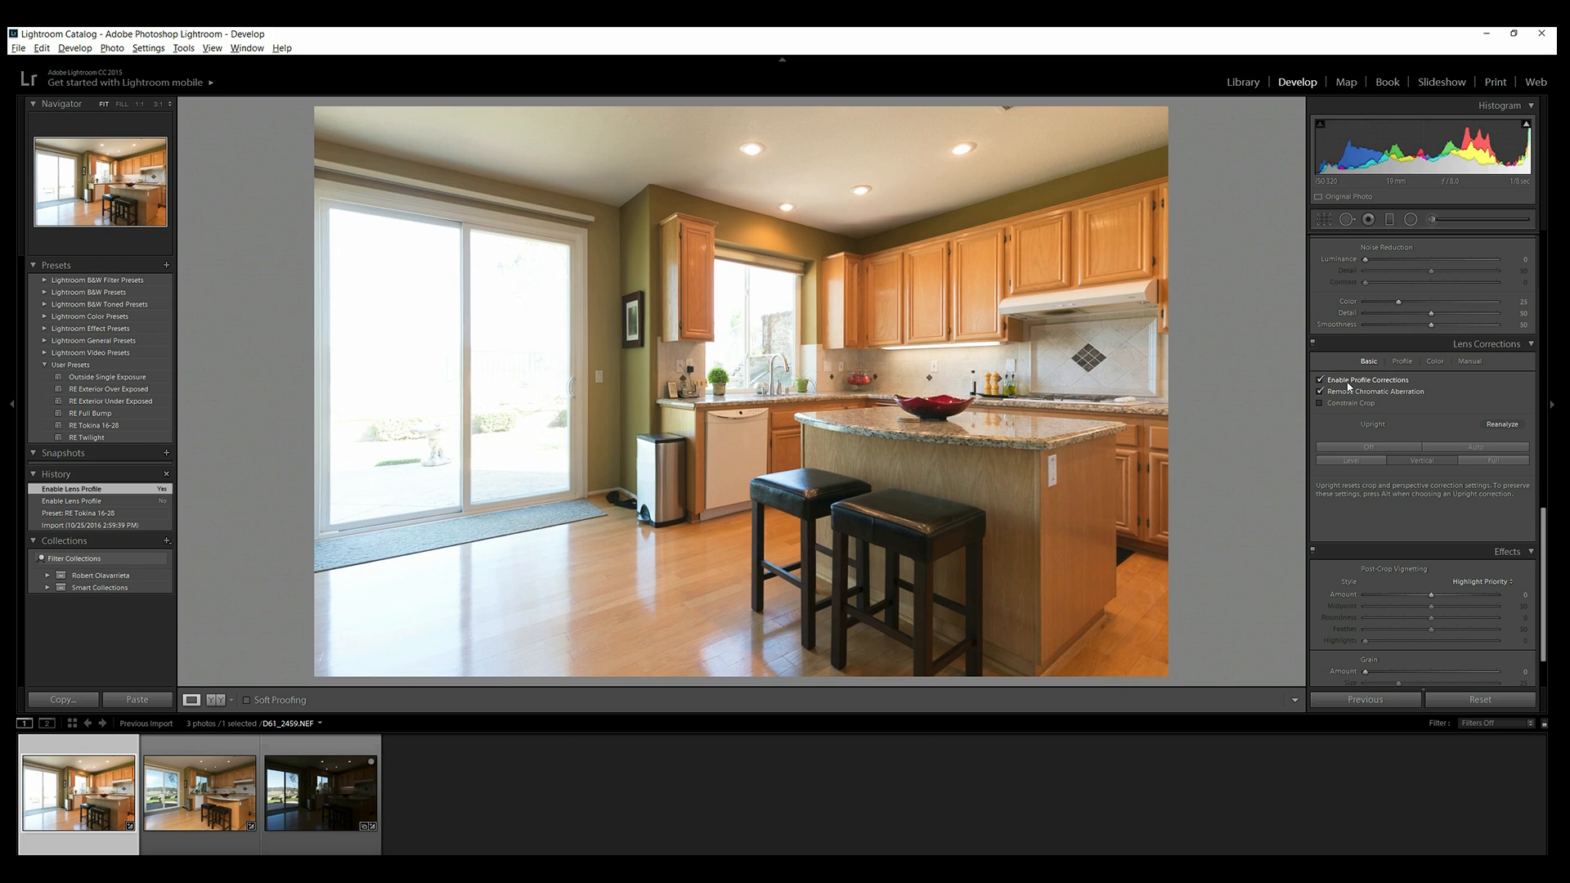
pyautogui.click(1348, 383)
pyautogui.click(1348, 382)
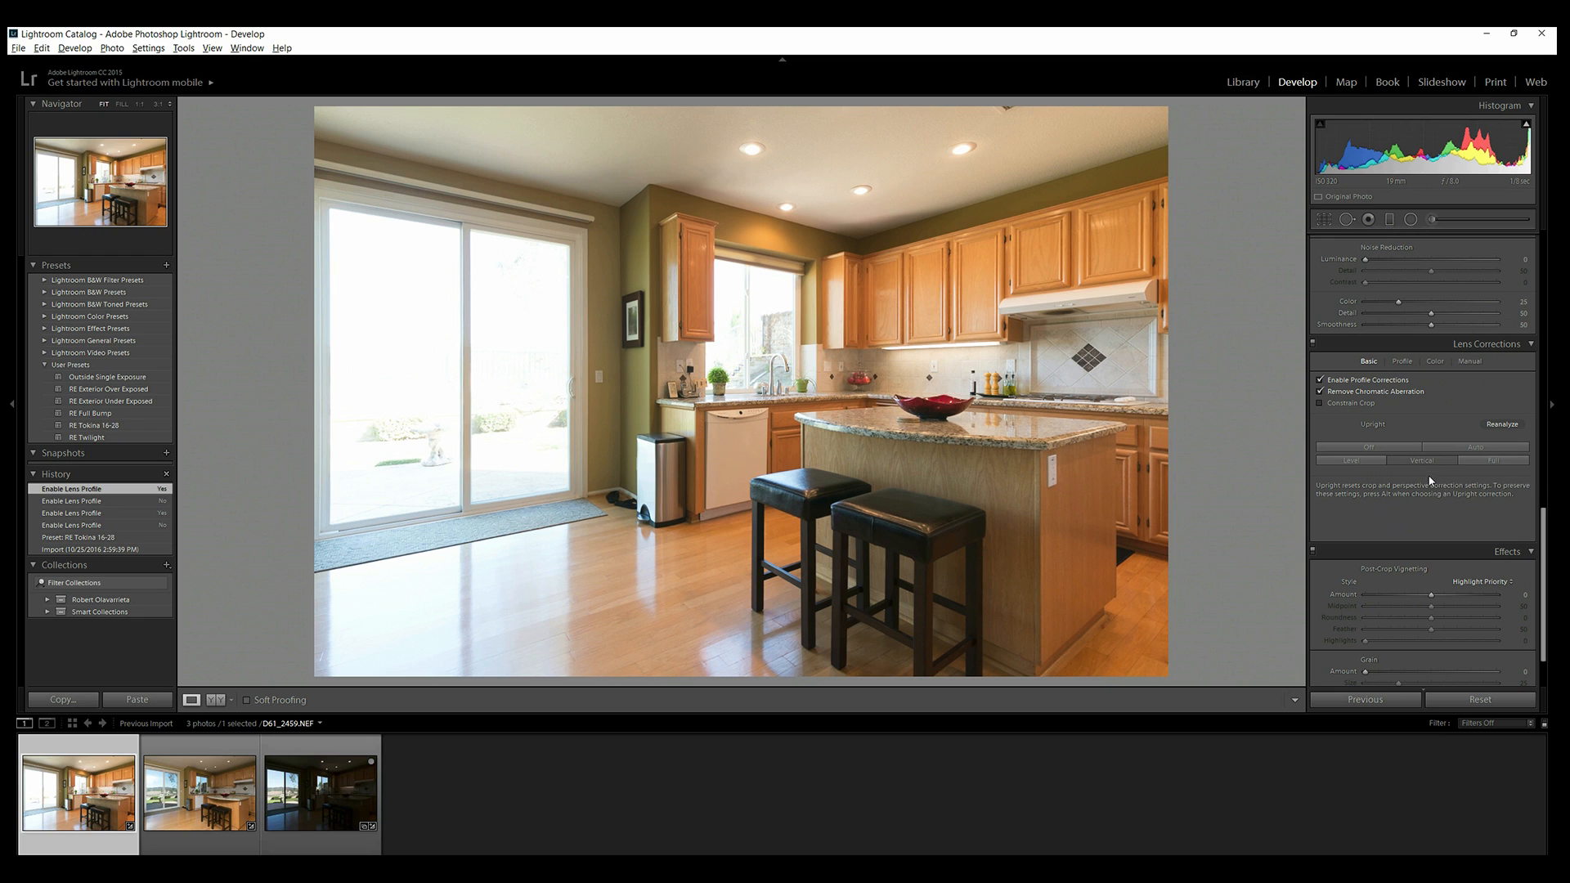
pyautogui.click(1394, 448)
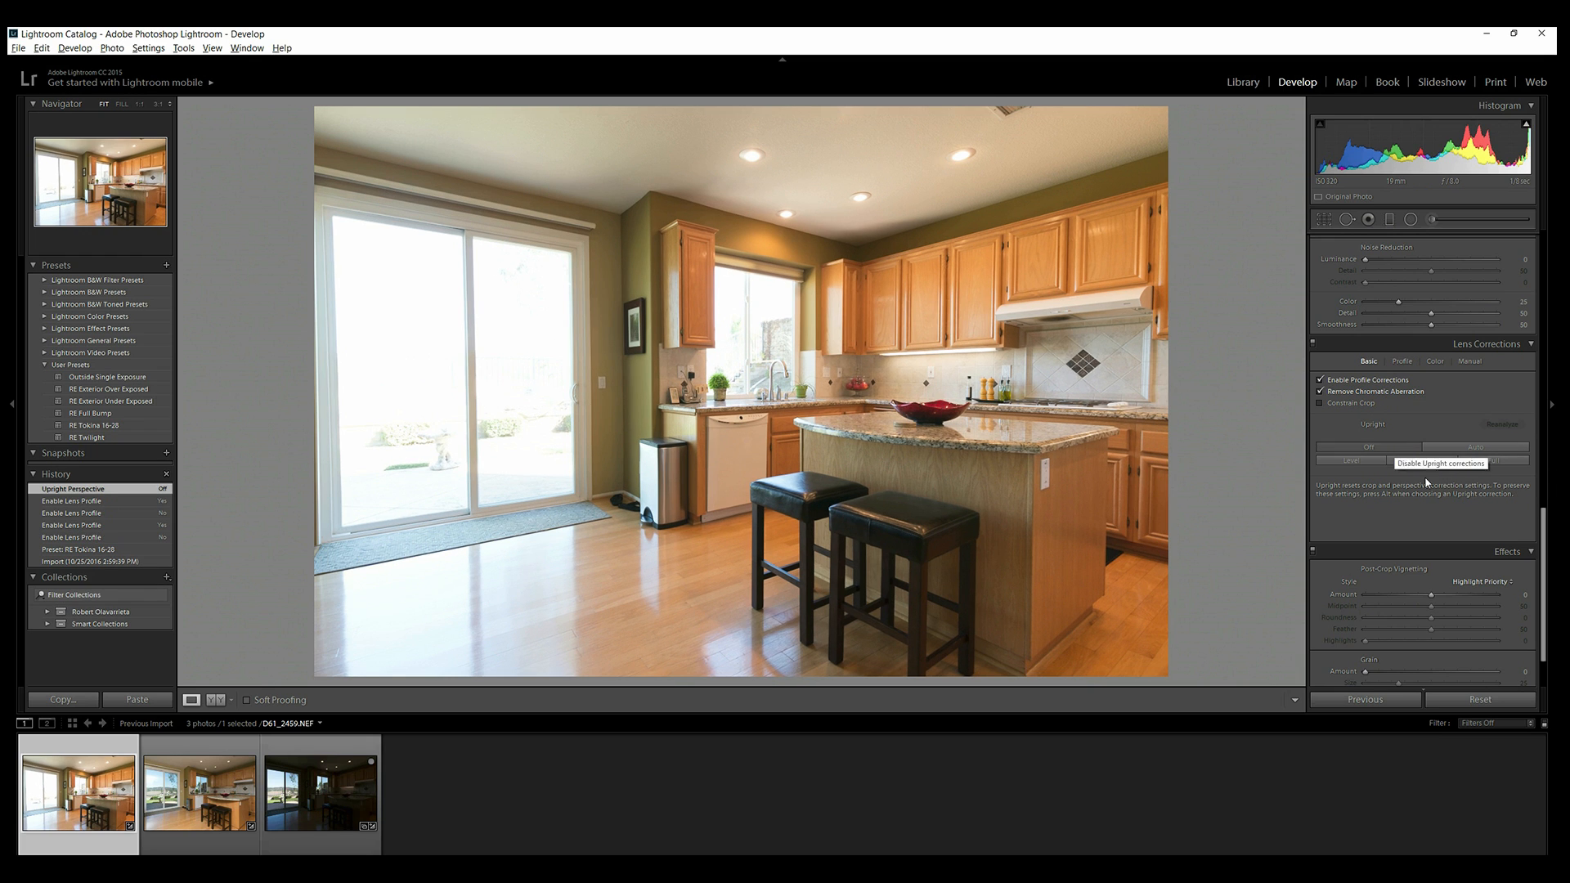
pyautogui.click(1425, 462)
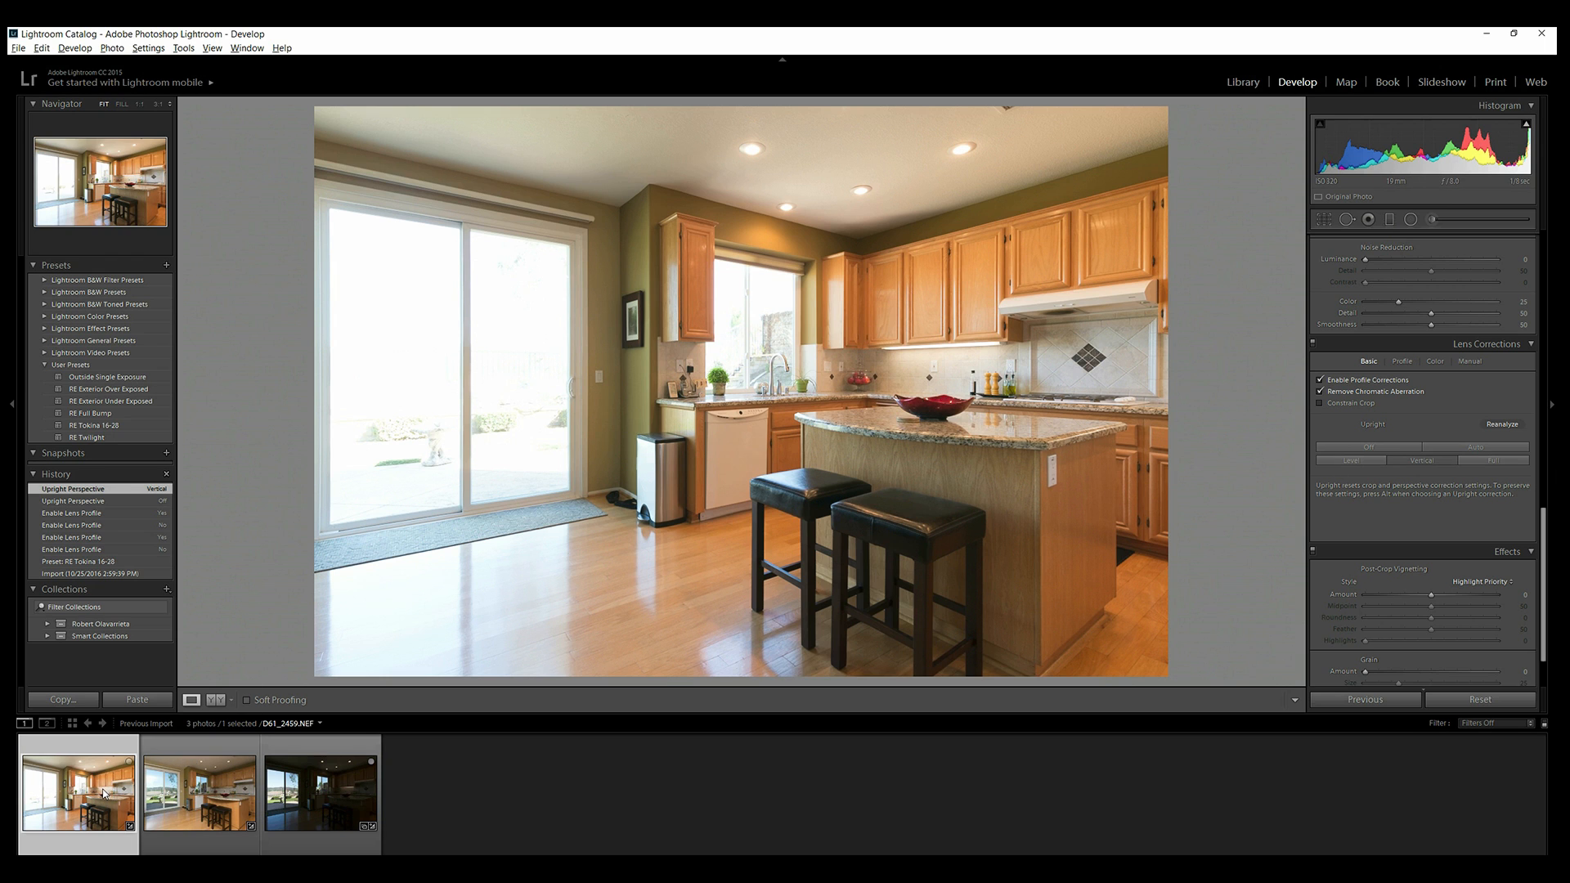
# Copy all checked develop settings from the D61_2459.NEF photo.
pyautogui.rightClick(104, 793)
pyautogui.moveTo(150, 519)
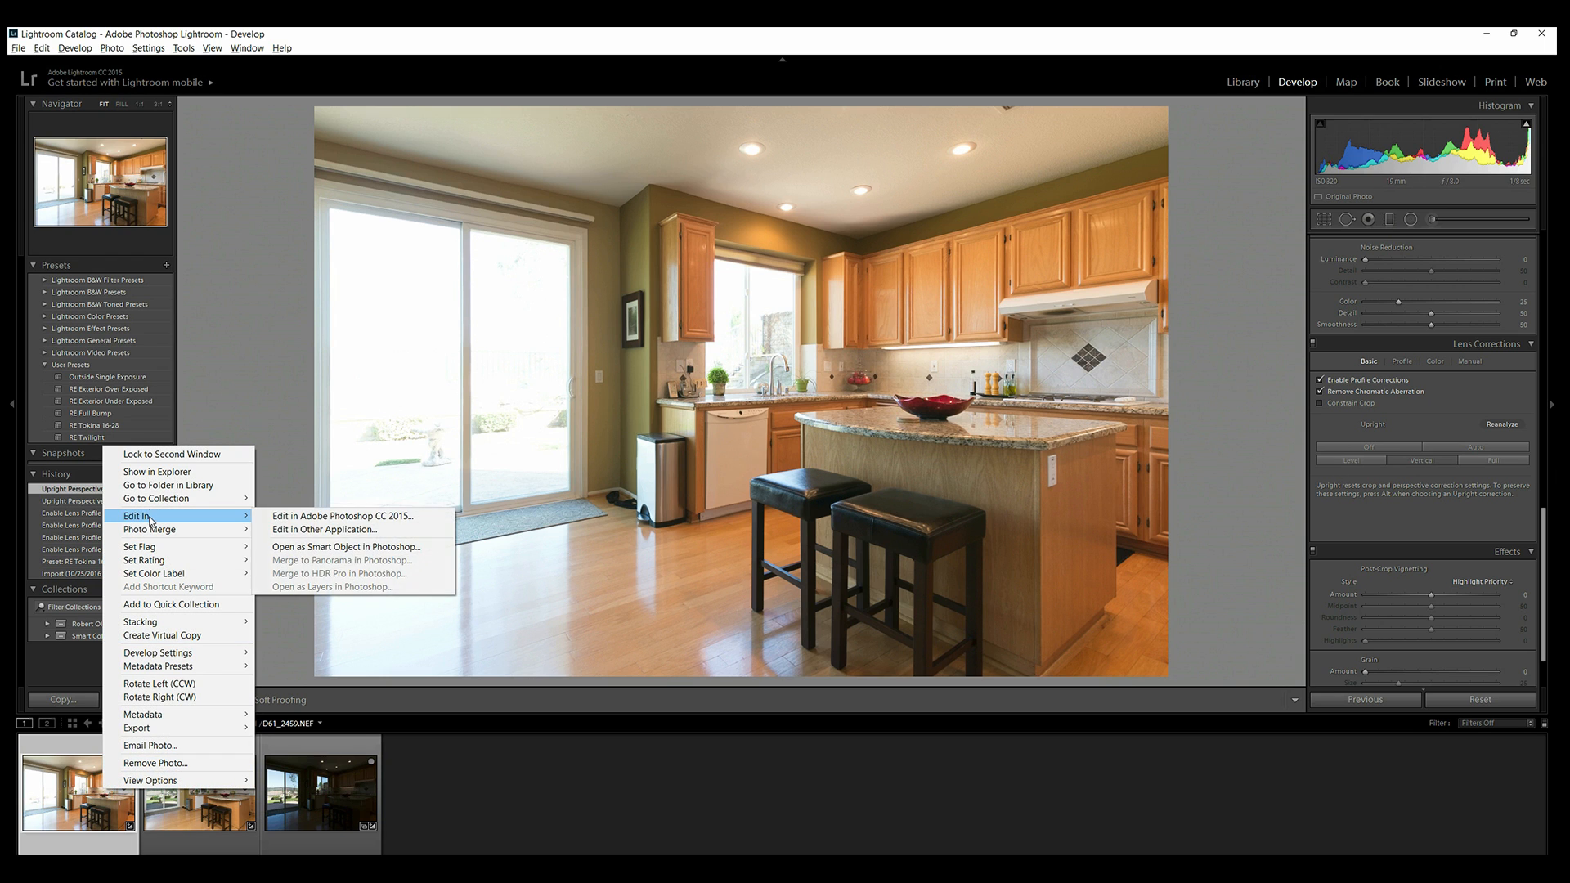
pyautogui.moveTo(219, 652)
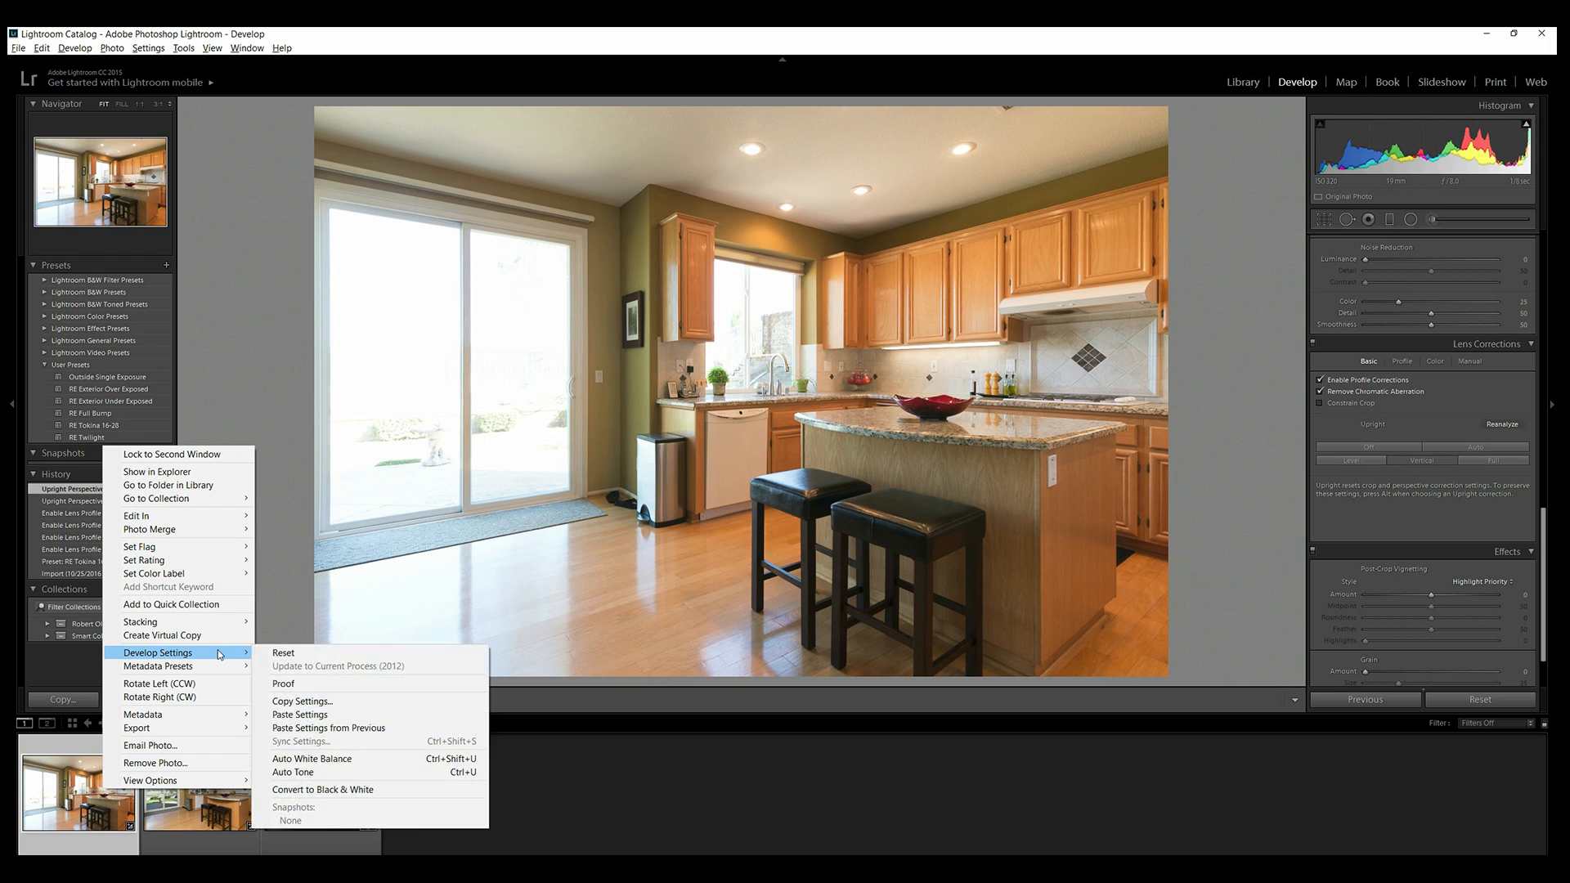
pyautogui.click(296, 702)
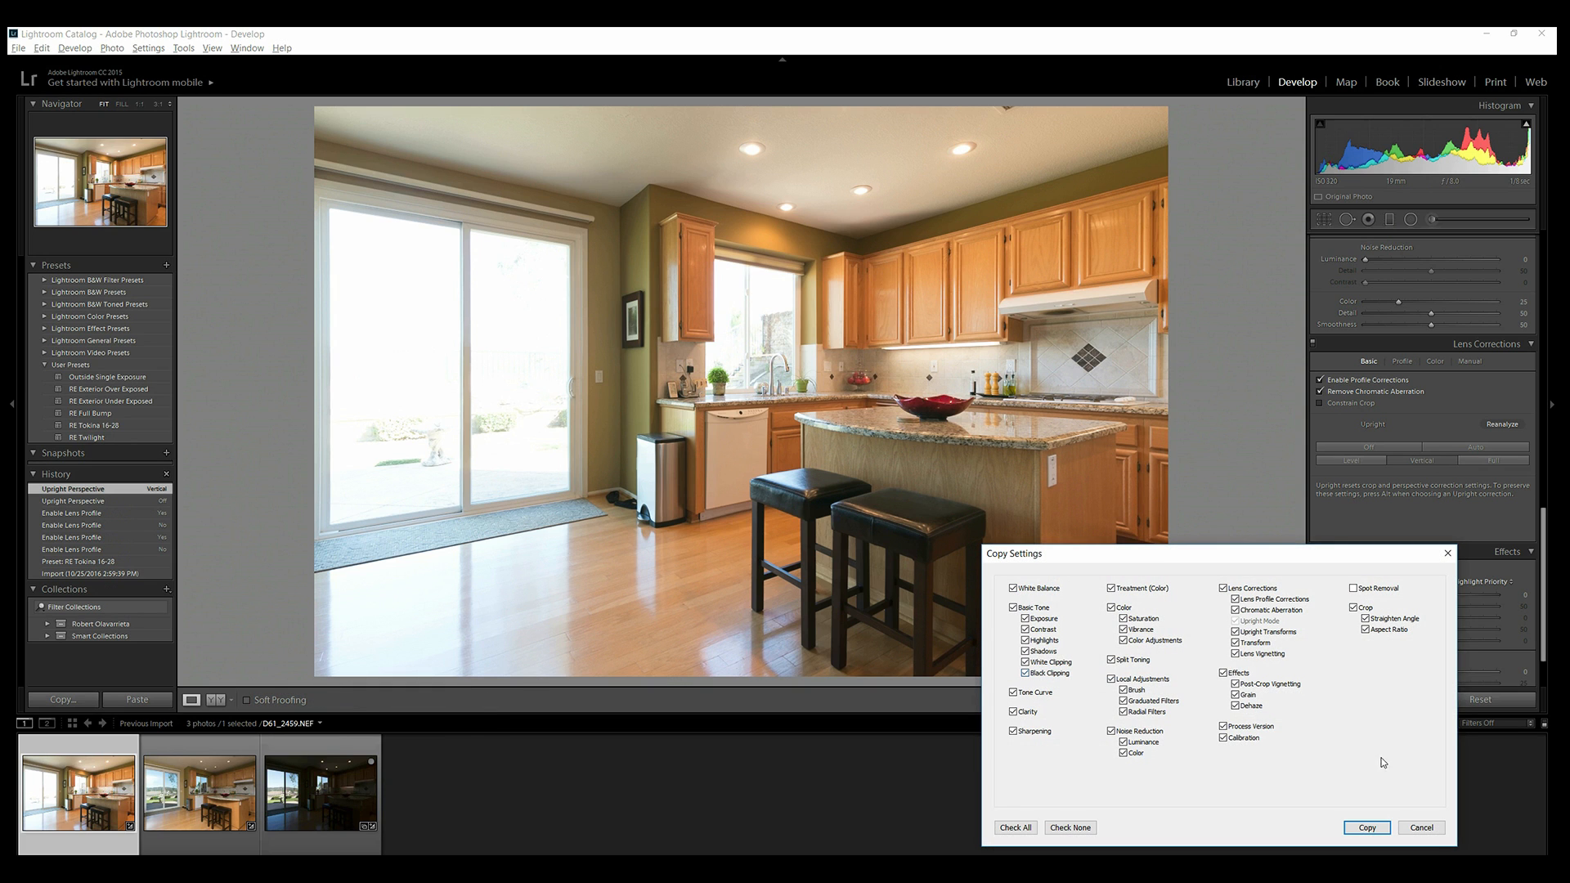
pyautogui.click(1367, 827)
# Select all three kitchen photos and paste the copied develop settings onto them.
pyautogui.click(364, 804)
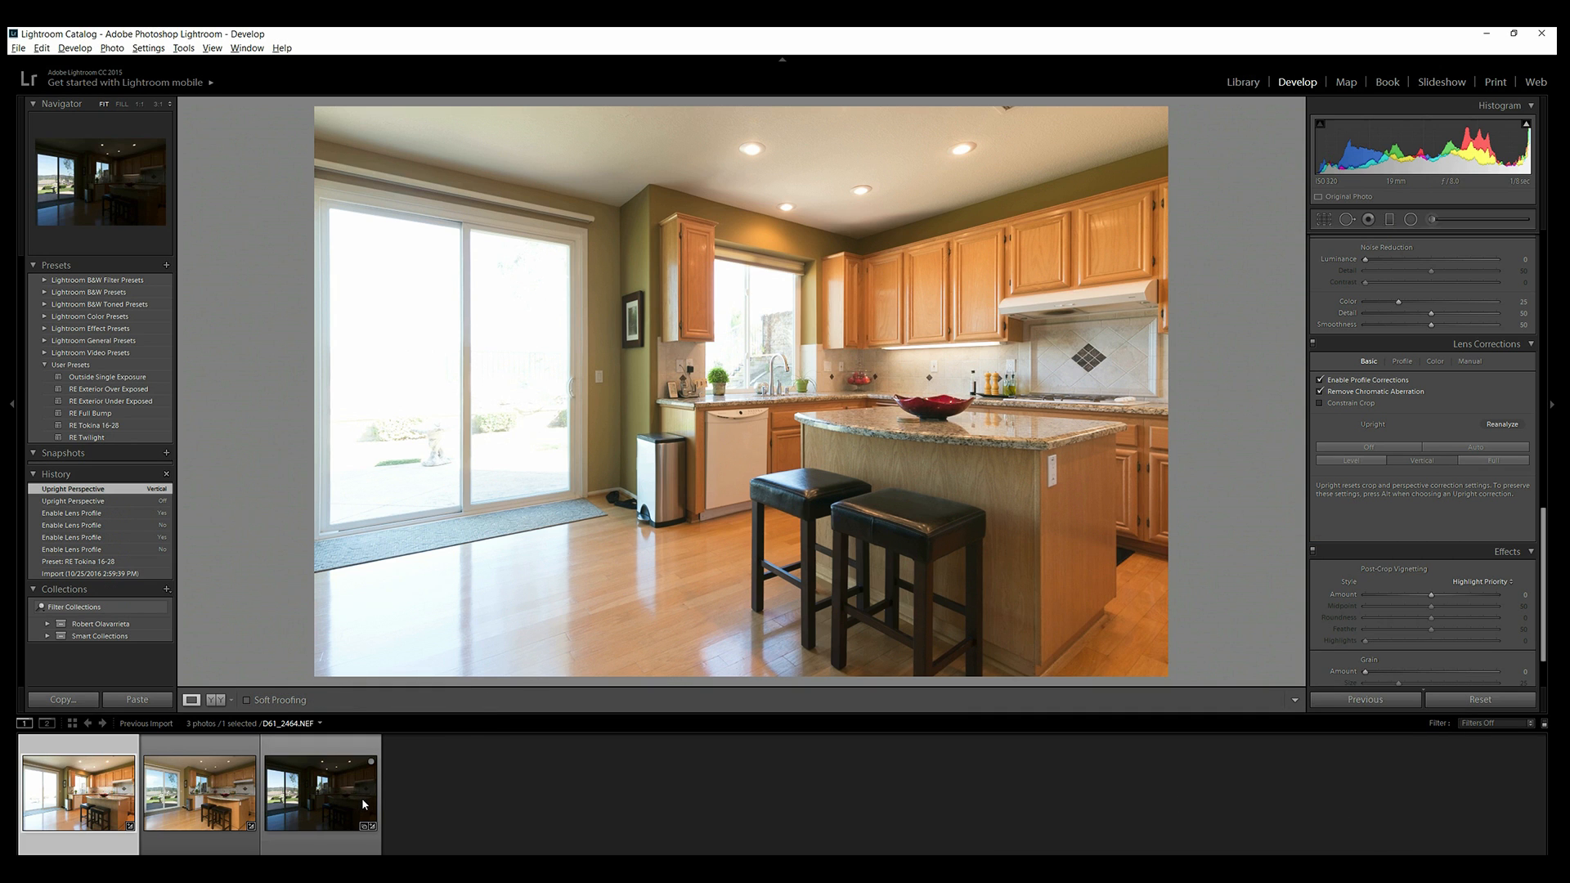
pyautogui.hotkey('ctrl', 'a')
pyautogui.rightClick(364, 804)
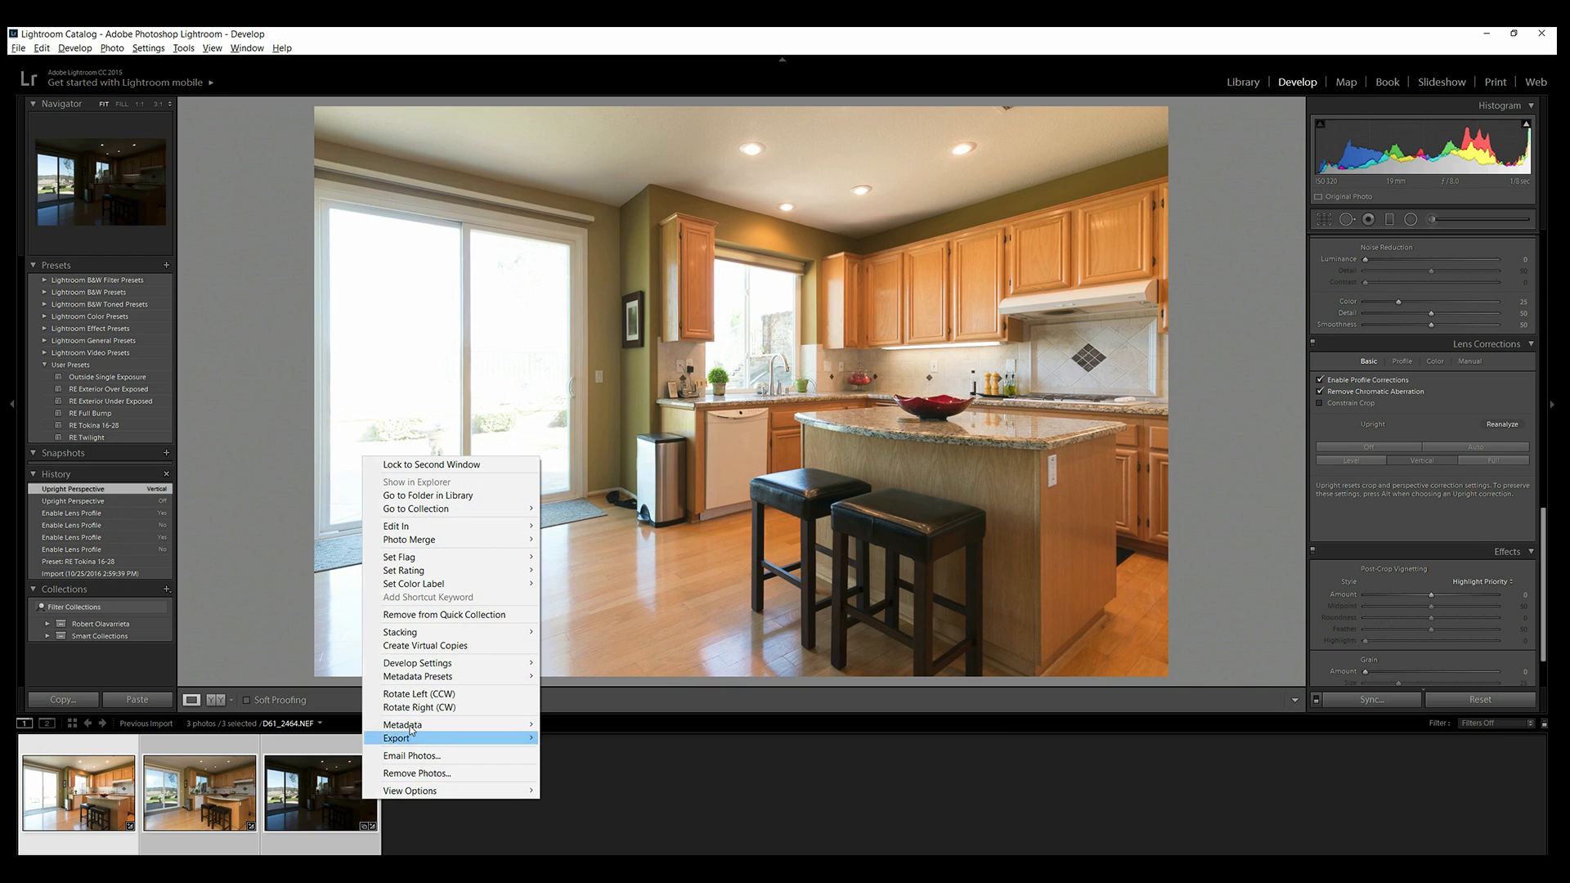
pyautogui.moveTo(455, 664)
pyautogui.click(306, 725)
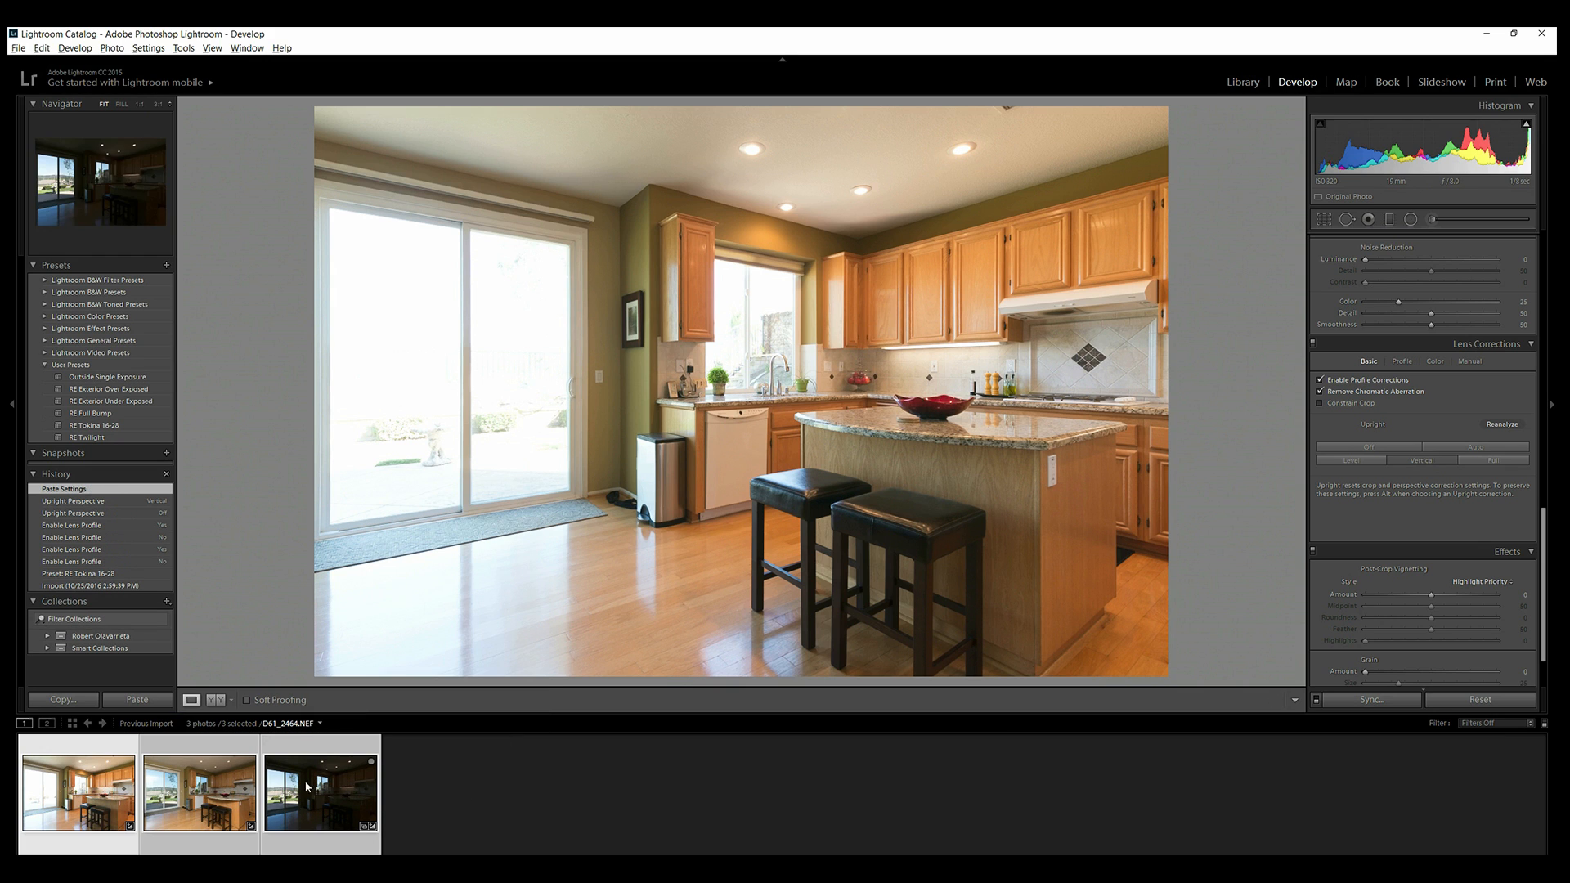
# Check the pasted corrections on each of the three exposures, then deselect them and return to the brightest photo.
pyautogui.click(196, 800)
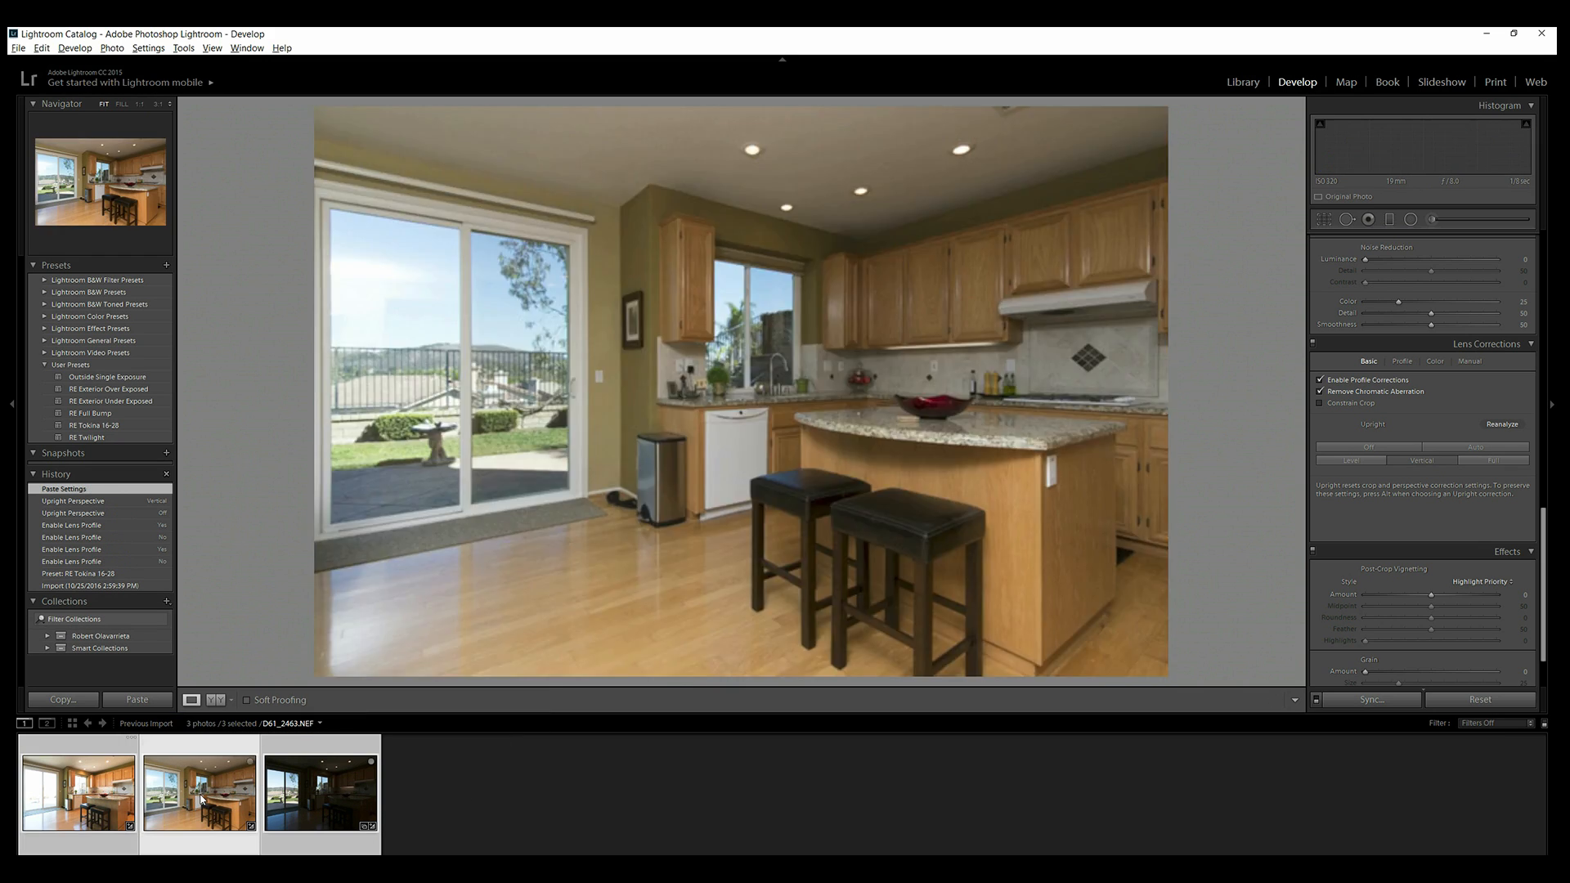
pyautogui.click(320, 787)
pyautogui.click(94, 790)
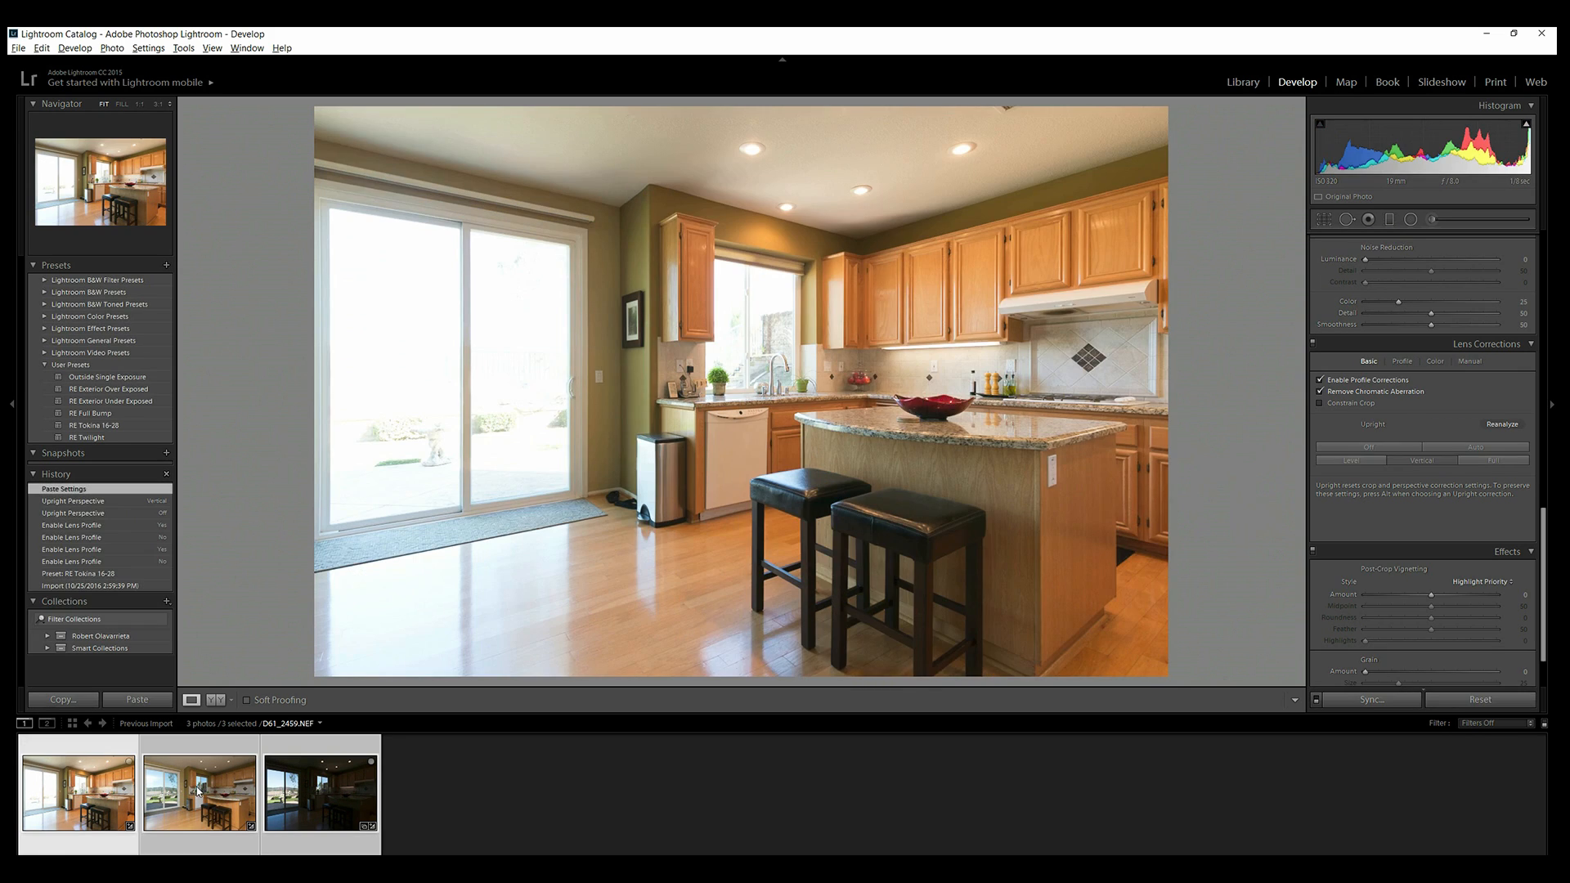
pyautogui.click(199, 791)
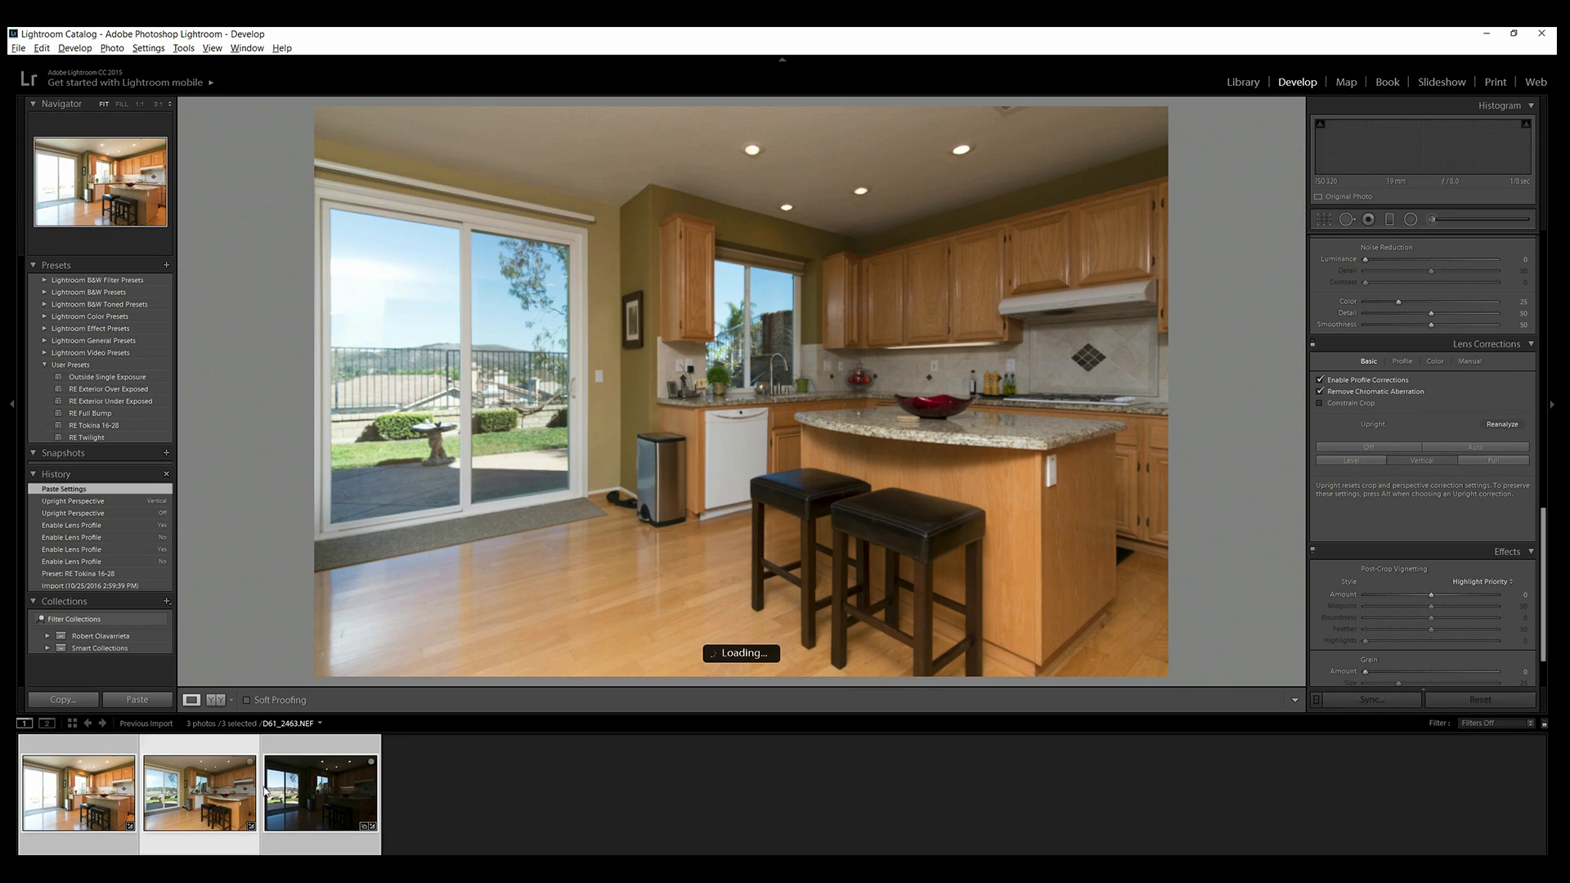
pyautogui.click(318, 791)
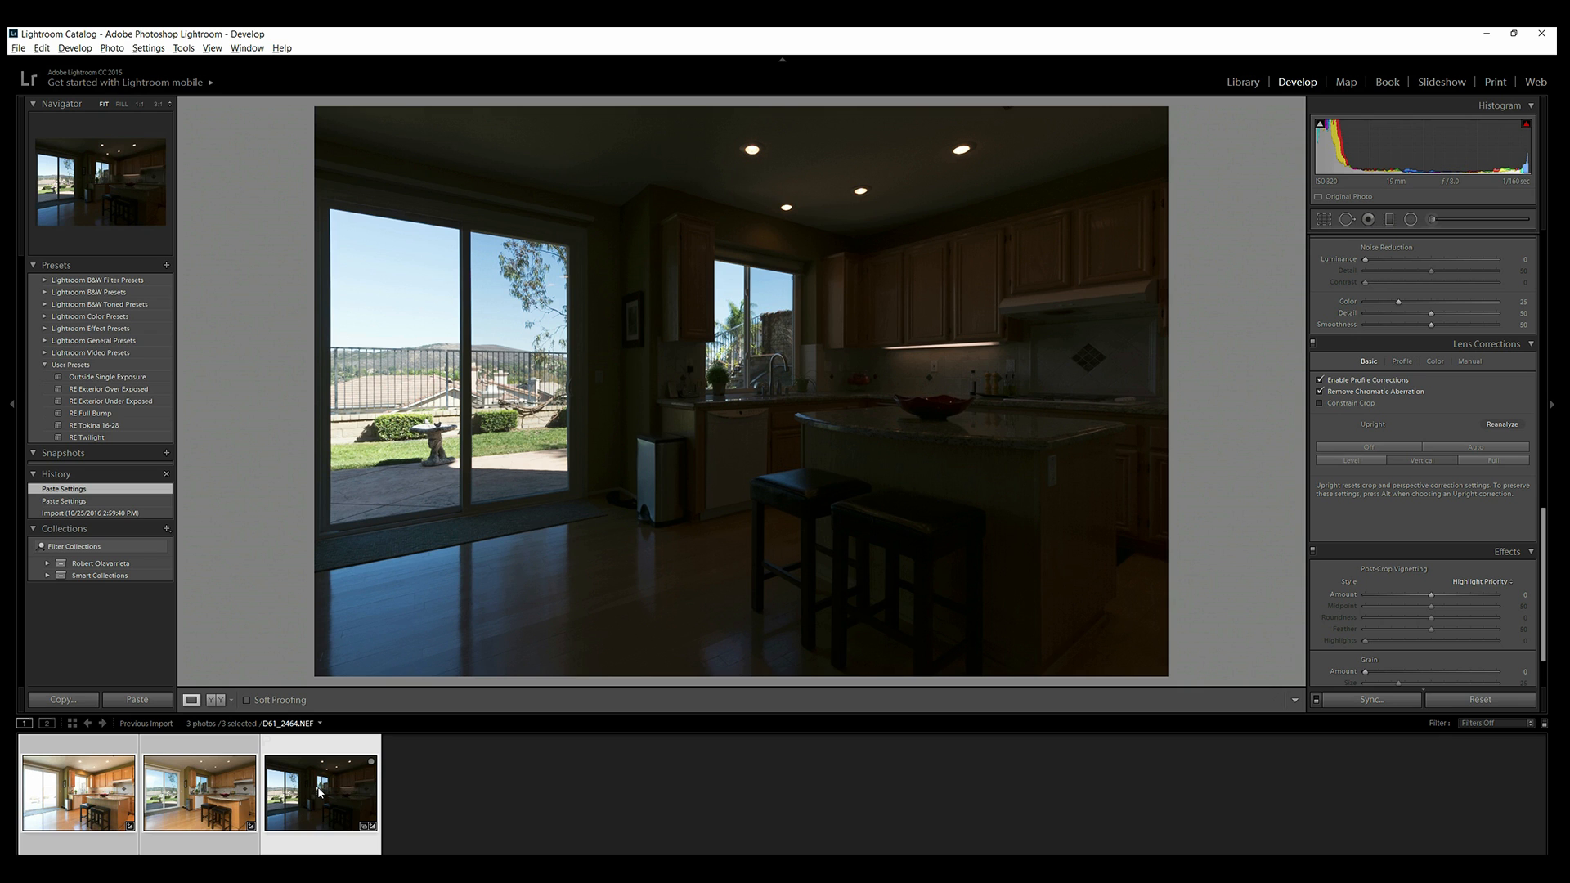
pyautogui.click(175, 797)
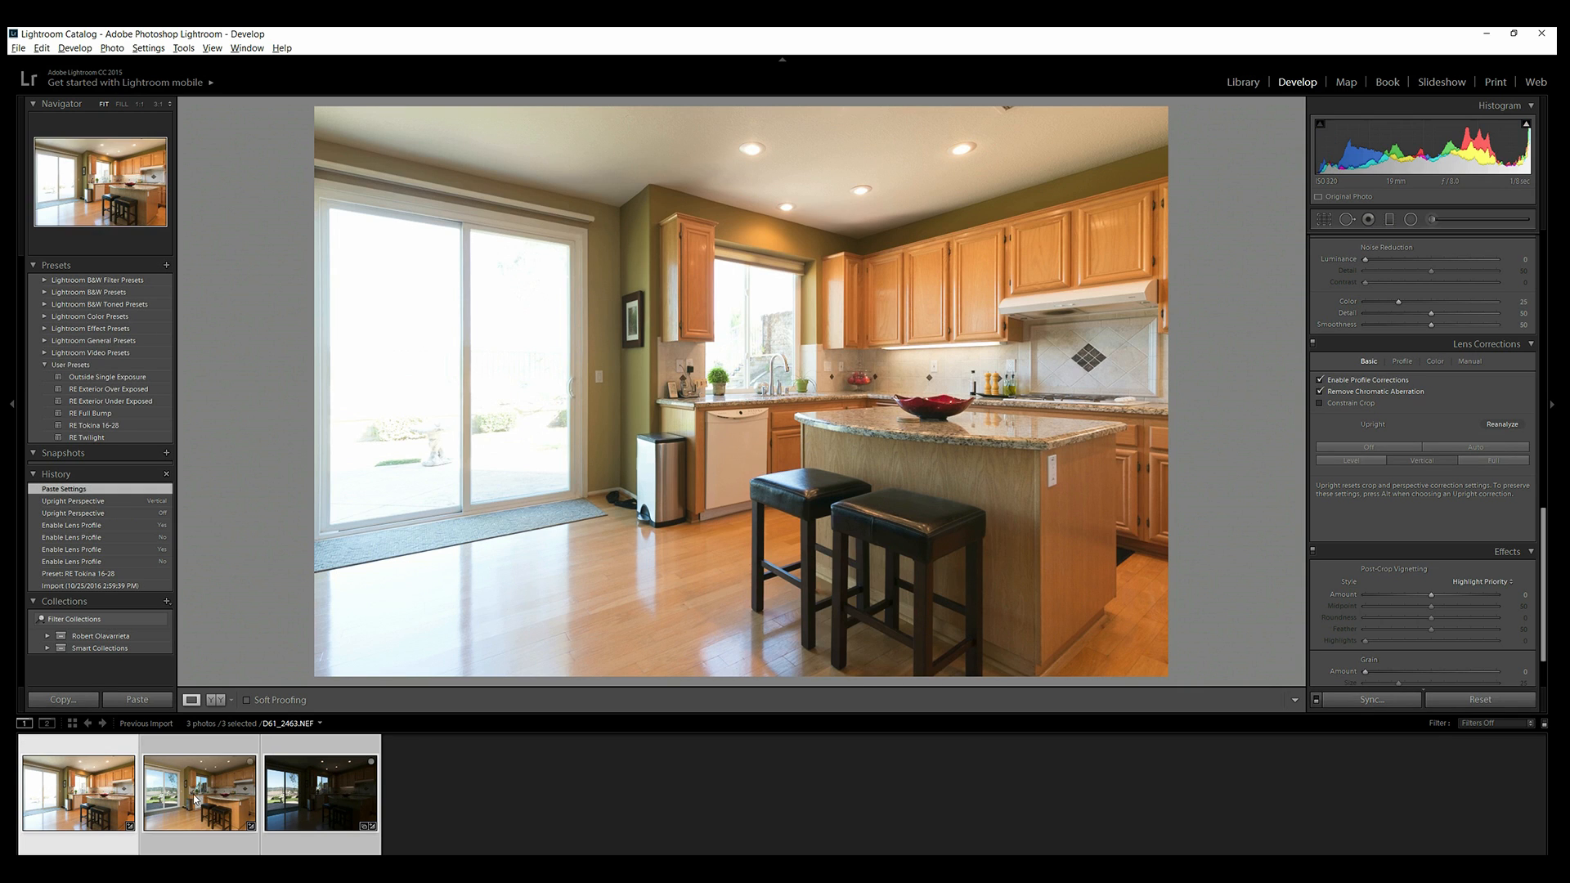
pyautogui.hotkey('ctrl', 'd')
pyautogui.click(114, 805)
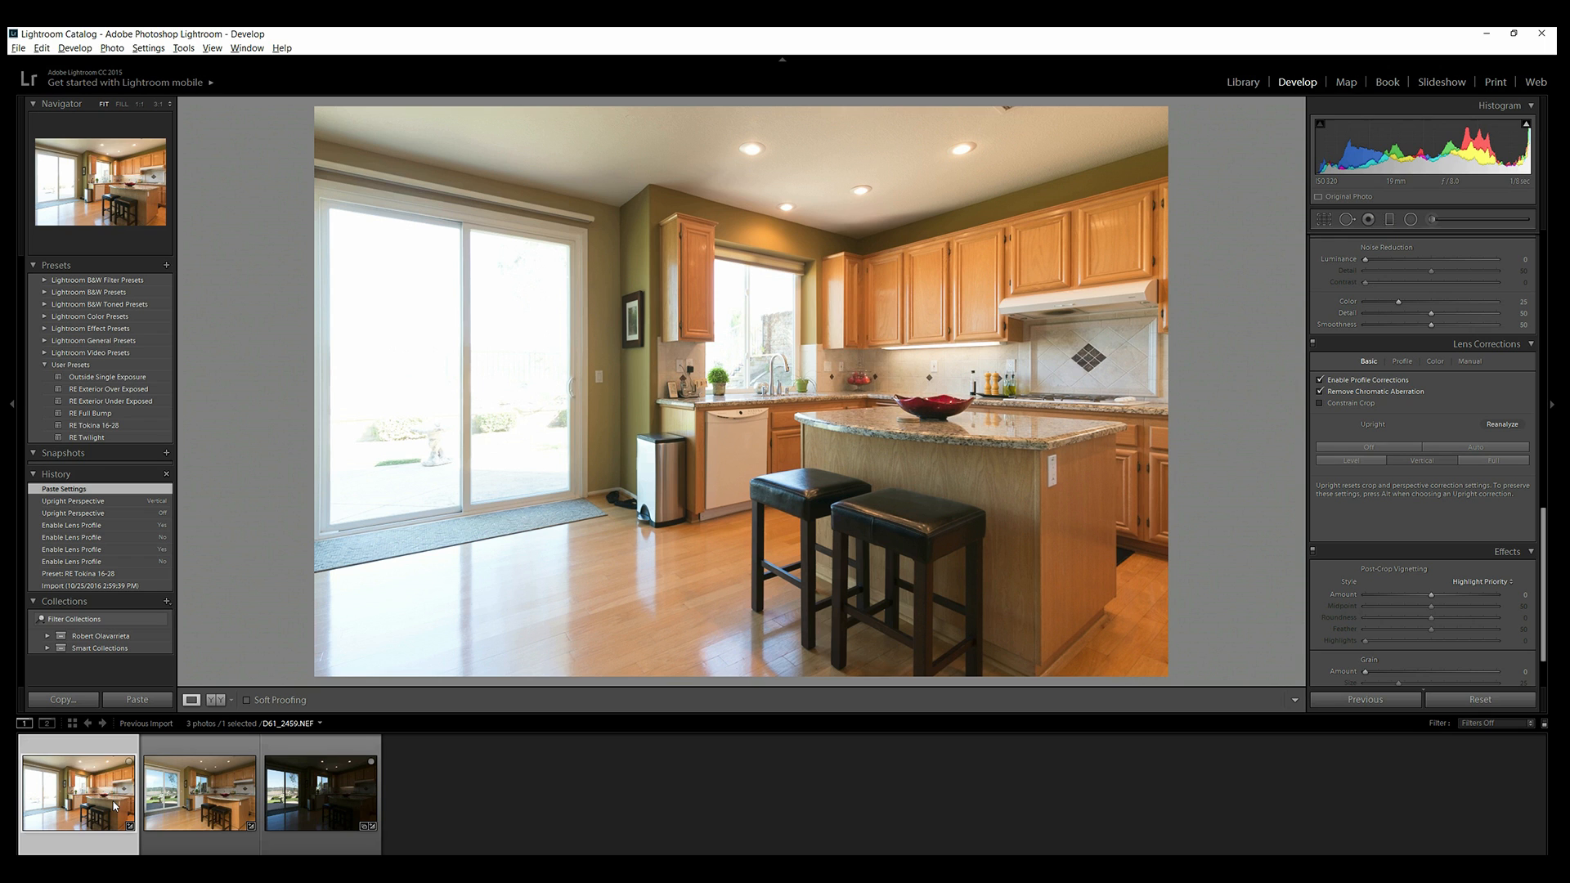
# Brighten the island, floor and right-hand cabinets of the dark D61_2464.NEF photo using the Adjustment Brush with exposure 3.32.
pyautogui.click(322, 799)
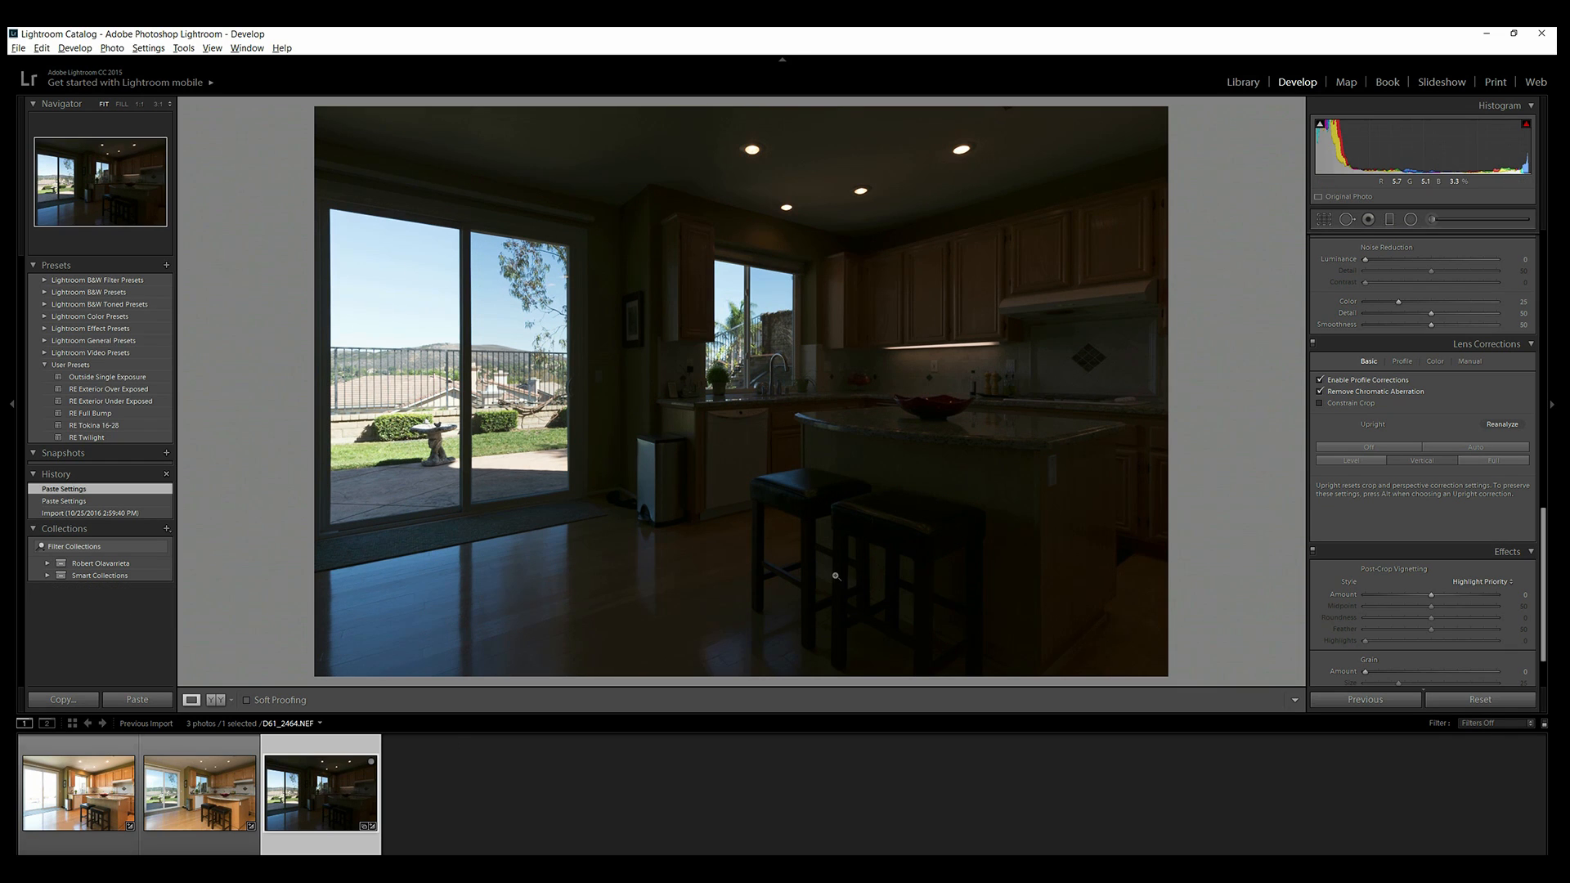
pyautogui.click(1431, 221)
pyautogui.moveTo(1437, 304); pyautogui.dragTo(1453, 306)
pyautogui.moveTo(793, 515)
pyautogui.mouseDown()
pyautogui.moveTo(715, 562)
pyautogui.moveTo(794, 491)
pyautogui.moveTo(903, 441)
pyautogui.moveTo(975, 438)
pyautogui.moveTo(980, 464)
pyautogui.moveTo(858, 568)
pyautogui.moveTo(1029, 605)
pyautogui.moveTo(946, 381)
pyautogui.moveTo(1025, 232)
pyautogui.moveTo(1069, 217)
pyautogui.moveTo(1097, 257)
pyautogui.moveTo(1051, 466)
pyautogui.moveTo(940, 579)
pyautogui.moveTo(669, 655)
pyautogui.moveTo(839, 611)
pyautogui.moveTo(992, 437)
pyautogui.moveTo(1065, 385)
pyautogui.moveTo(1084, 333)
pyautogui.moveTo(1050, 267)
pyautogui.moveTo(1084, 330)
pyautogui.moveTo(1037, 403)
pyautogui.moveTo(874, 492)
pyautogui.moveTo(730, 527)
pyautogui.moveTo(811, 556)
pyautogui.moveTo(1010, 470)
pyautogui.moveTo(1054, 189)
pyautogui.moveTo(998, 131)
pyautogui.moveTo(864, 62)
pyautogui.moveTo(1007, 121)
pyautogui.moveTo(1053, 184)
pyautogui.moveTo(1054, 476)
pyautogui.moveTo(1009, 564)
pyautogui.mouseUp()
pyautogui.click(1487, 303)
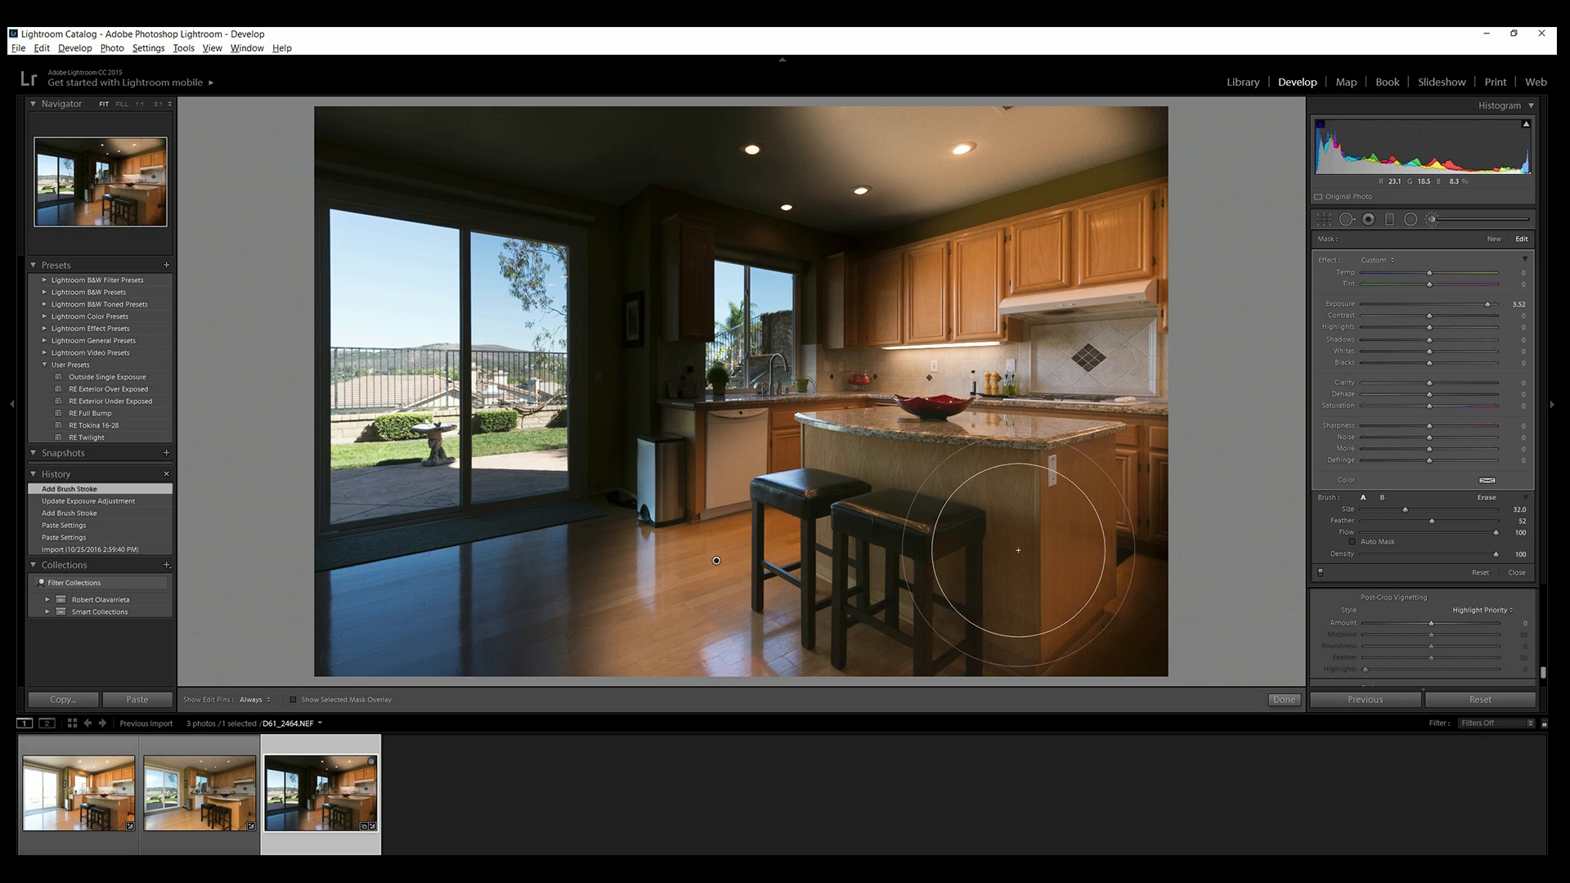
# Select all three exposures and open them as layers of one document in Photoshop.
pyautogui.click(105, 812)
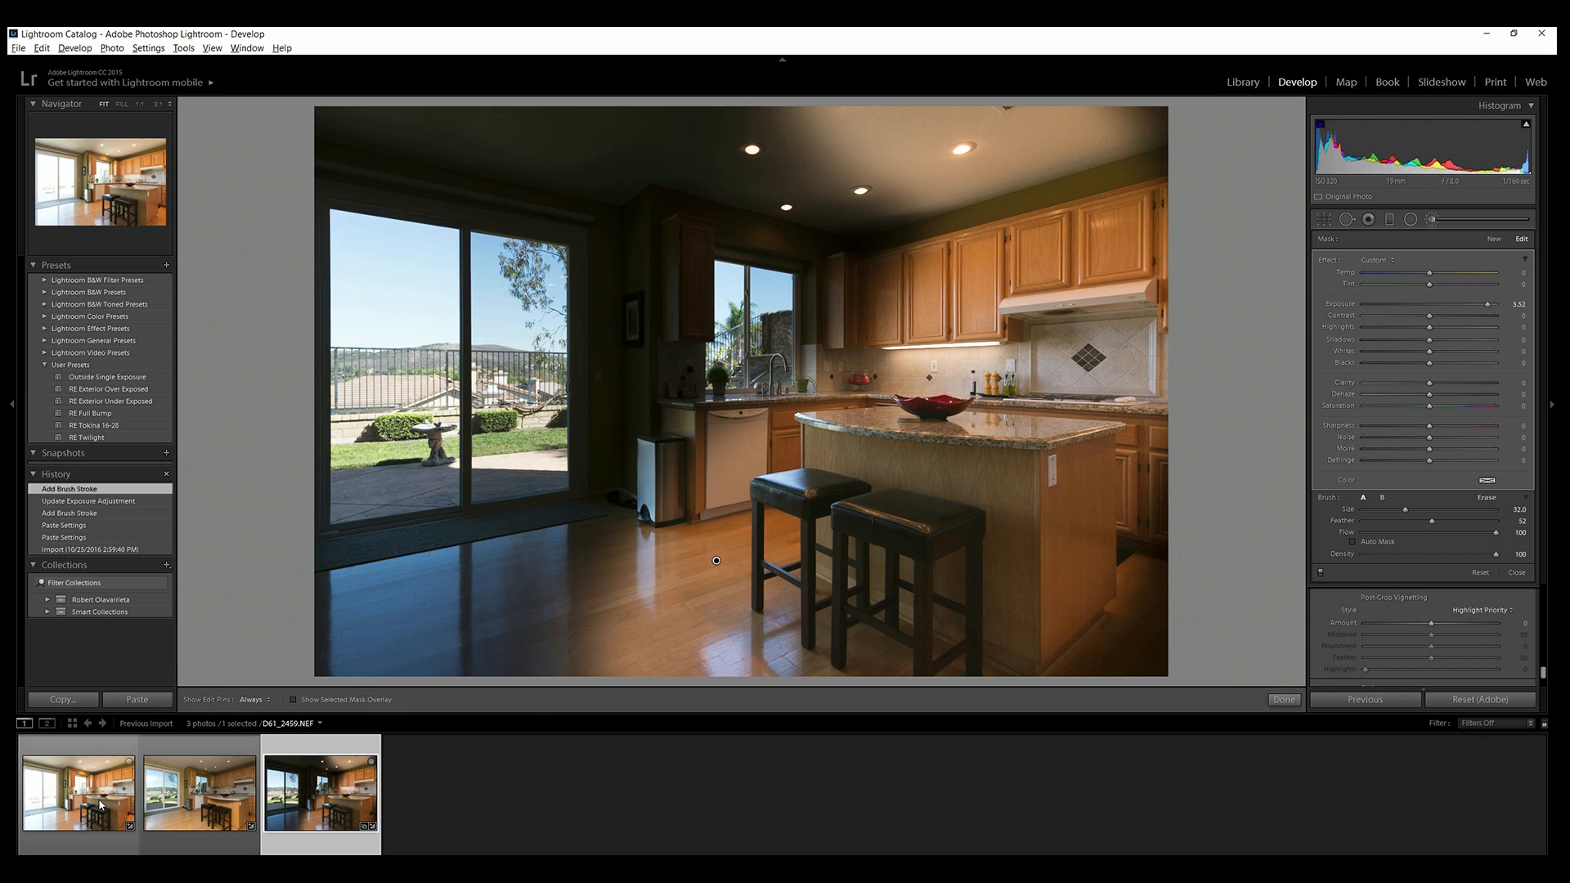
pyautogui.rightClick(102, 805)
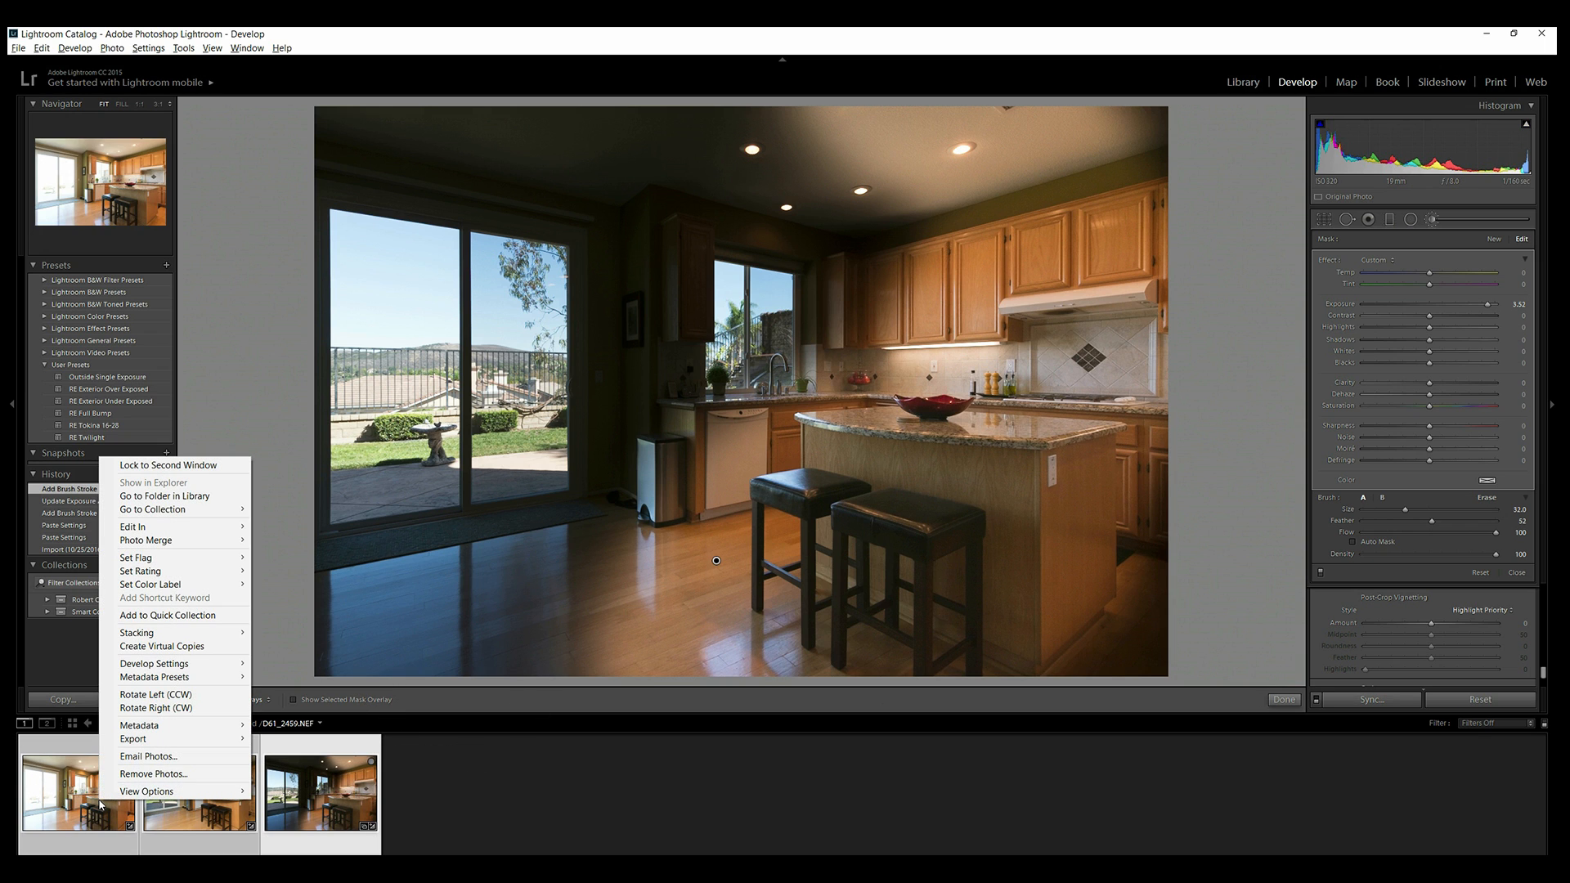
pyautogui.moveTo(201, 529)
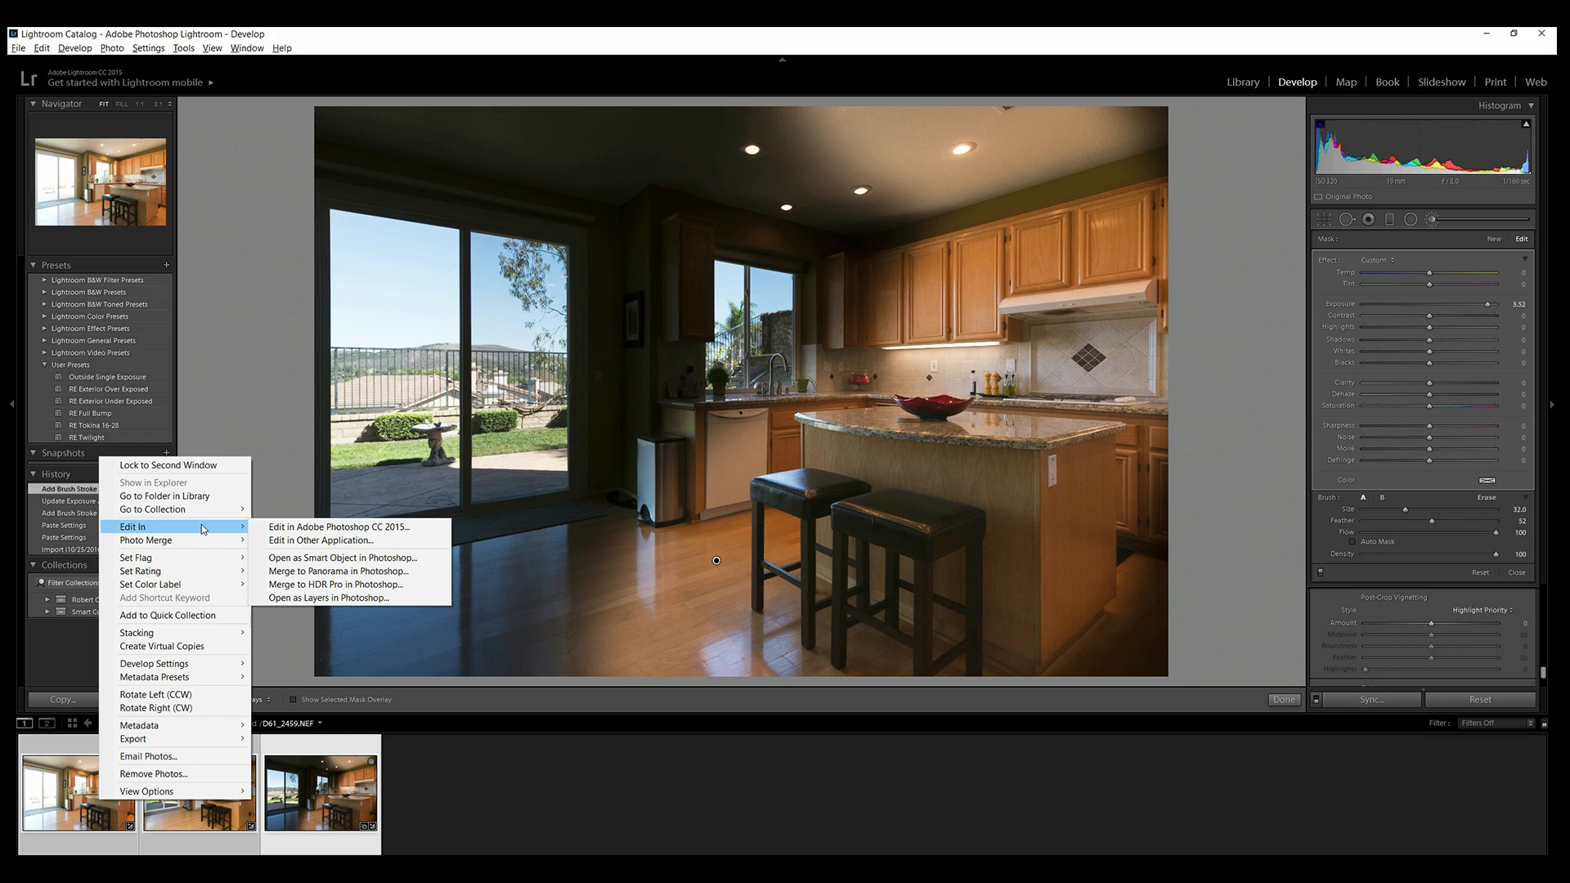
pyautogui.click(347, 600)
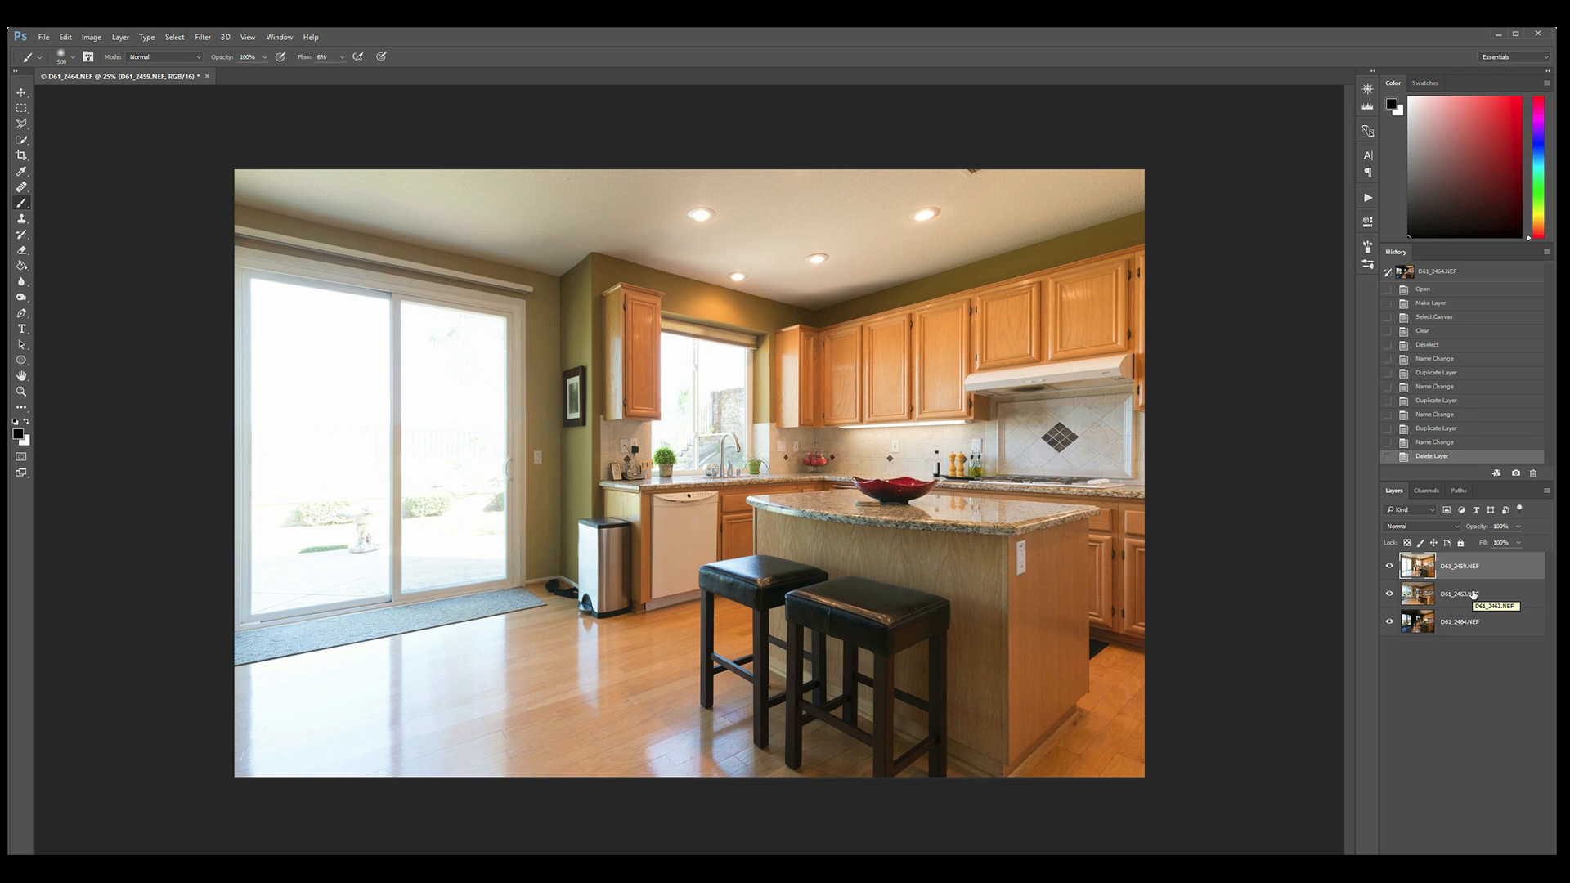
# Auto-align the three photo layers and fit the image to the screen.
pyautogui.click(66, 37)
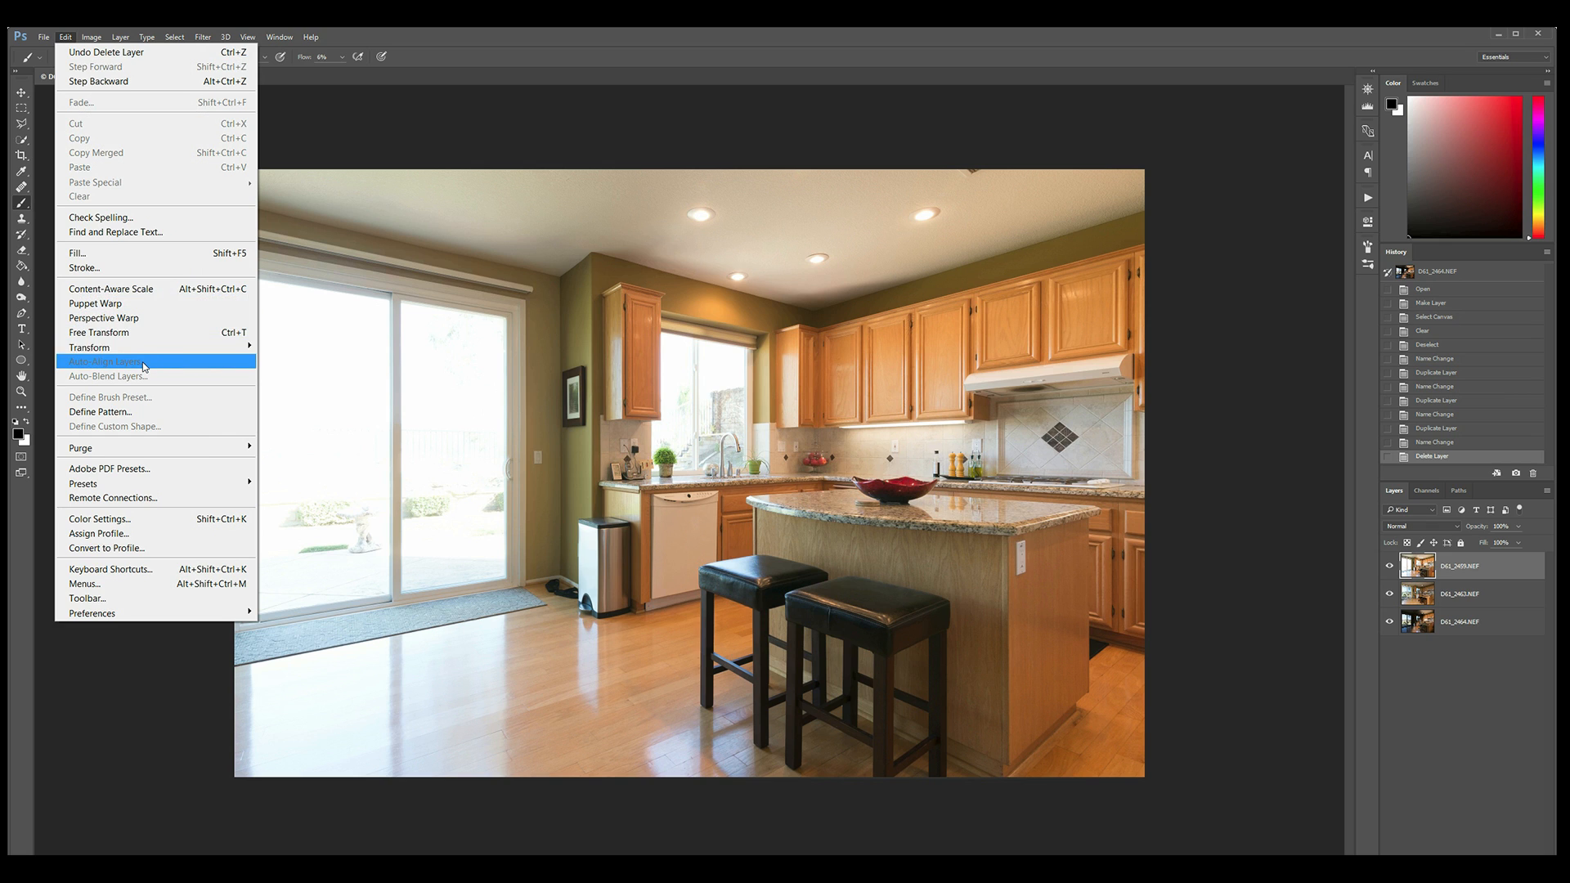
pyautogui.press('Escape')
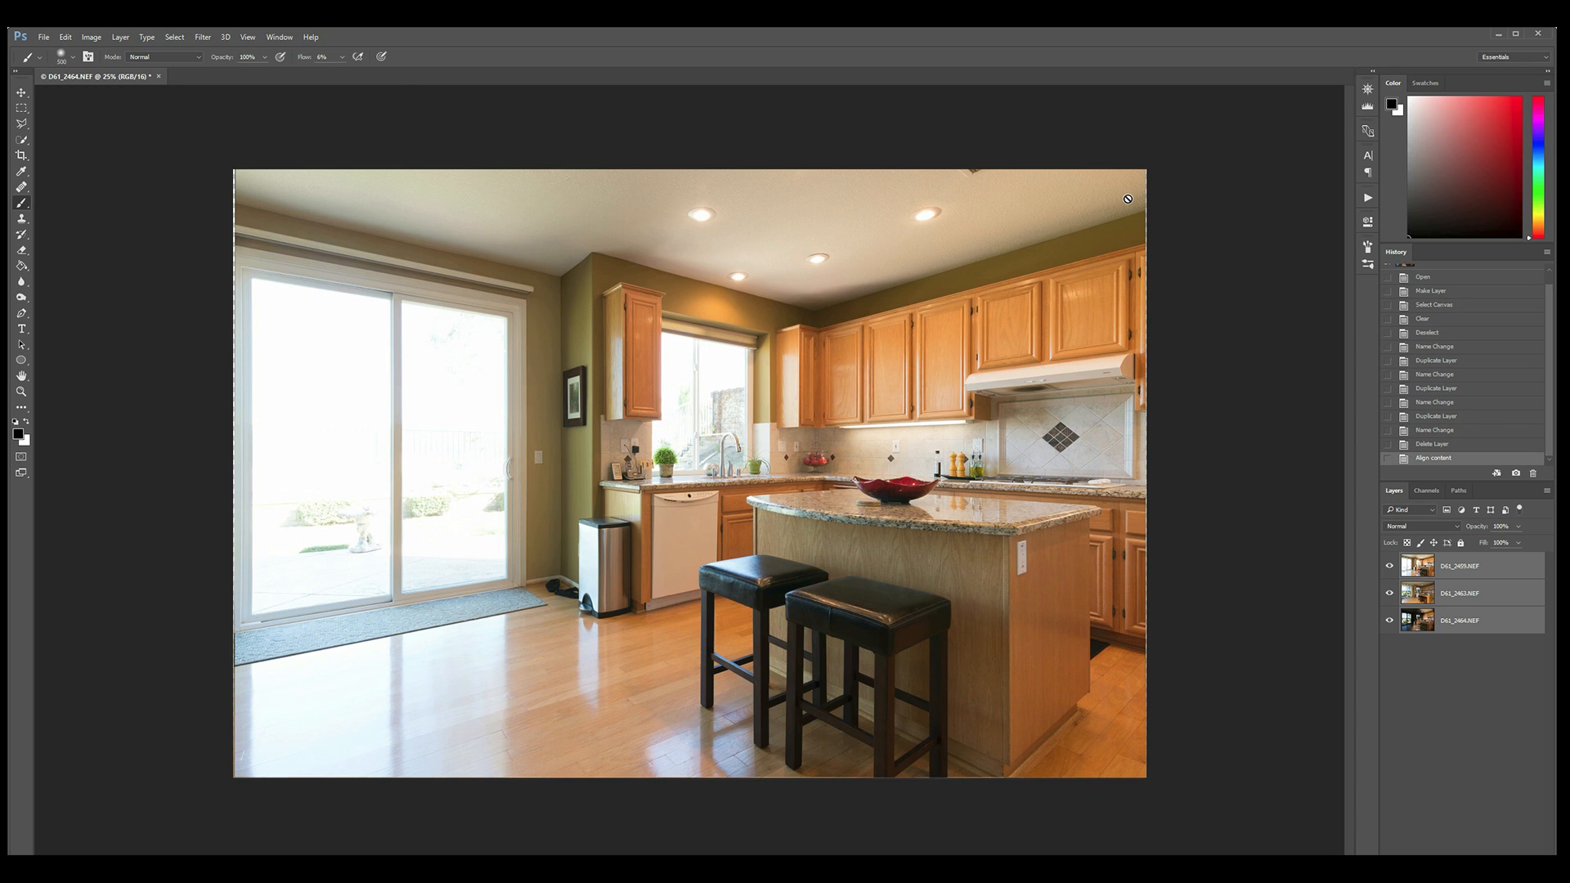
pyautogui.hotkey('alt', 'v')
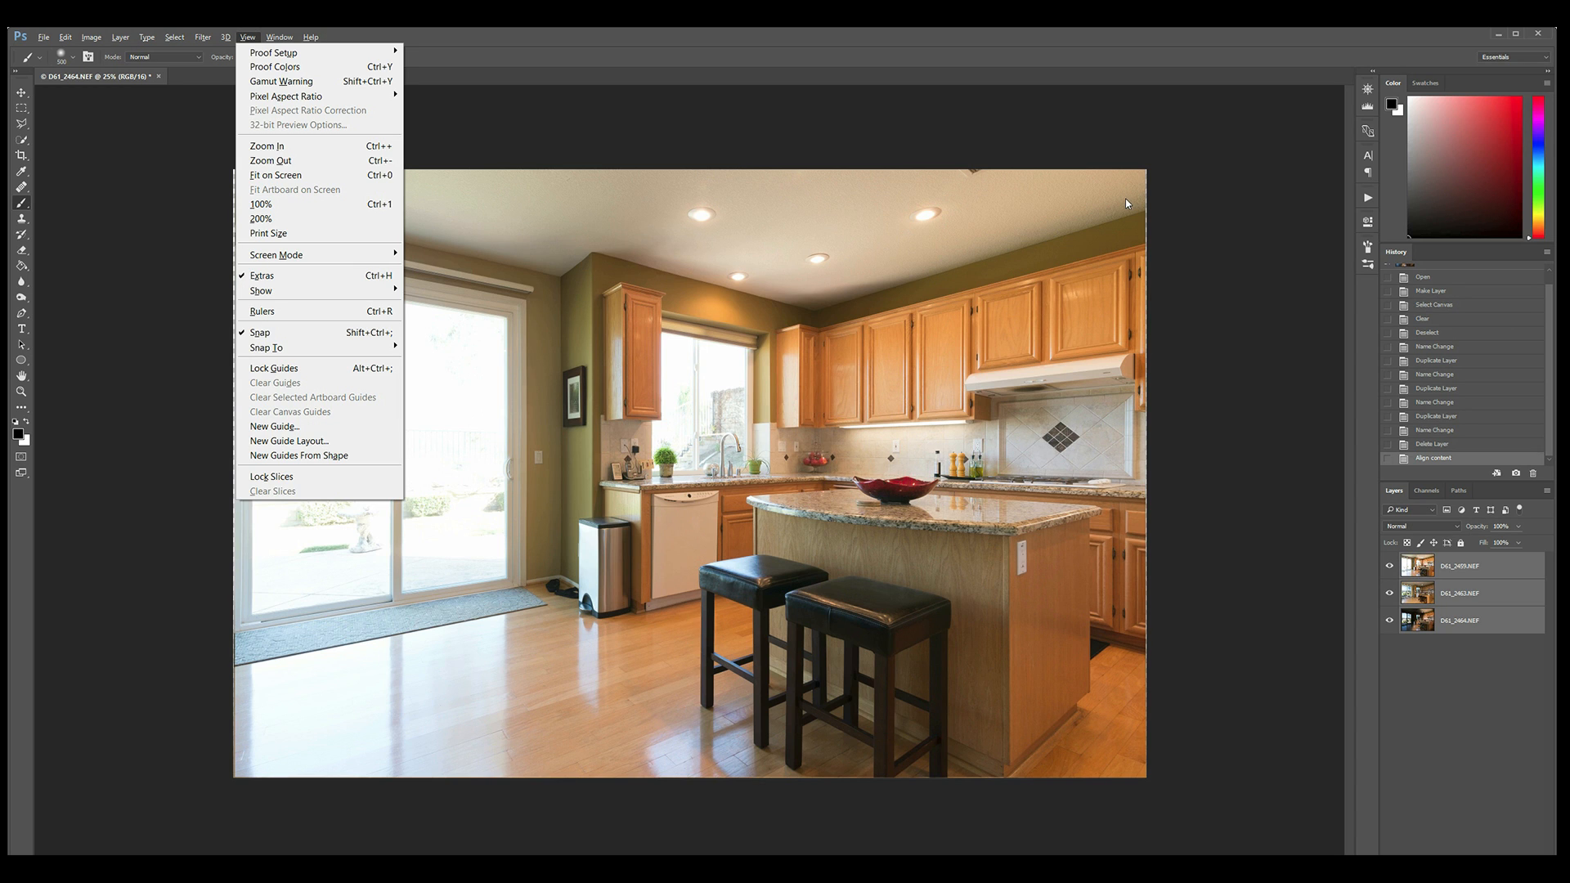
pyautogui.press('f')
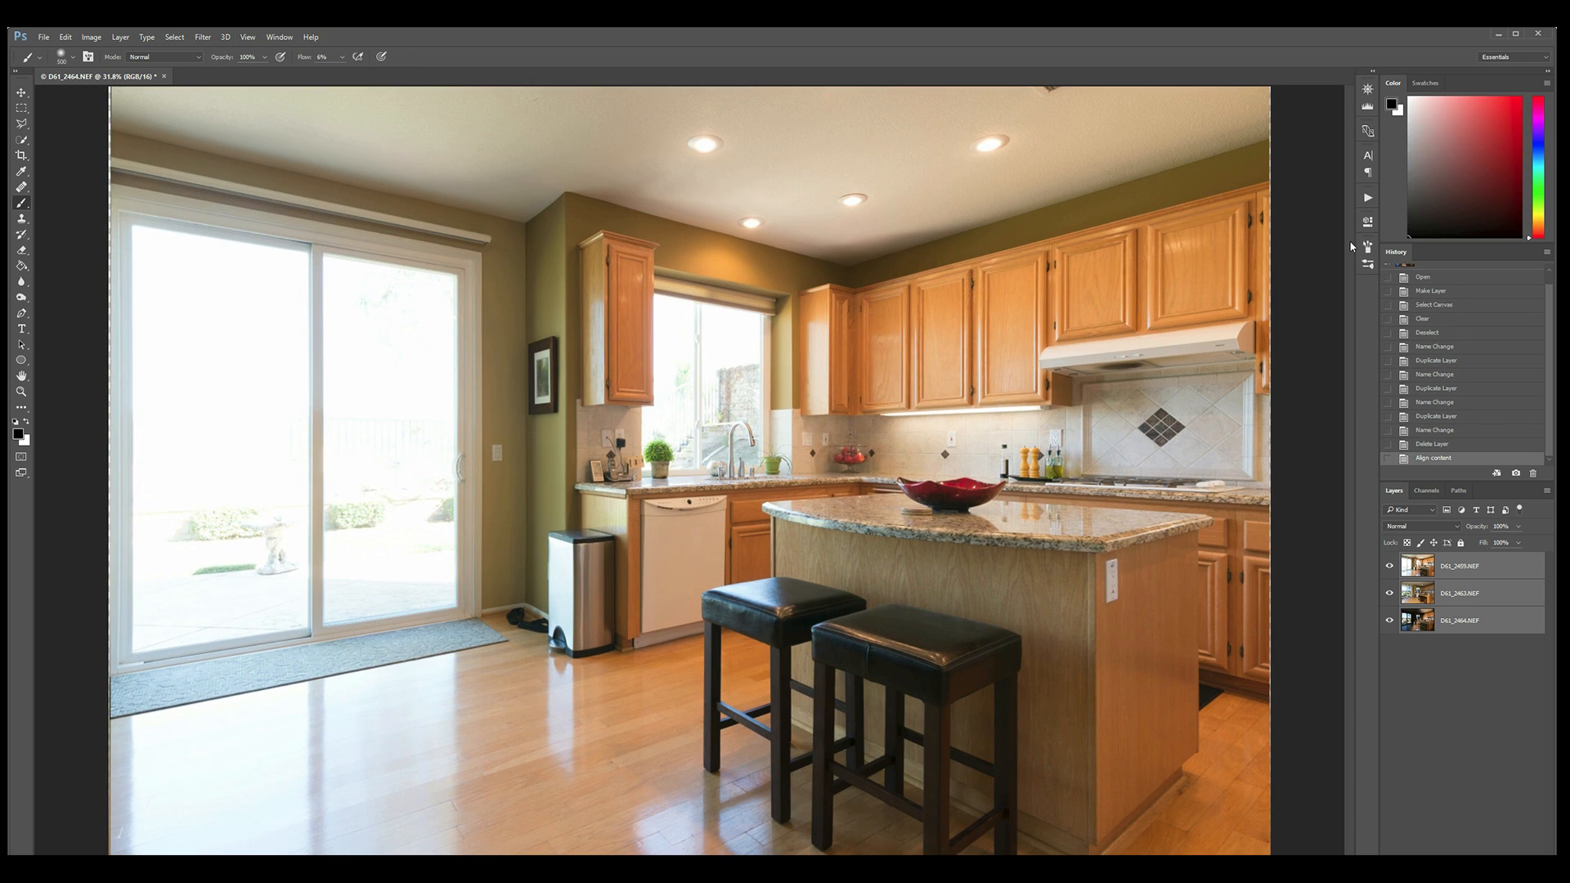
# Move the dark D61_2464.NEF layer to the top of the layer stack.
pyautogui.click(1464, 567)
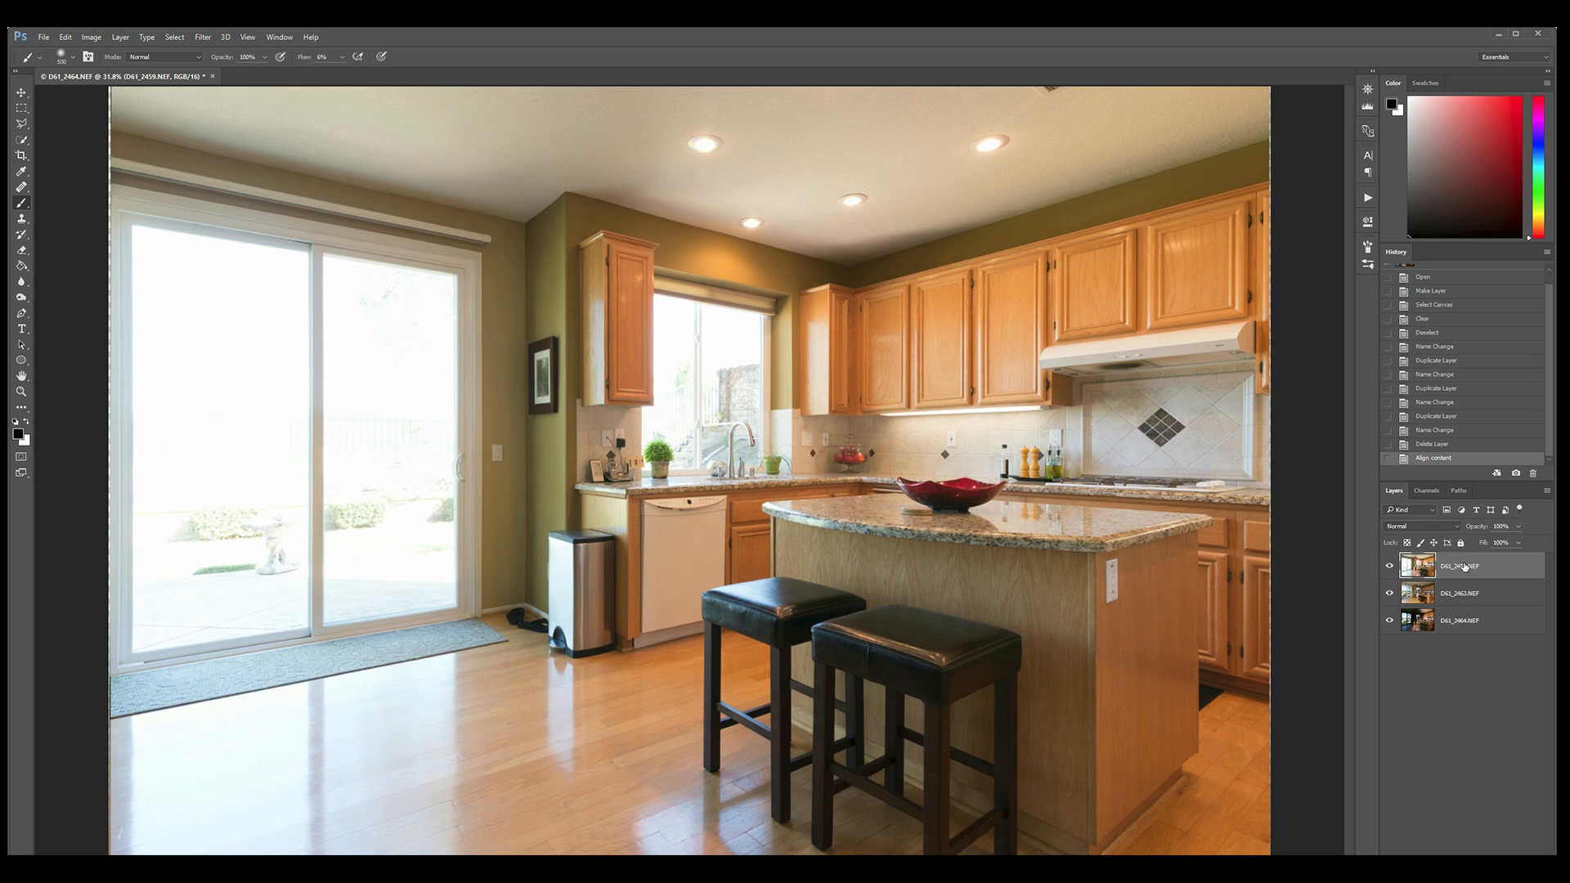
pyautogui.click(1485, 623)
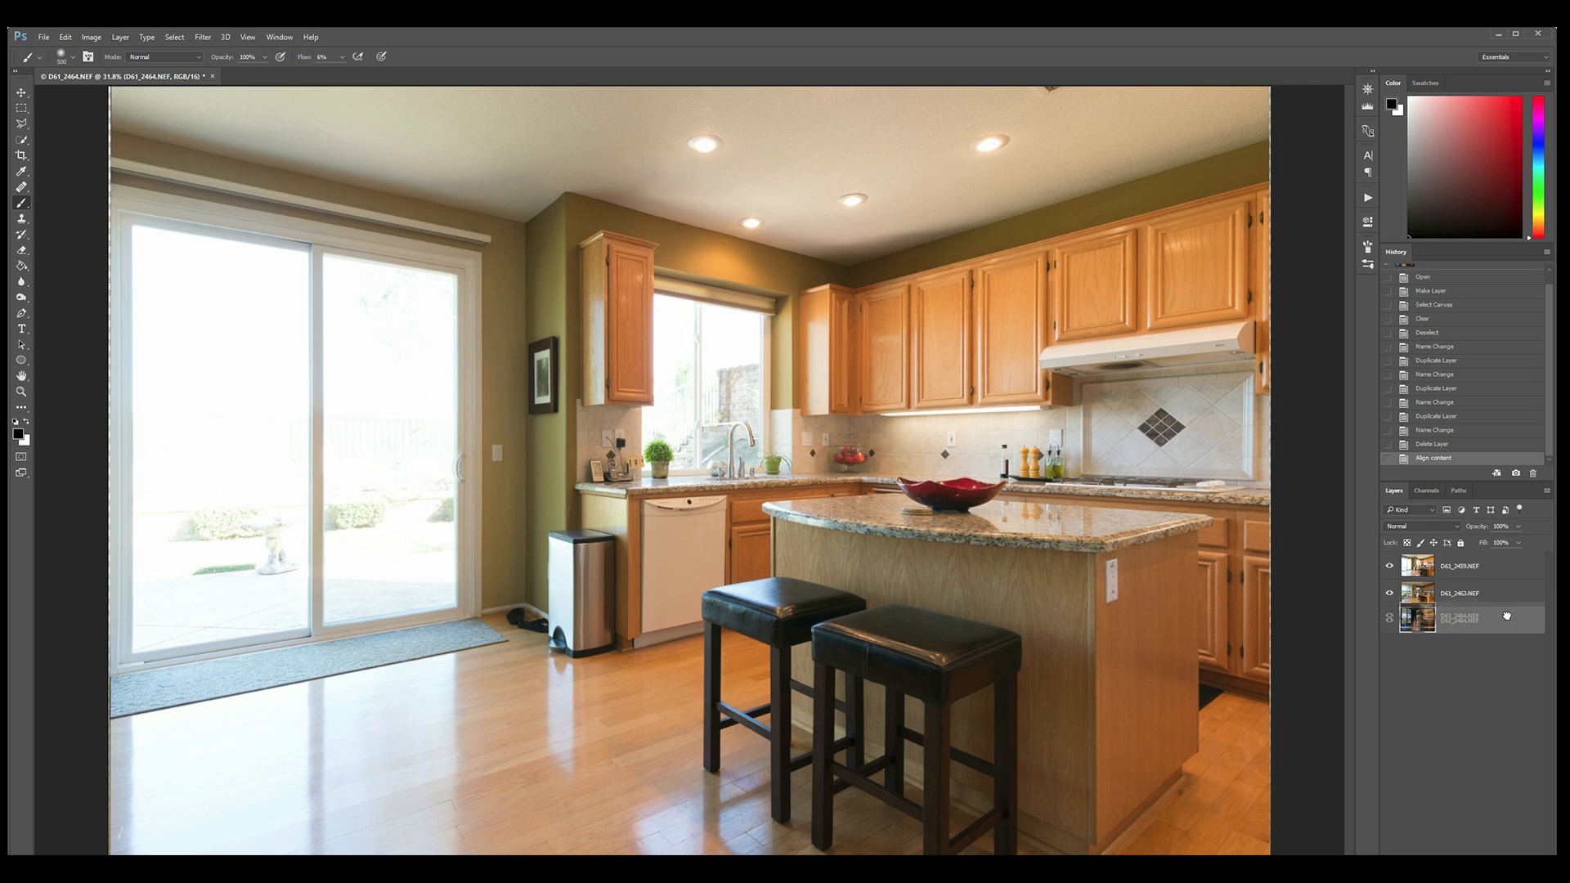
pyautogui.moveTo(1500, 560); pyautogui.dragTo(1501, 563)
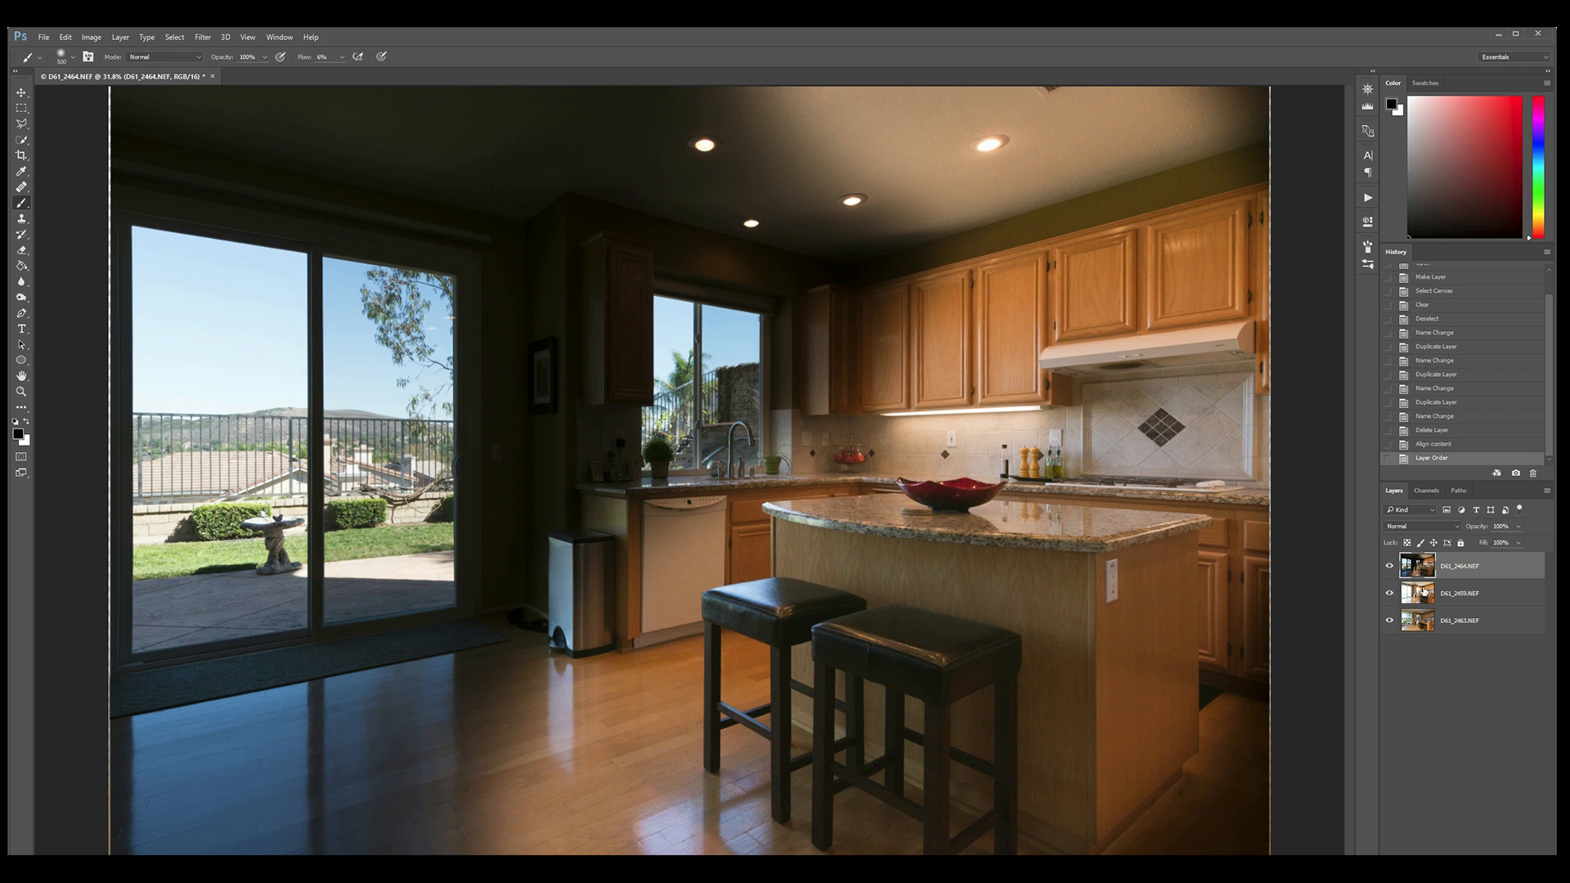
# Compare the exposures by hiding and showing the D61_2464.NEF and D61_2459.NEF layers, leaving both visible.
pyautogui.click(1388, 592)
pyautogui.click(1388, 566)
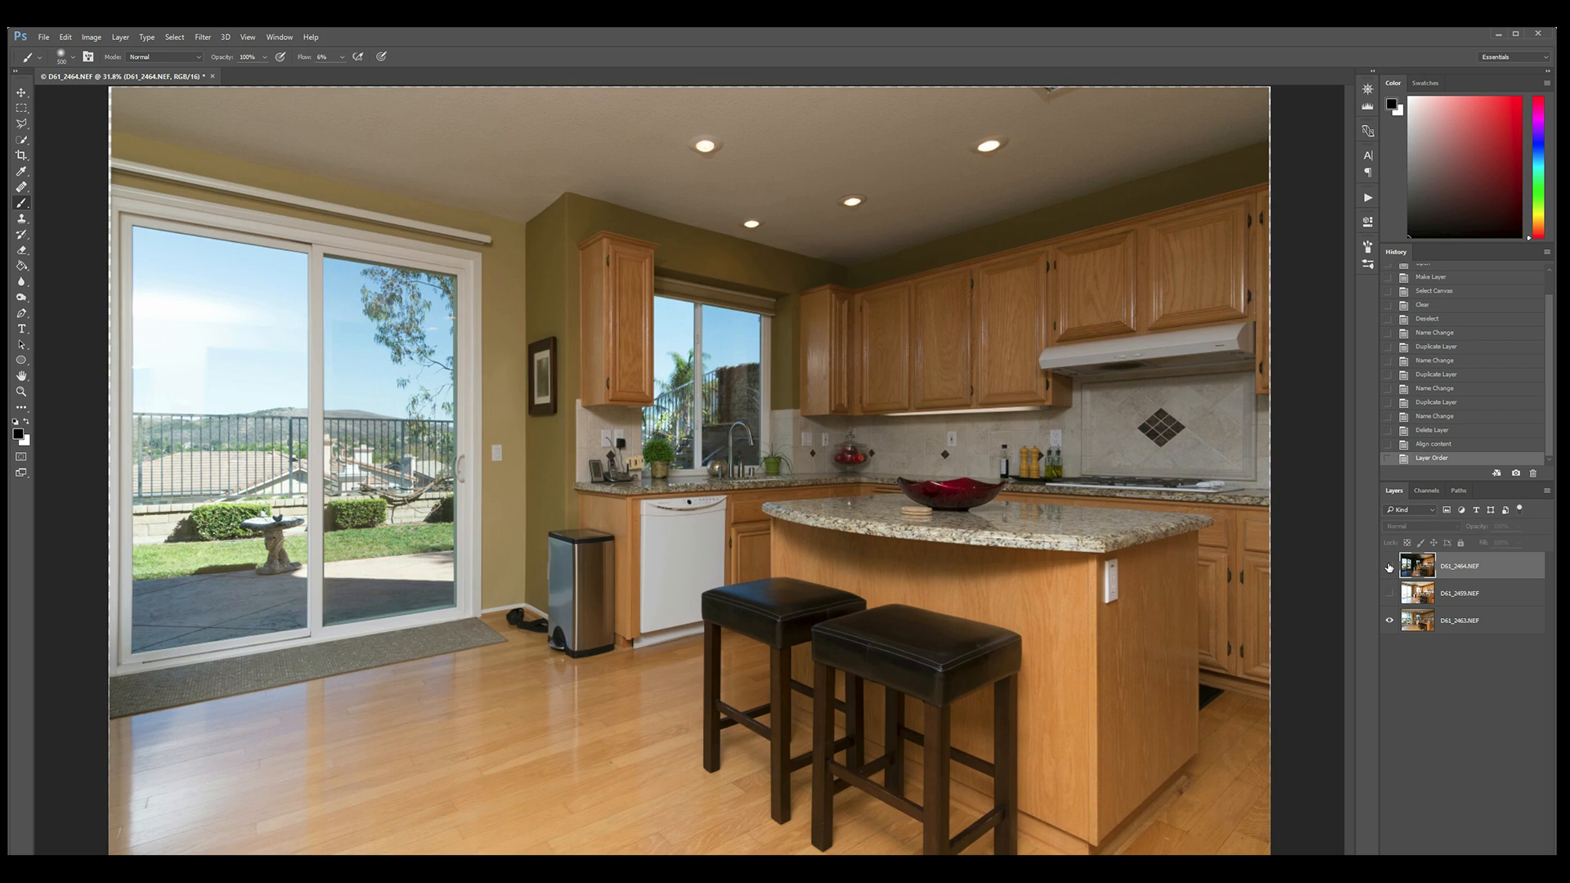
pyautogui.click(1388, 566)
pyautogui.click(1388, 566)
pyautogui.click(1388, 566)
pyautogui.click(1388, 592)
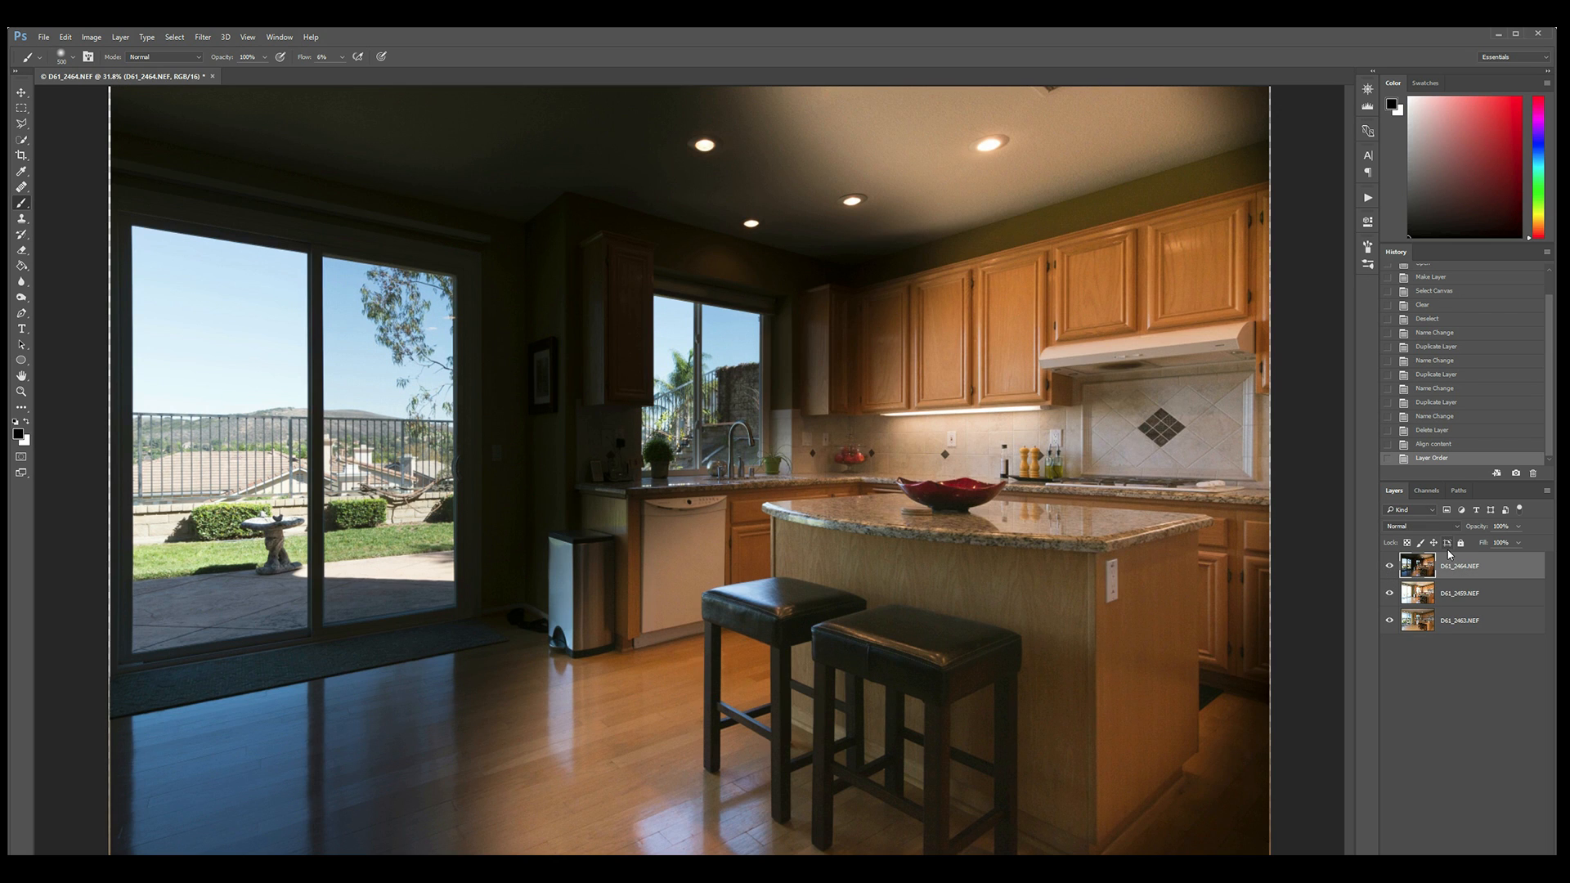
# Add a black hide-all mask to the D61_2464.NEF layer and set the D61_2459.NEF layer's blend mode to Luminosity.
pyautogui.hotkey('alt', 'l')
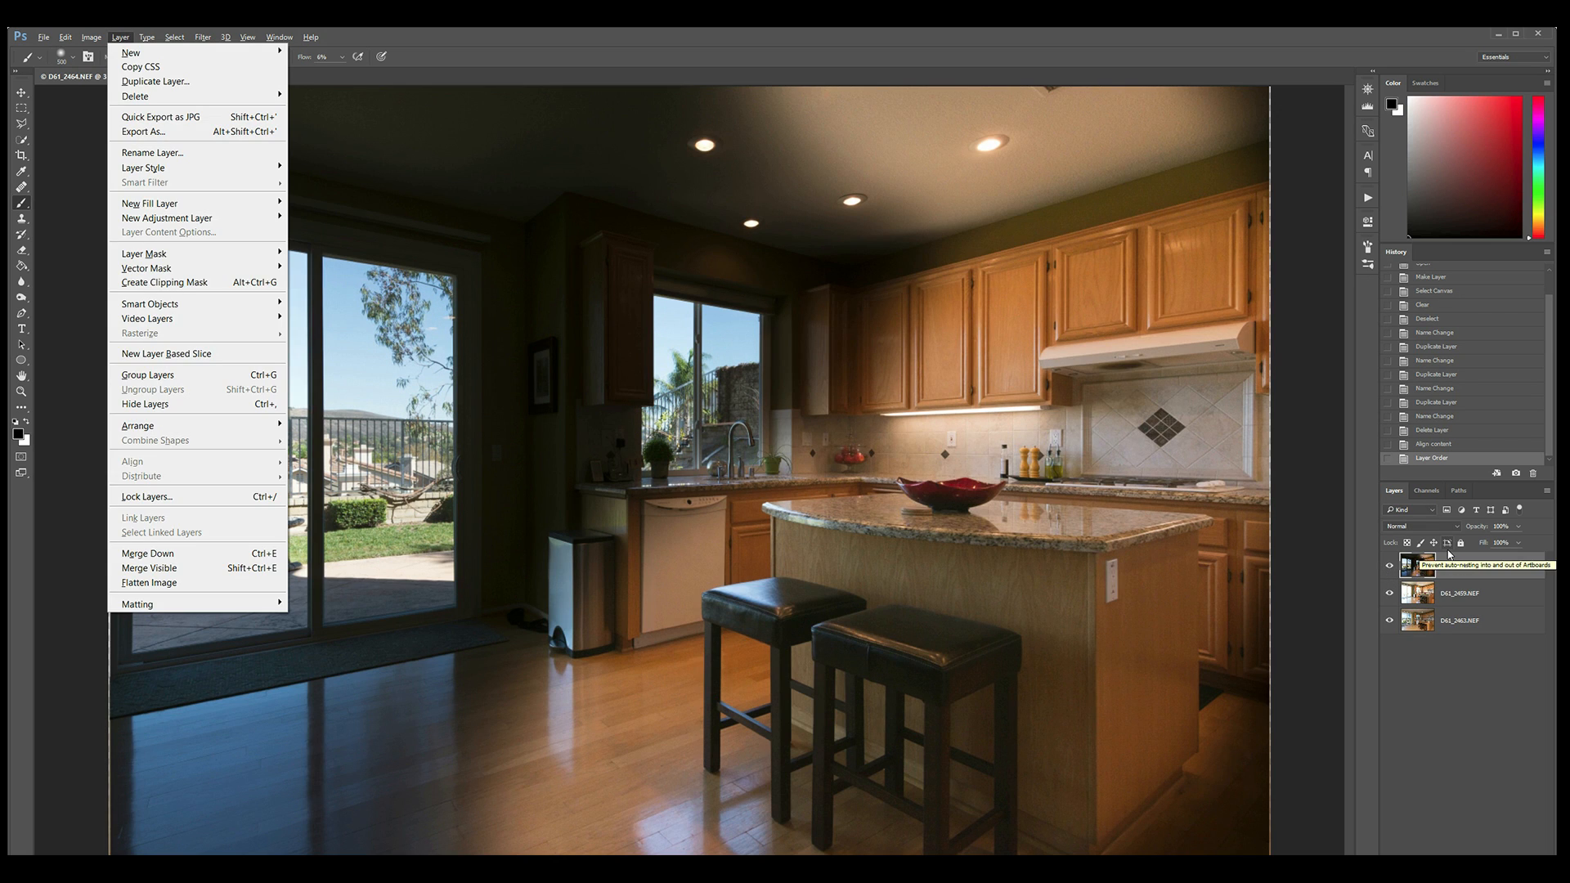
pyautogui.press('m')
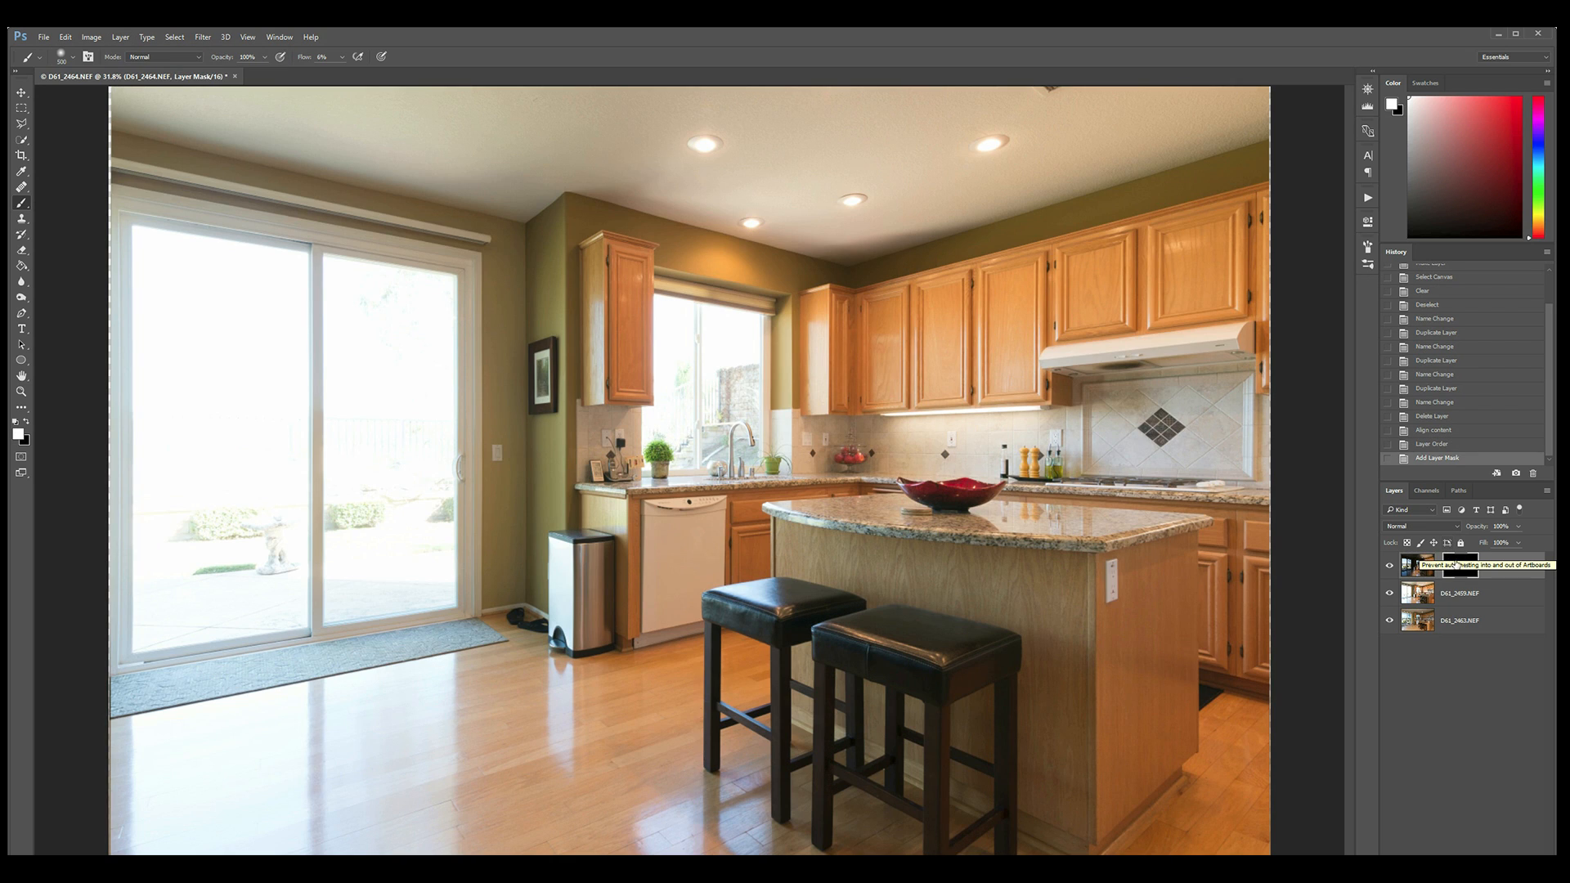
pyautogui.click(1474, 593)
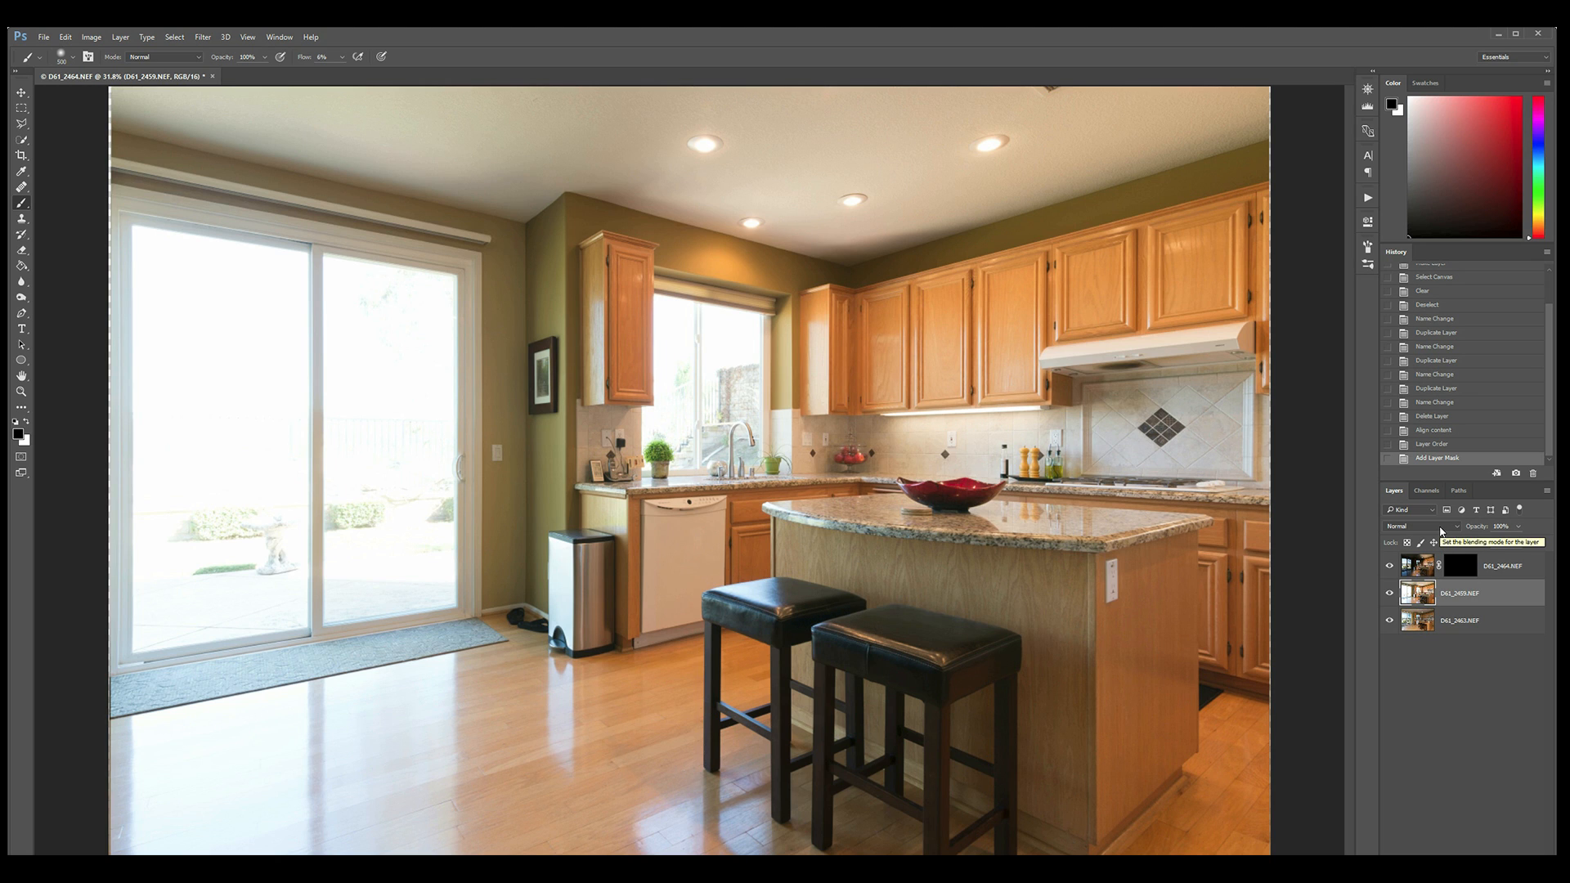
pyautogui.click(1440, 531)
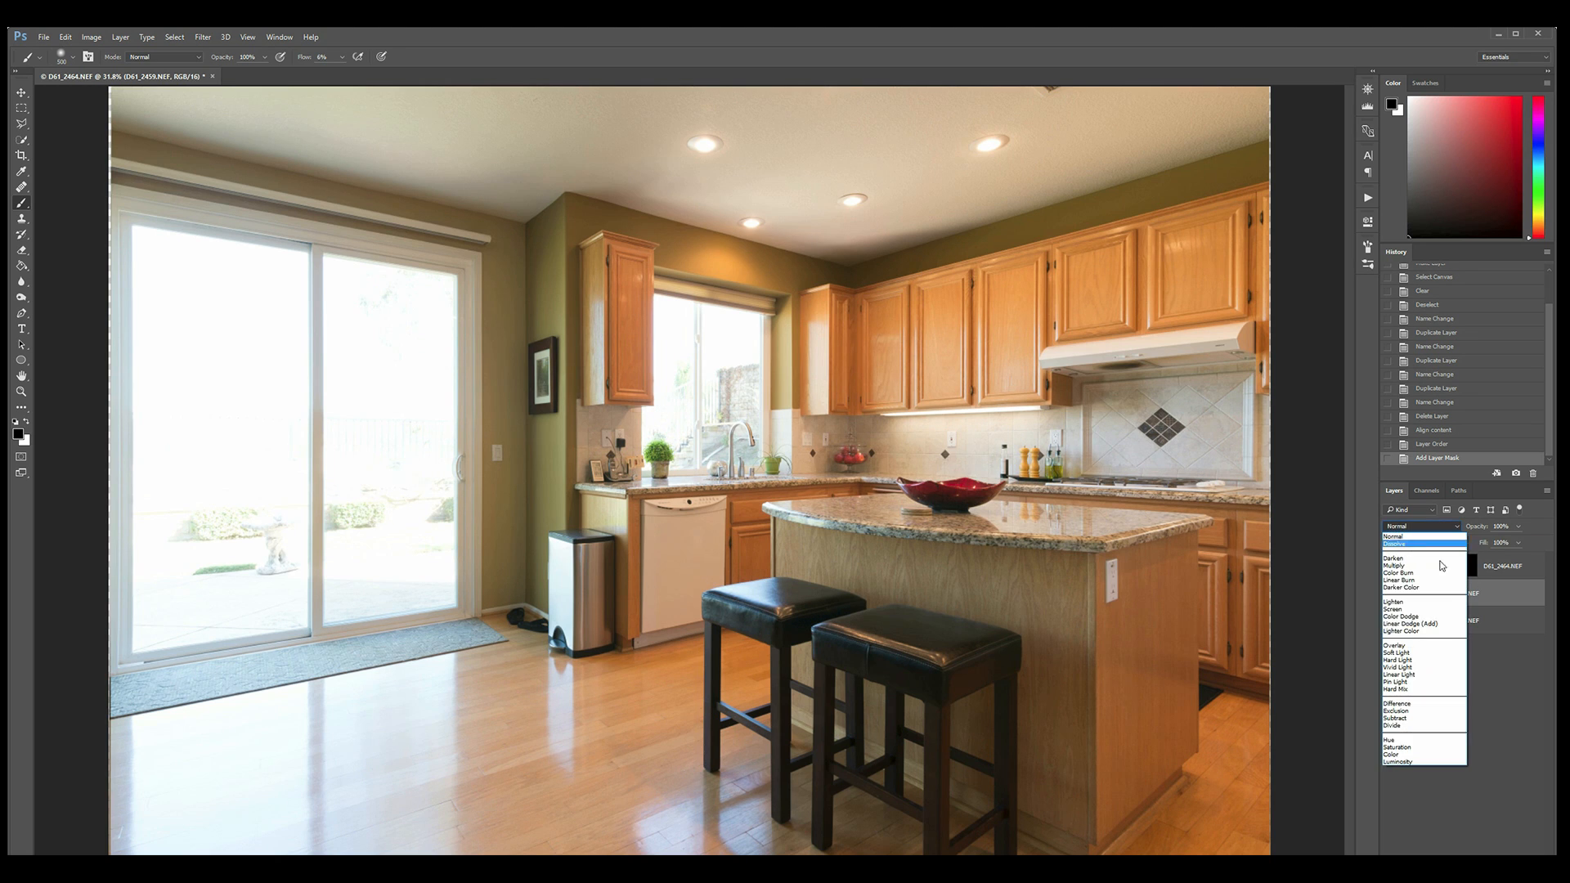
pyautogui.click(1408, 762)
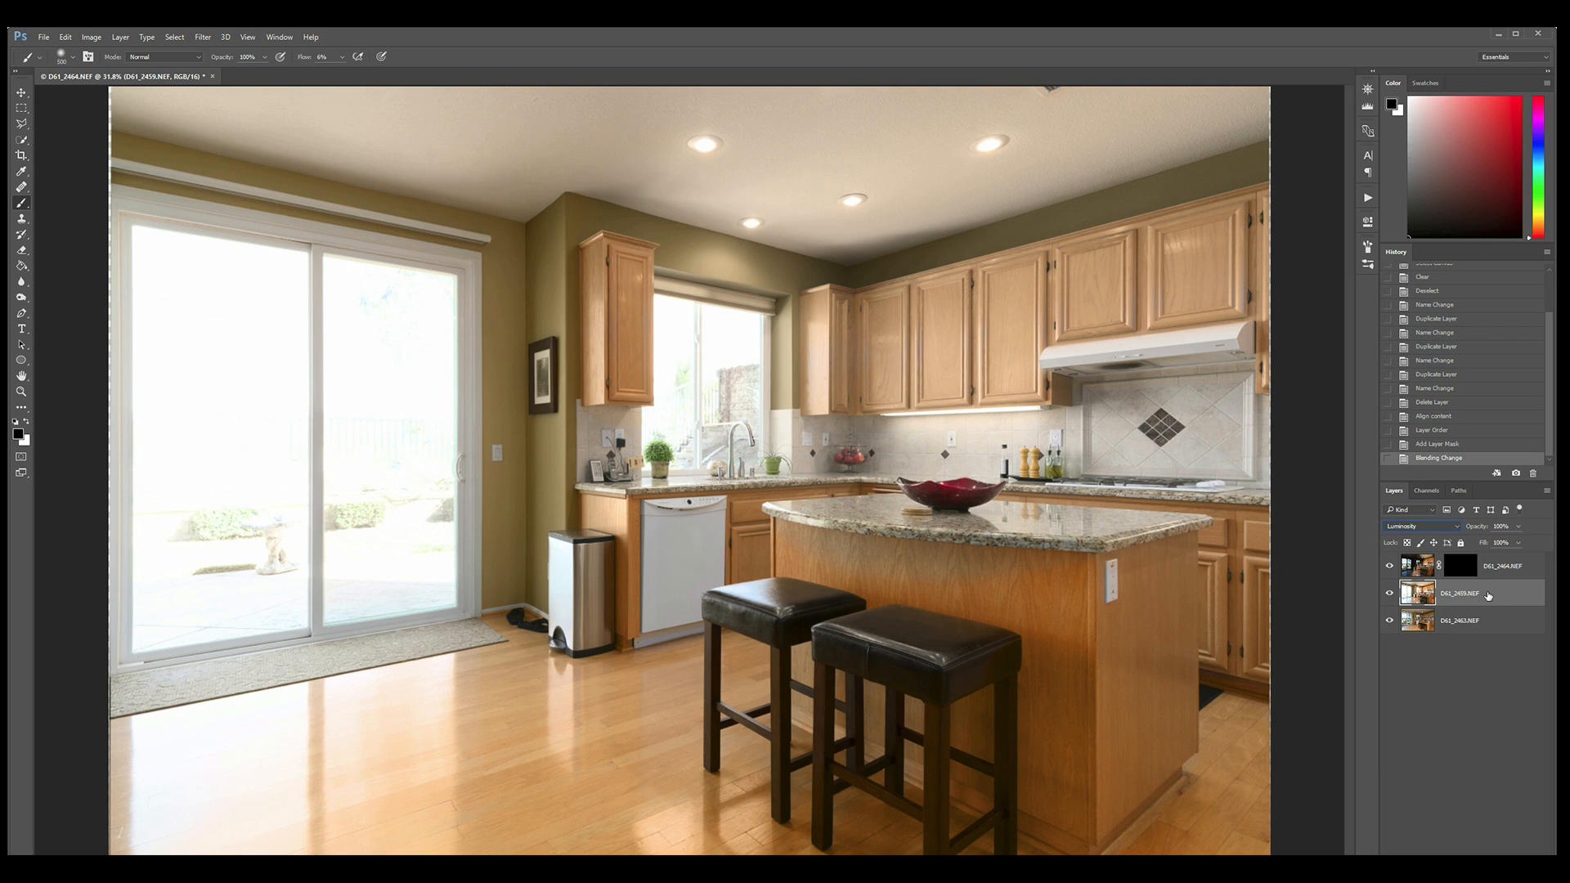
# Duplicate the D61_2459.NEF layer and set the copy's blend mode to Normal.
pyautogui.hotkey('ctrl', 'j')
pyautogui.click(1447, 528)
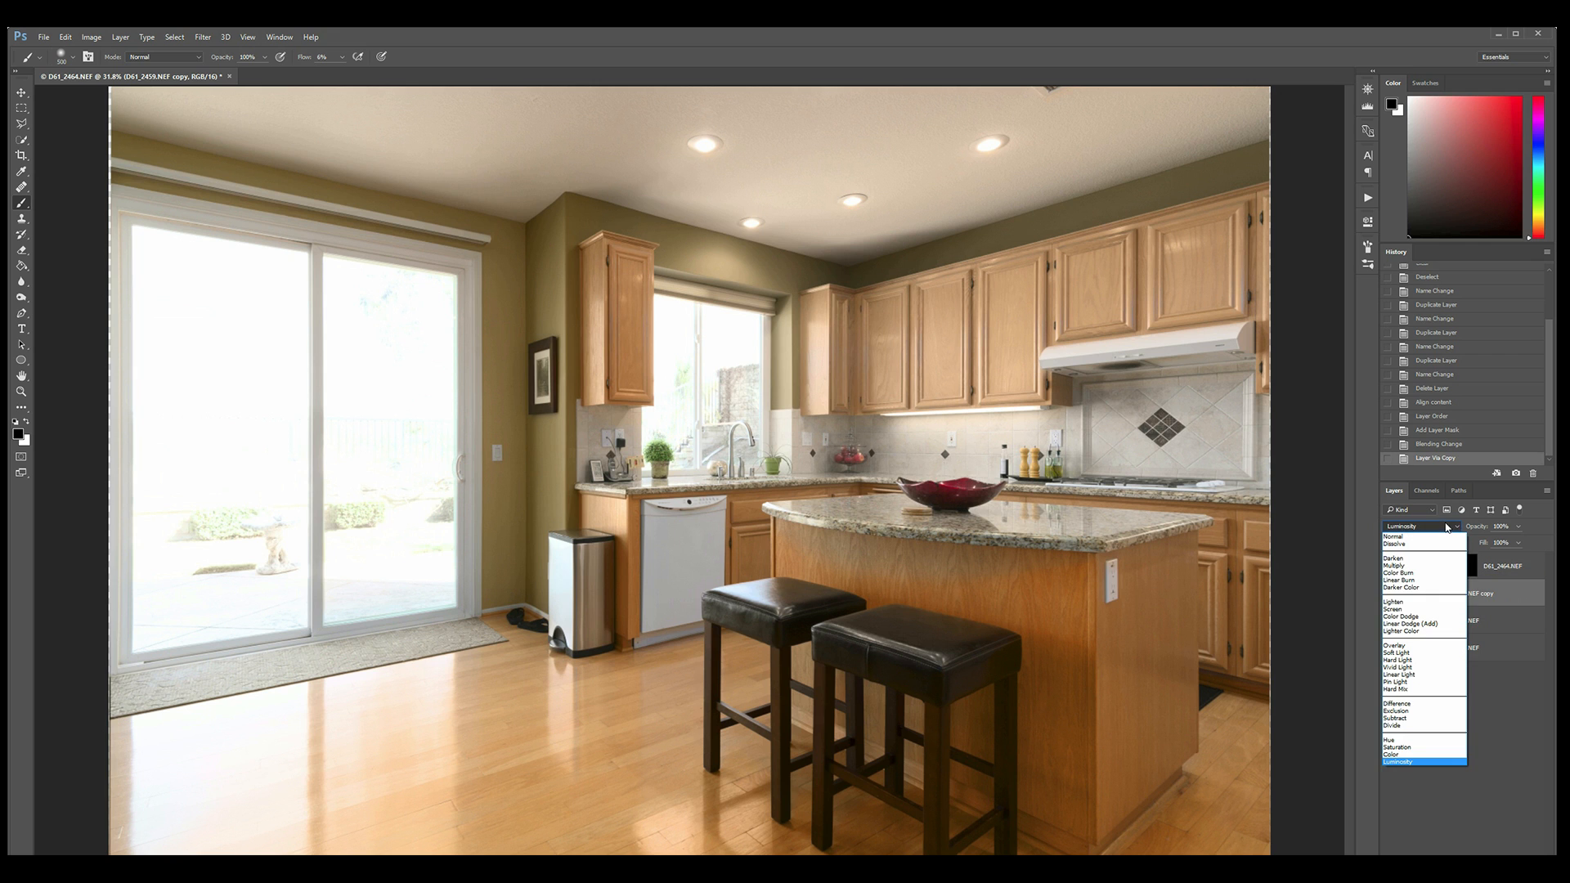
pyautogui.click(1439, 536)
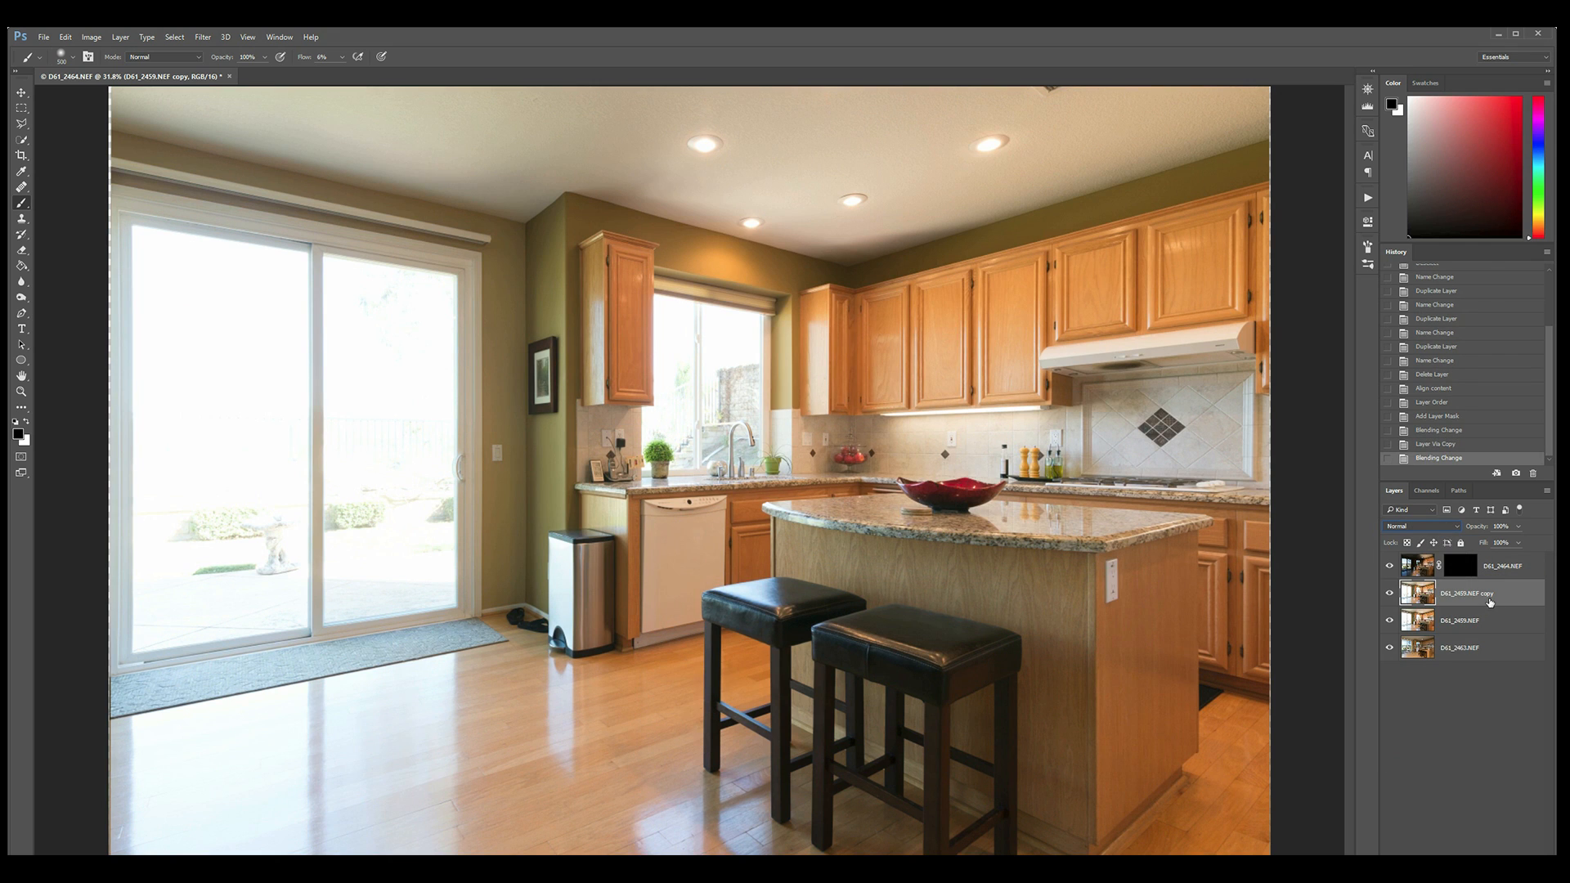
# Add black hide-all masks to the D61_2459.NEF copy and to the original D61_2459.NEF layer.
pyautogui.hotkey('alt', 'l')
pyautogui.press('m')
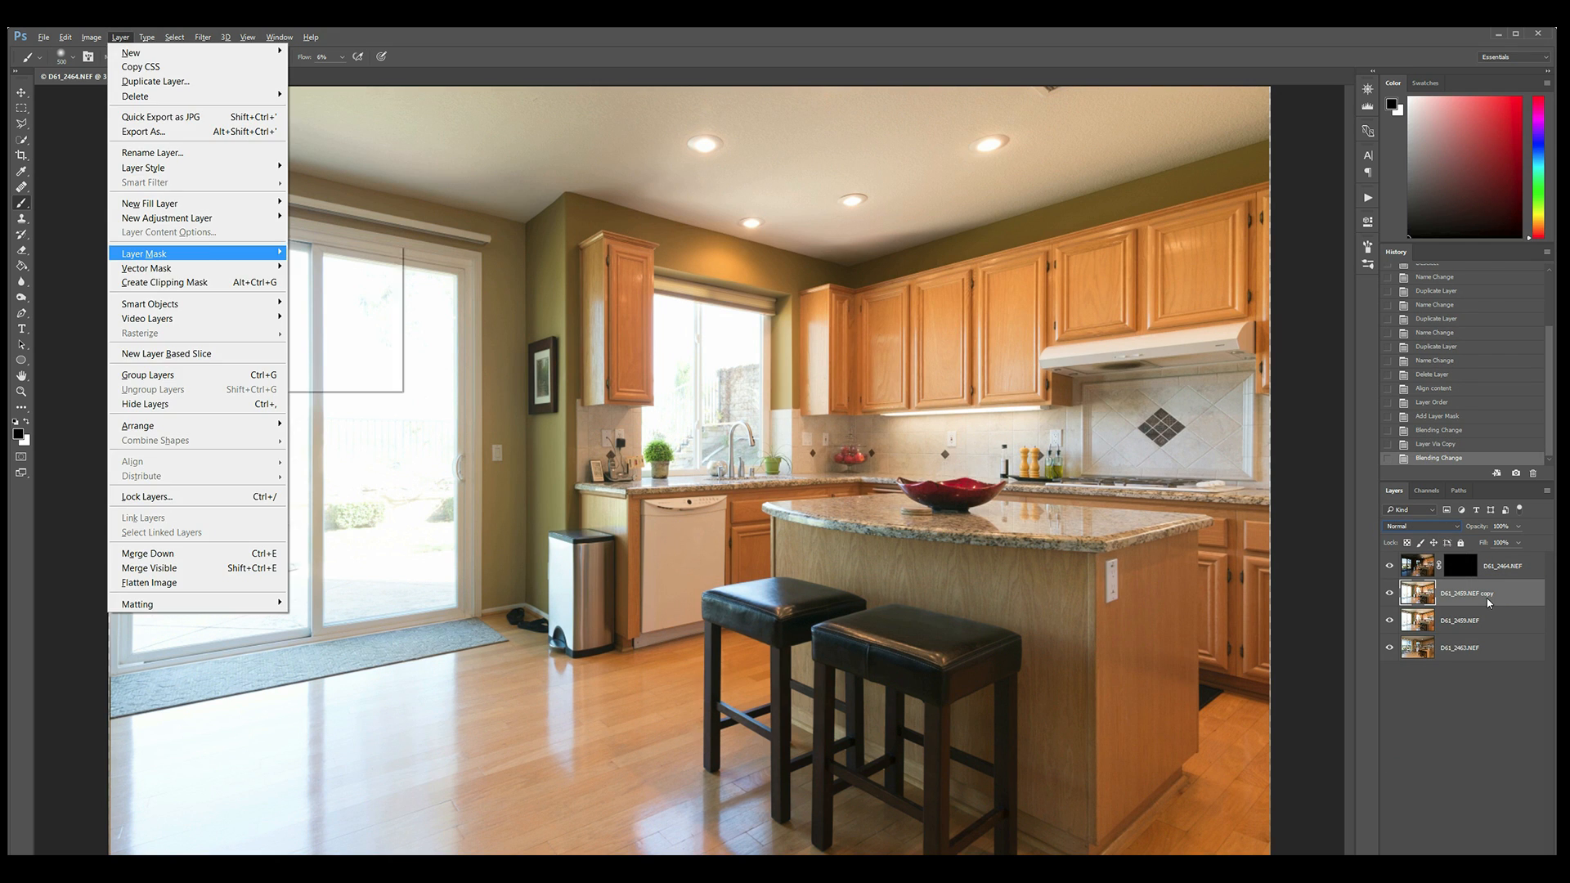
pyautogui.press('h')
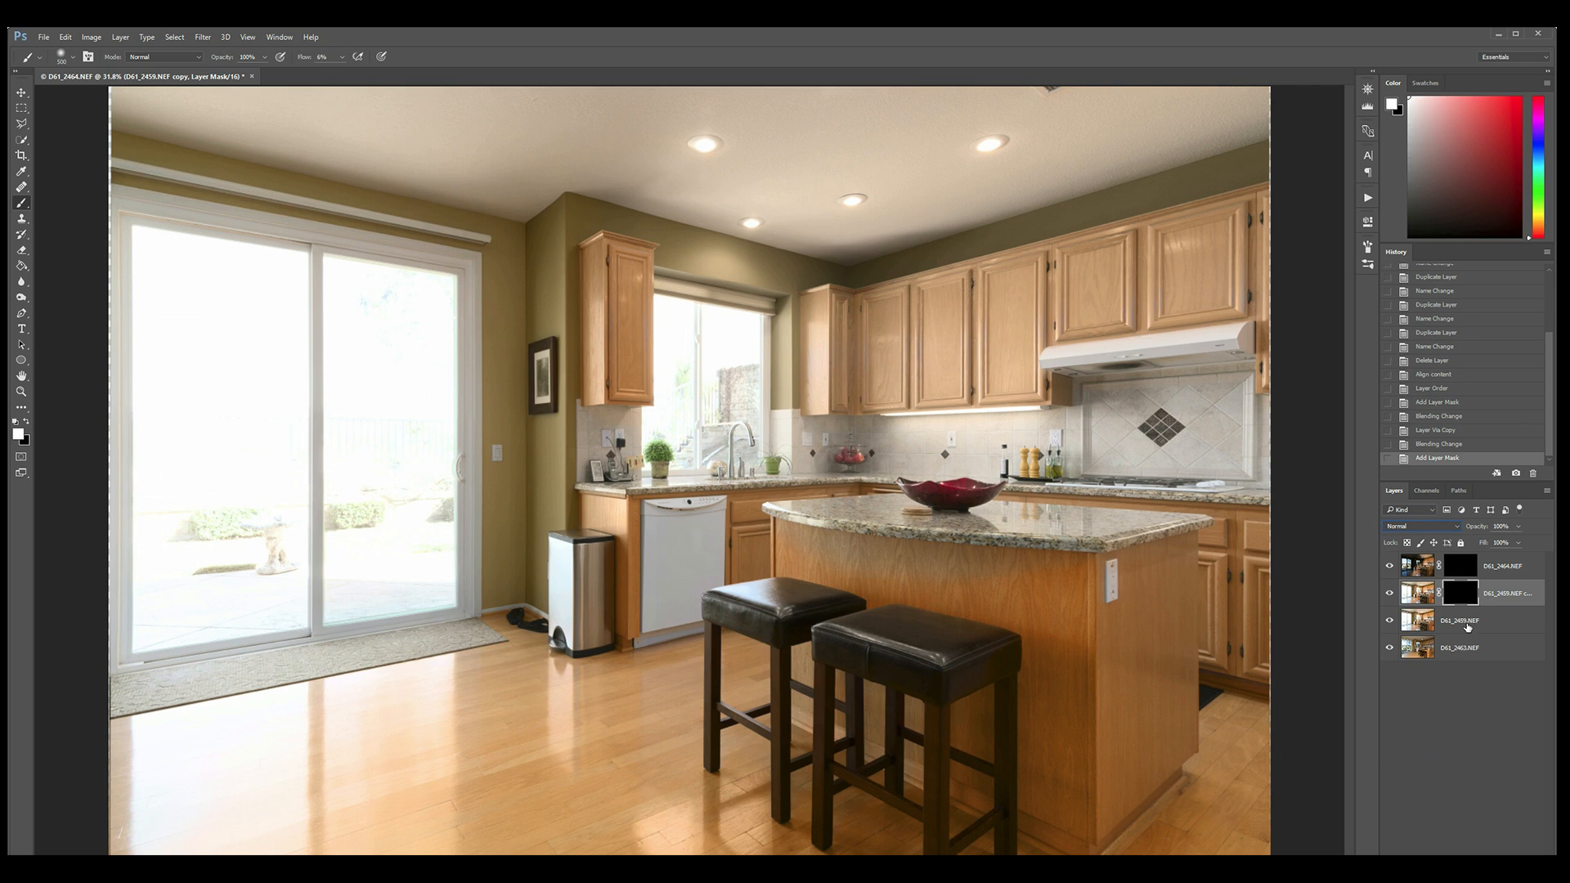
pyautogui.click(1537, 632)
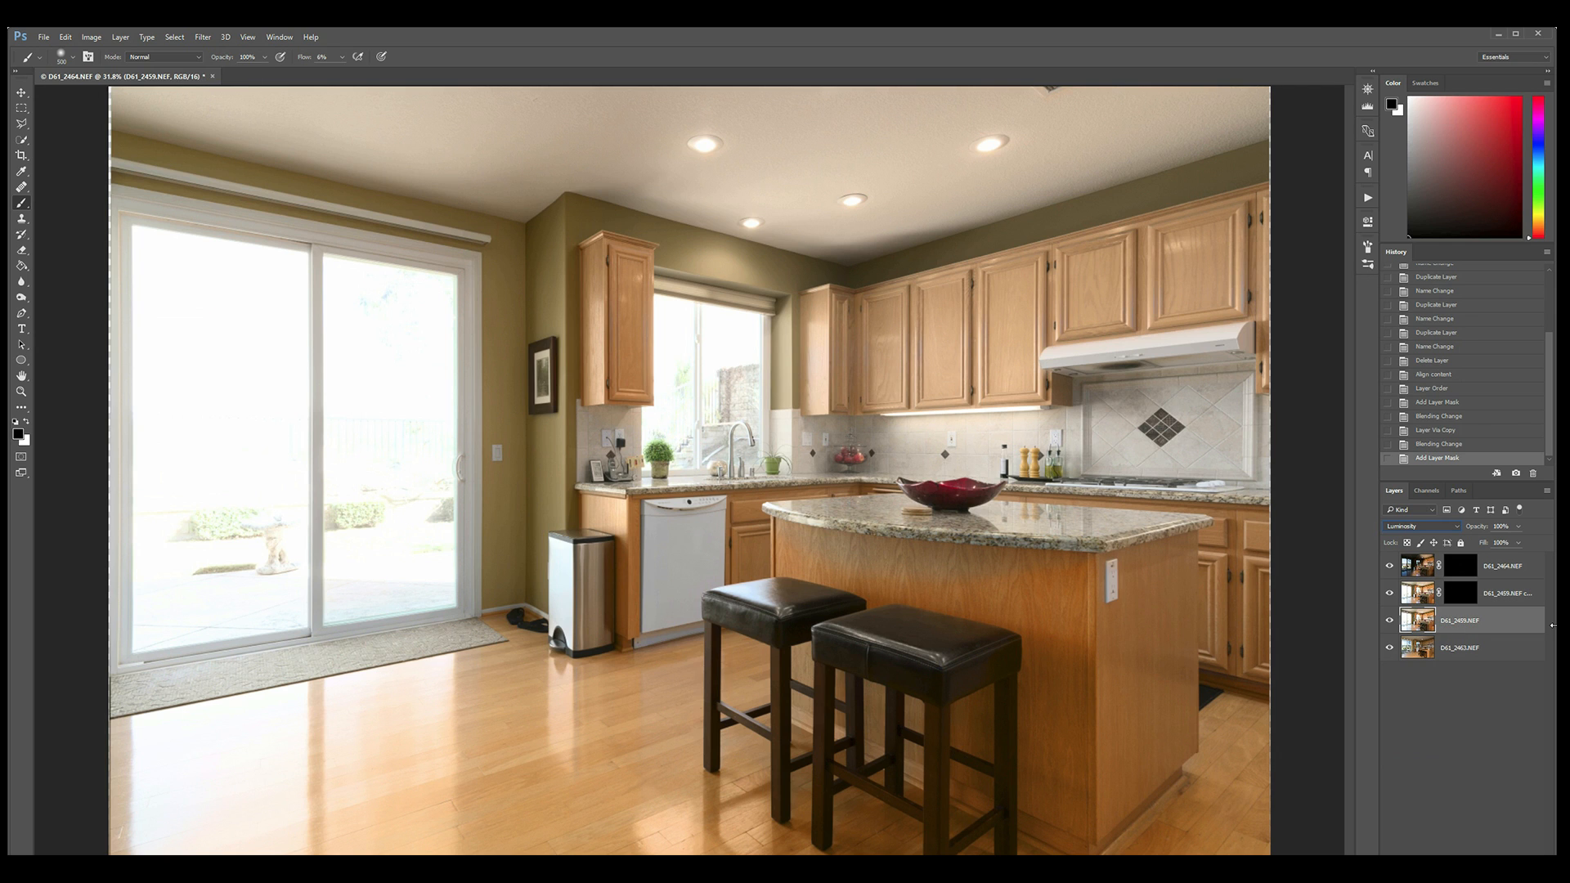
pyautogui.hotkey('alt', 'l')
pyautogui.press('m')
pyautogui.press('h')
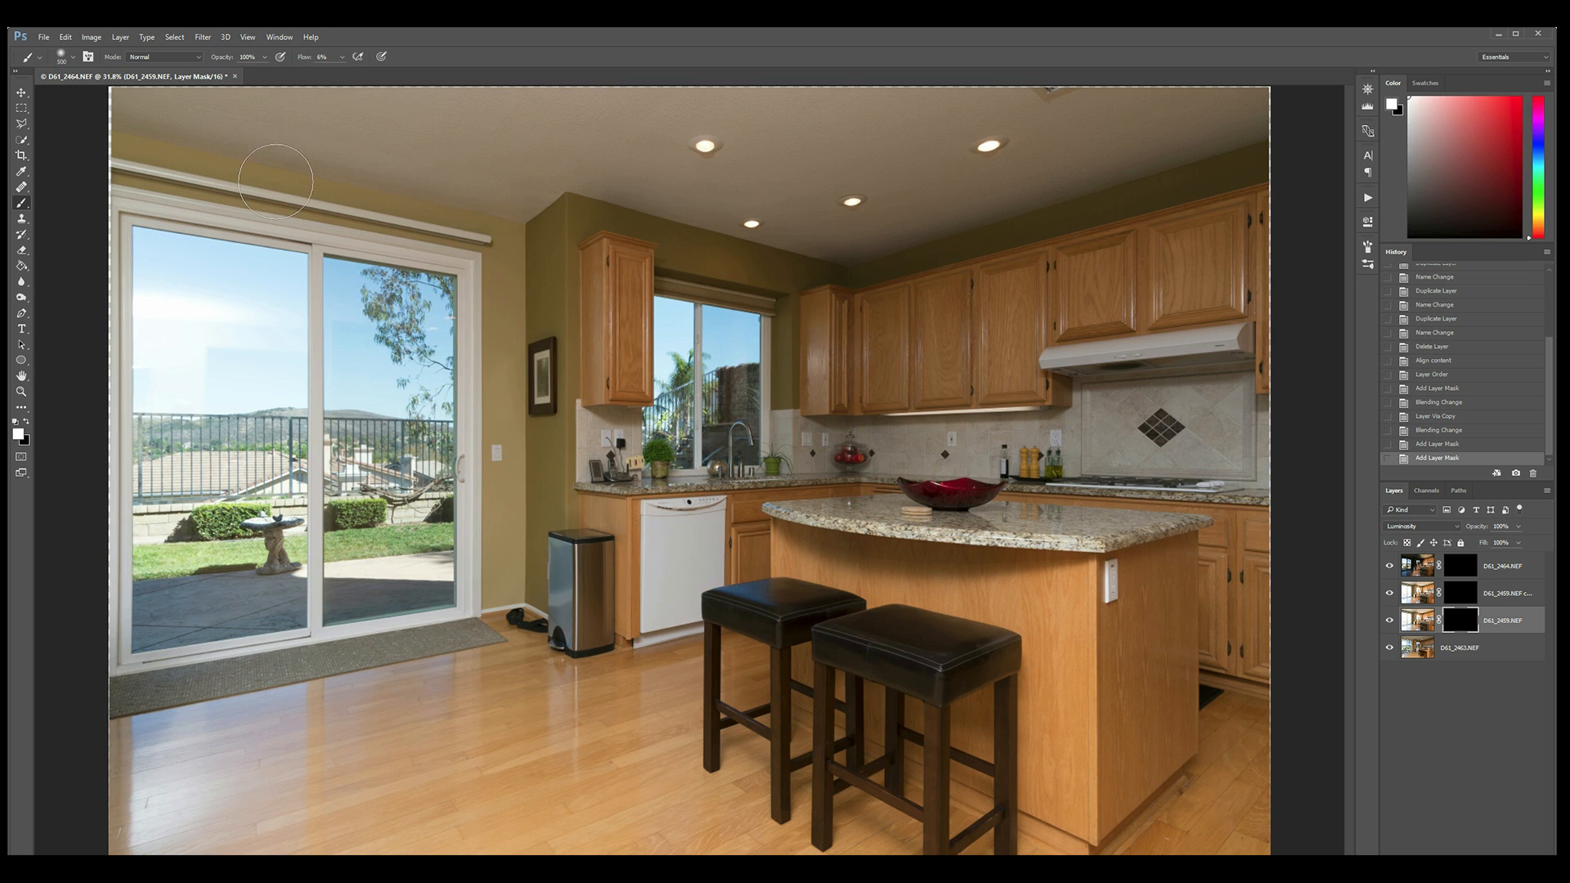
# Paint white with a large soft brush on the D61_2459.NEF layer's mask over the island, backsplash, cabinets and the wall by the trash can.
pyautogui.press(']')
pyautogui.press(']')
pyautogui.press(']')
pyautogui.press(']')
pyautogui.press(']')
pyautogui.press(']')
pyautogui.press(']')
pyautogui.press(']')
pyautogui.press(']')
pyautogui.press(']')
pyautogui.press('x')
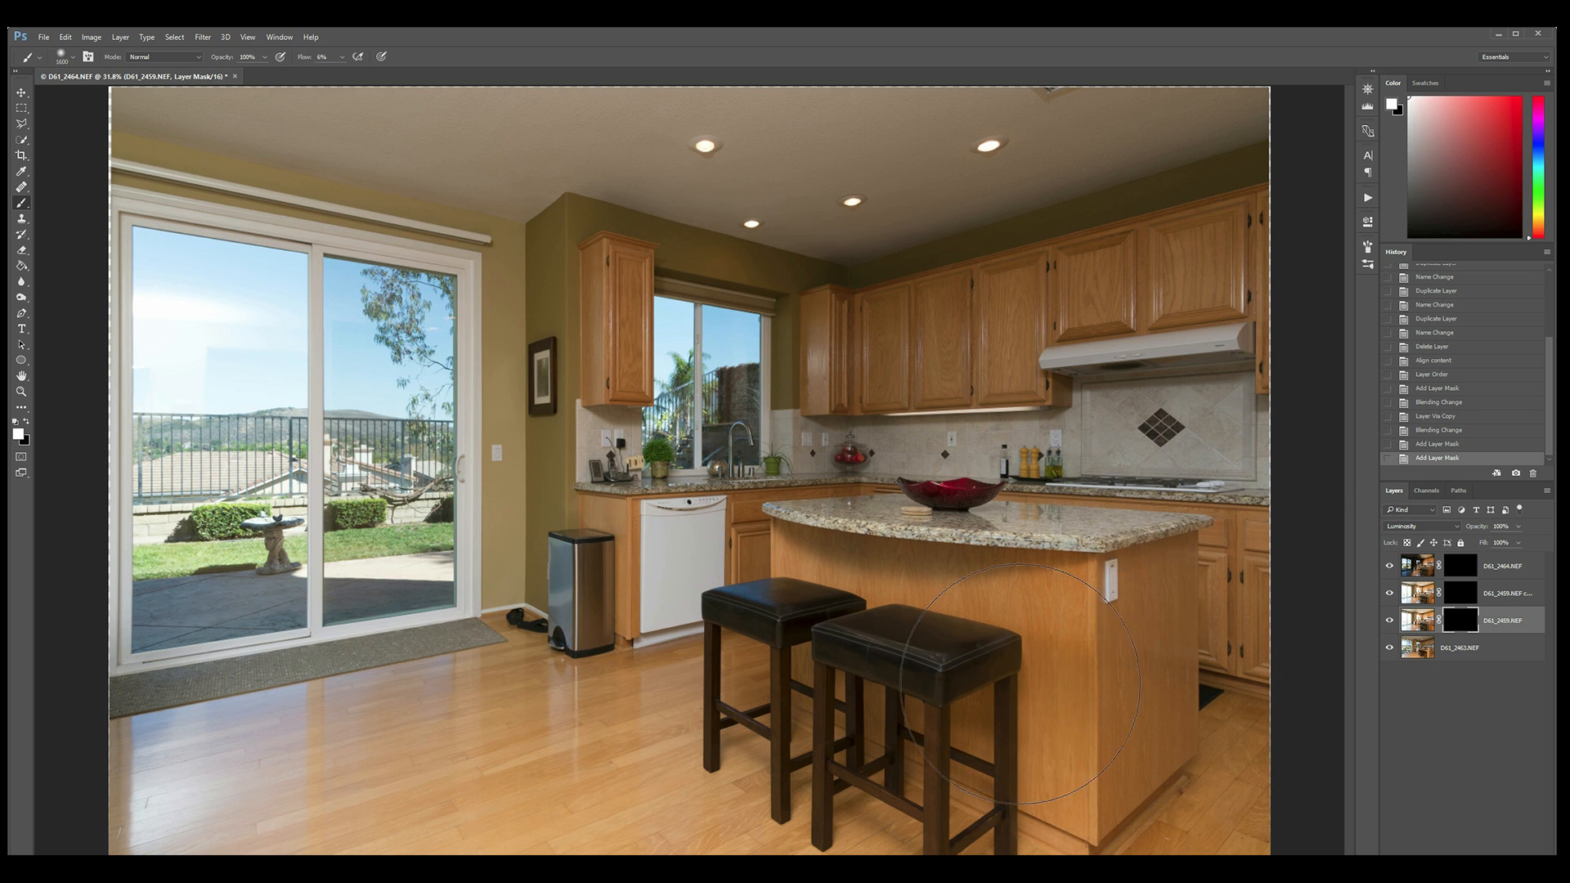
pyautogui.moveTo(918, 657); pyautogui.dragTo(967, 452)
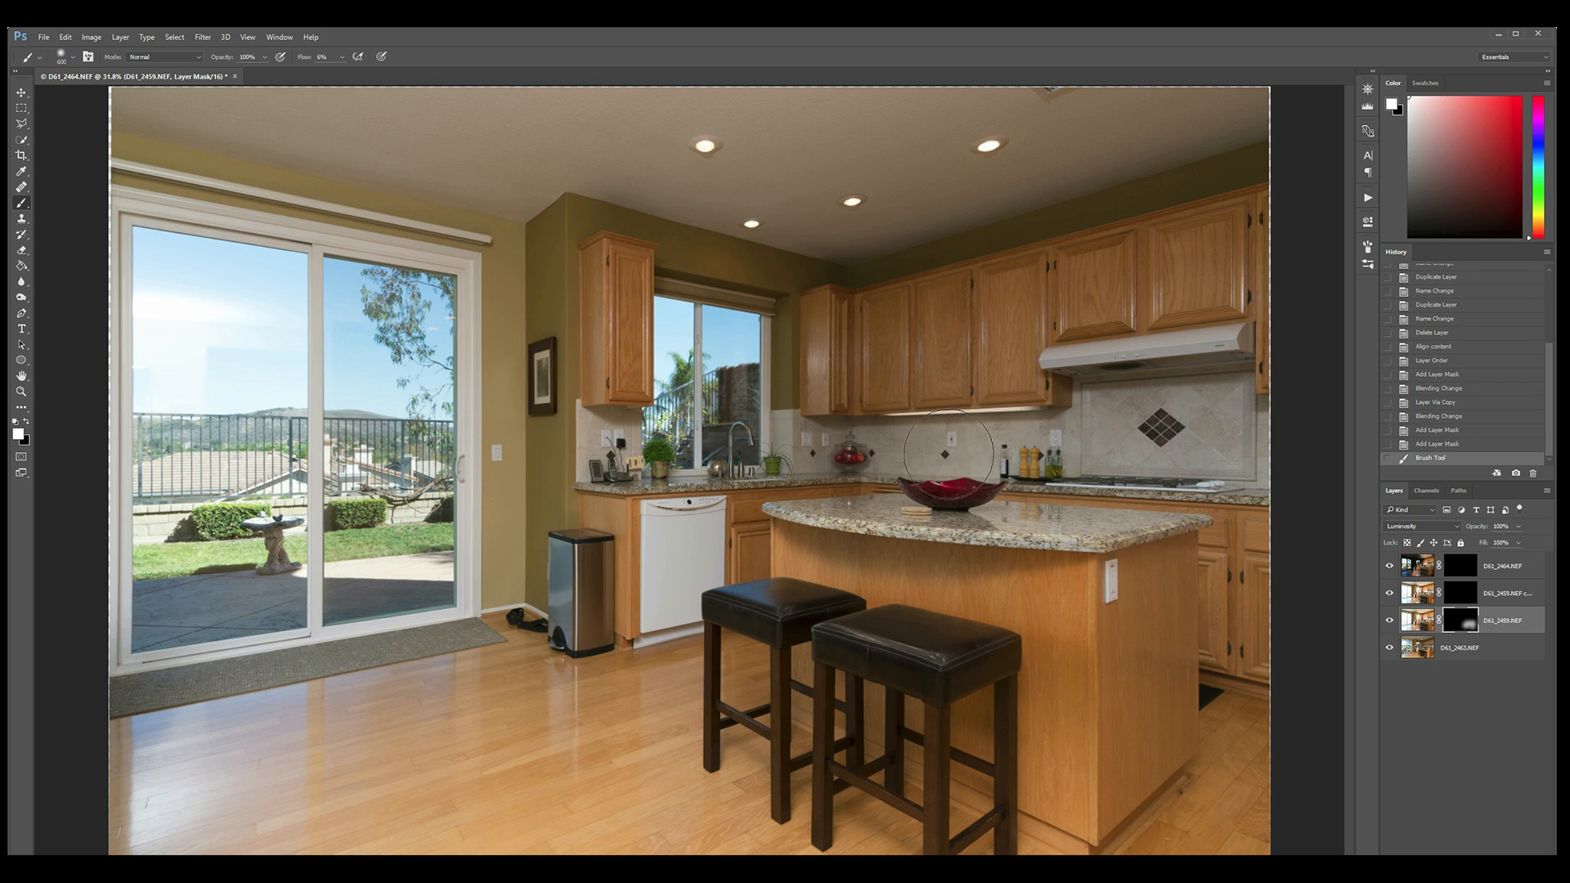
pyautogui.moveTo(877, 449)
pyautogui.mouseDown()
pyautogui.moveTo(1108, 439)
pyautogui.moveTo(1195, 401)
pyautogui.moveTo(1208, 452)
pyautogui.moveTo(804, 436)
pyautogui.mouseUp()
pyautogui.moveTo(840, 342)
pyautogui.mouseDown()
pyautogui.moveTo(819, 327)
pyautogui.moveTo(842, 276)
pyautogui.moveTo(592, 233)
pyautogui.mouseUp()
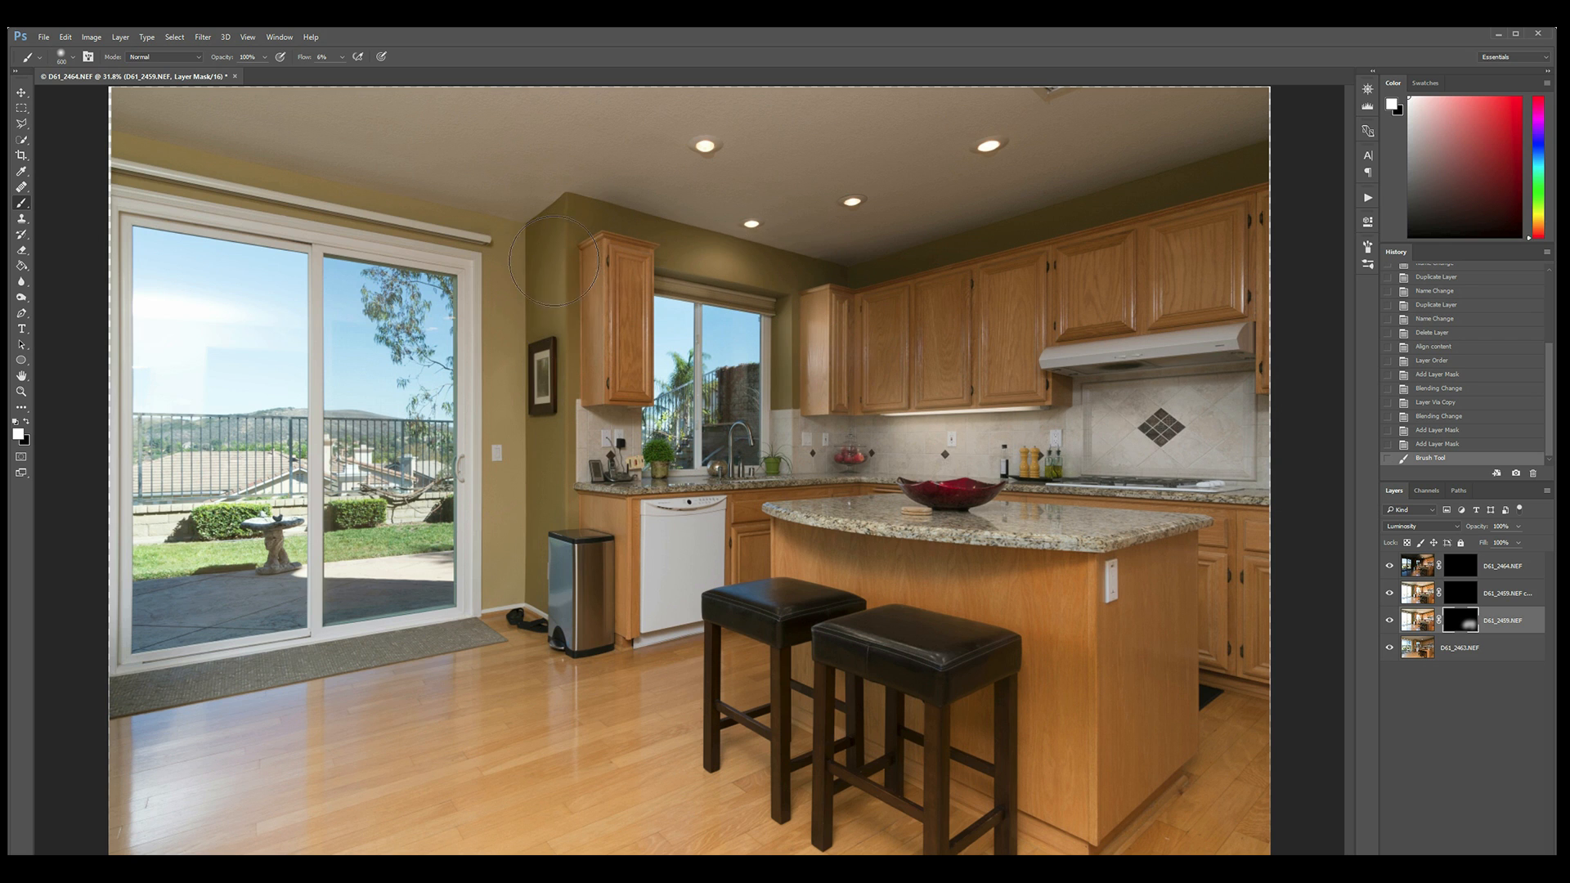
pyautogui.moveTo(529, 517)
pyautogui.mouseDown()
pyautogui.moveTo(537, 474)
pyautogui.moveTo(542, 597)
pyautogui.moveTo(564, 568)
pyautogui.moveTo(556, 631)
pyautogui.moveTo(560, 609)
pyautogui.moveTo(513, 632)
pyautogui.mouseUp()
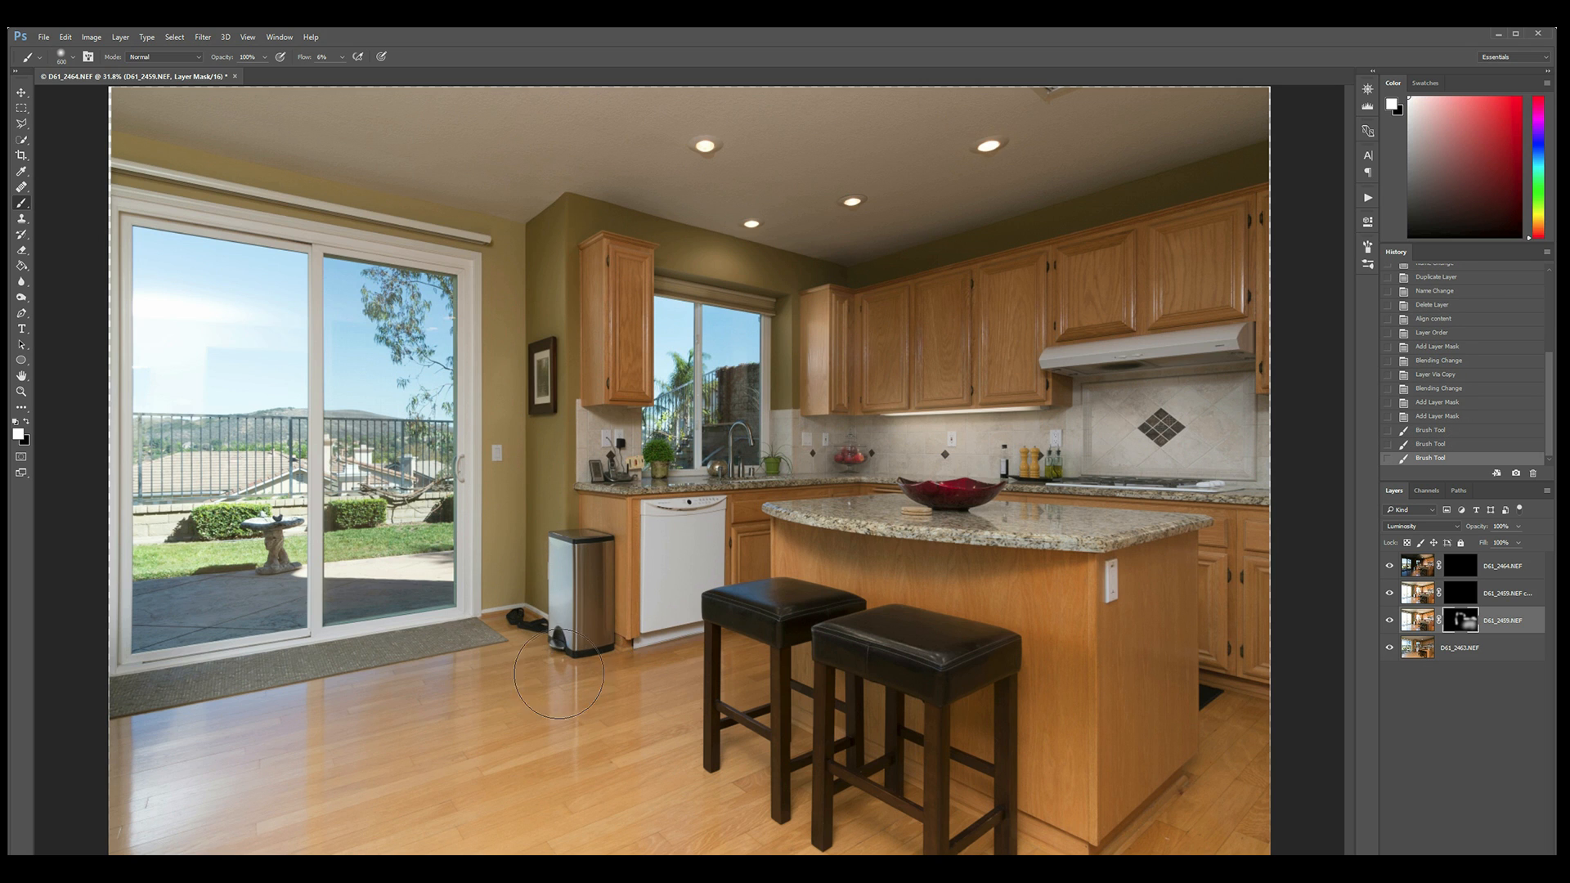
# Enlarge the brush and brighten the wood floor and the bar stool area on the D61_2459.NEF layer's mask.
pyautogui.press(']')
pyautogui.press(']')
pyautogui.press(']')
pyautogui.press(']')
pyautogui.press(']')
pyautogui.press(']')
pyautogui.moveTo(549, 720)
pyautogui.mouseDown()
pyautogui.moveTo(532, 690)
pyautogui.moveTo(567, 719)
pyautogui.mouseUp()
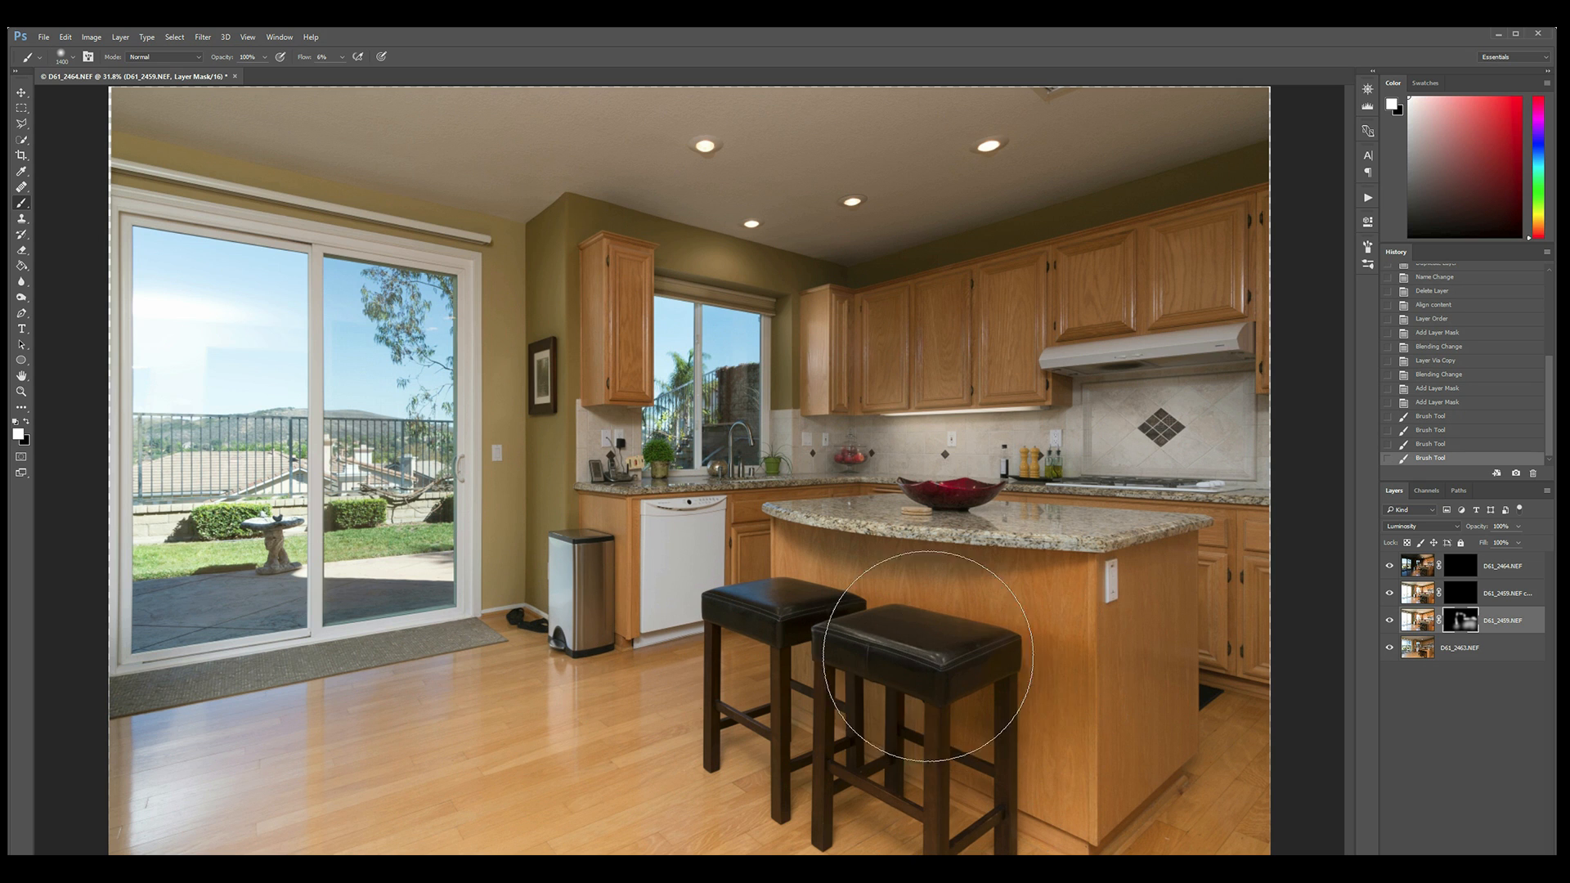
pyautogui.moveTo(821, 654); pyautogui.dragTo(871, 703)
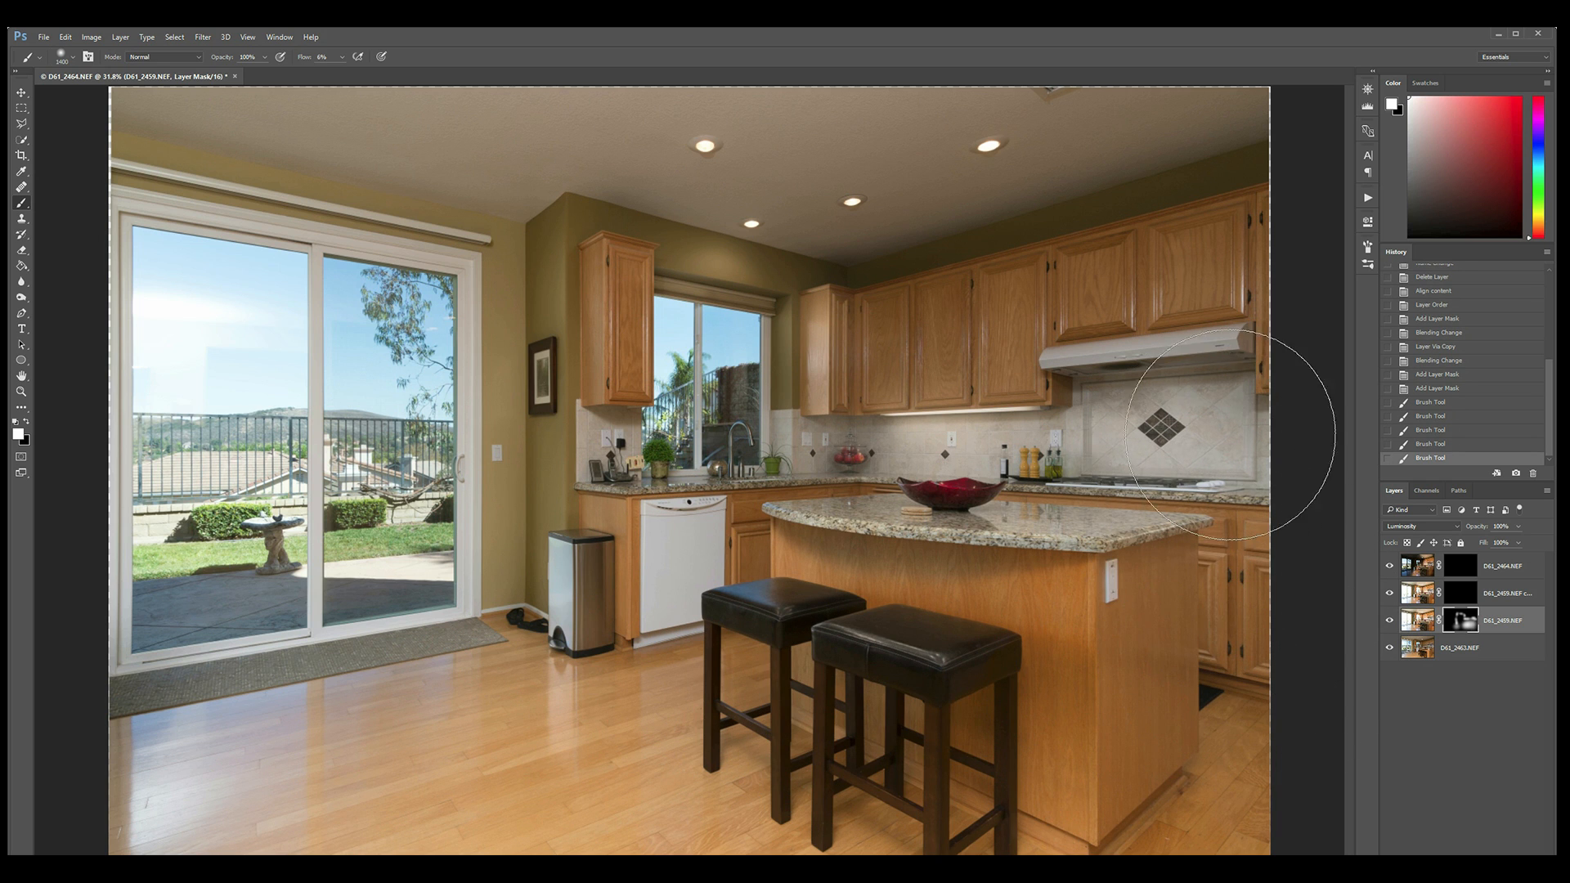
# Paint white on the D61_2459.NEF layer's mask across the upper cabinets, ceiling, kitchen window wall and counter area.
pyautogui.moveTo(994, 350)
pyautogui.mouseDown()
pyautogui.moveTo(977, 345)
pyautogui.moveTo(1161, 295)
pyautogui.moveTo(1055, 278)
pyautogui.moveTo(1194, 229)
pyautogui.mouseUp()
pyautogui.moveTo(1066, 175)
pyautogui.mouseDown()
pyautogui.moveTo(925, 165)
pyautogui.moveTo(1093, 140)
pyautogui.moveTo(1115, 115)
pyautogui.moveTo(1198, 115)
pyautogui.moveTo(107, 135)
pyautogui.mouseUp()
pyautogui.moveTo(688, 143); pyautogui.dragTo(866, 164)
pyautogui.moveTo(804, 344)
pyautogui.mouseDown()
pyautogui.moveTo(796, 311)
pyautogui.moveTo(780, 339)
pyautogui.mouseUp()
pyautogui.click(792, 333)
pyautogui.click(794, 333)
pyautogui.moveTo(587, 273)
pyautogui.mouseDown()
pyautogui.moveTo(571, 312)
pyautogui.moveTo(585, 539)
pyautogui.mouseUp()
pyautogui.moveTo(952, 450)
pyautogui.mouseDown()
pyautogui.moveTo(1233, 456)
pyautogui.moveTo(1213, 561)
pyautogui.moveTo(1261, 571)
pyautogui.mouseUp()
pyautogui.moveTo(859, 400); pyautogui.dragTo(940, 295)
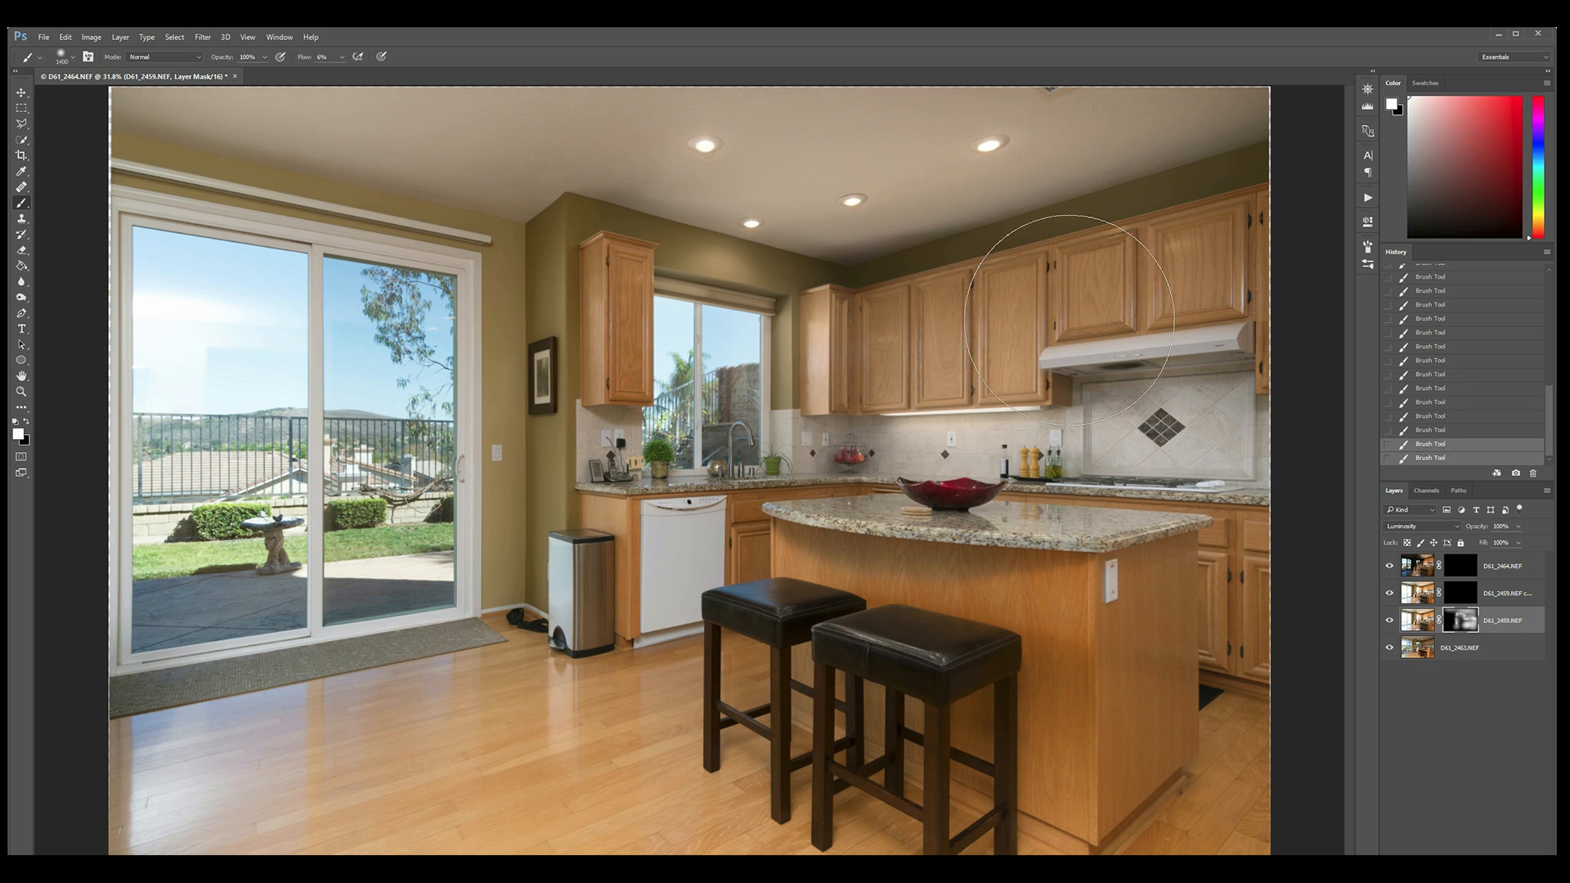
# Paint white on the D61_2459.NEF copy's mask over the upper cabinets and range hood, and compare with that layer hidden and shown.
pyautogui.click(1463, 597)
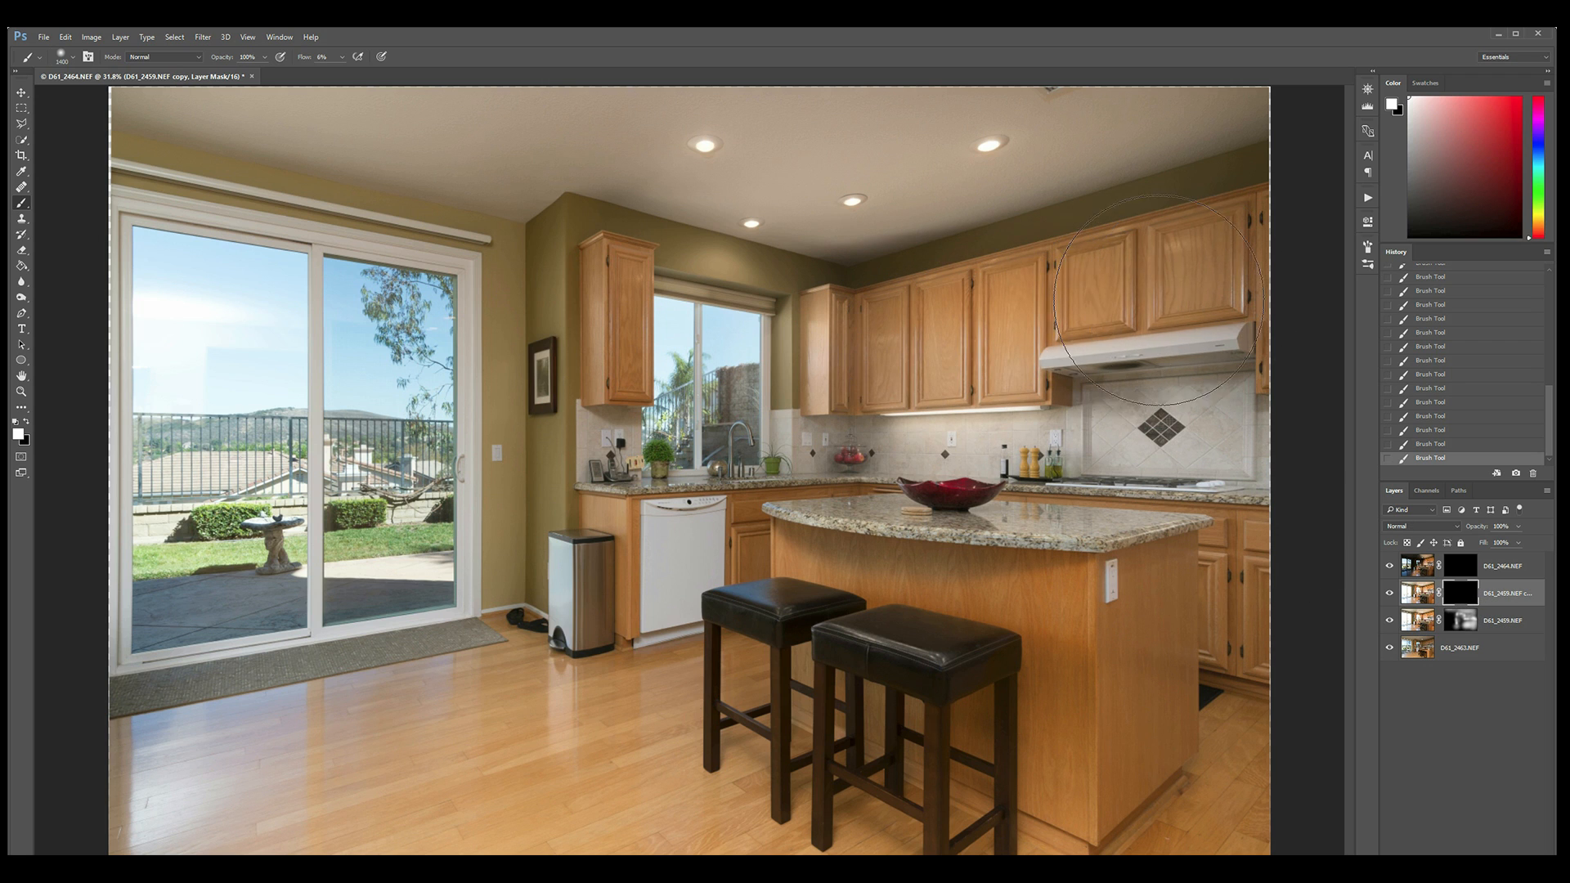
pyautogui.moveTo(1162, 296)
pyautogui.mouseDown()
pyautogui.moveTo(981, 351)
pyautogui.moveTo(996, 351)
pyautogui.mouseUp()
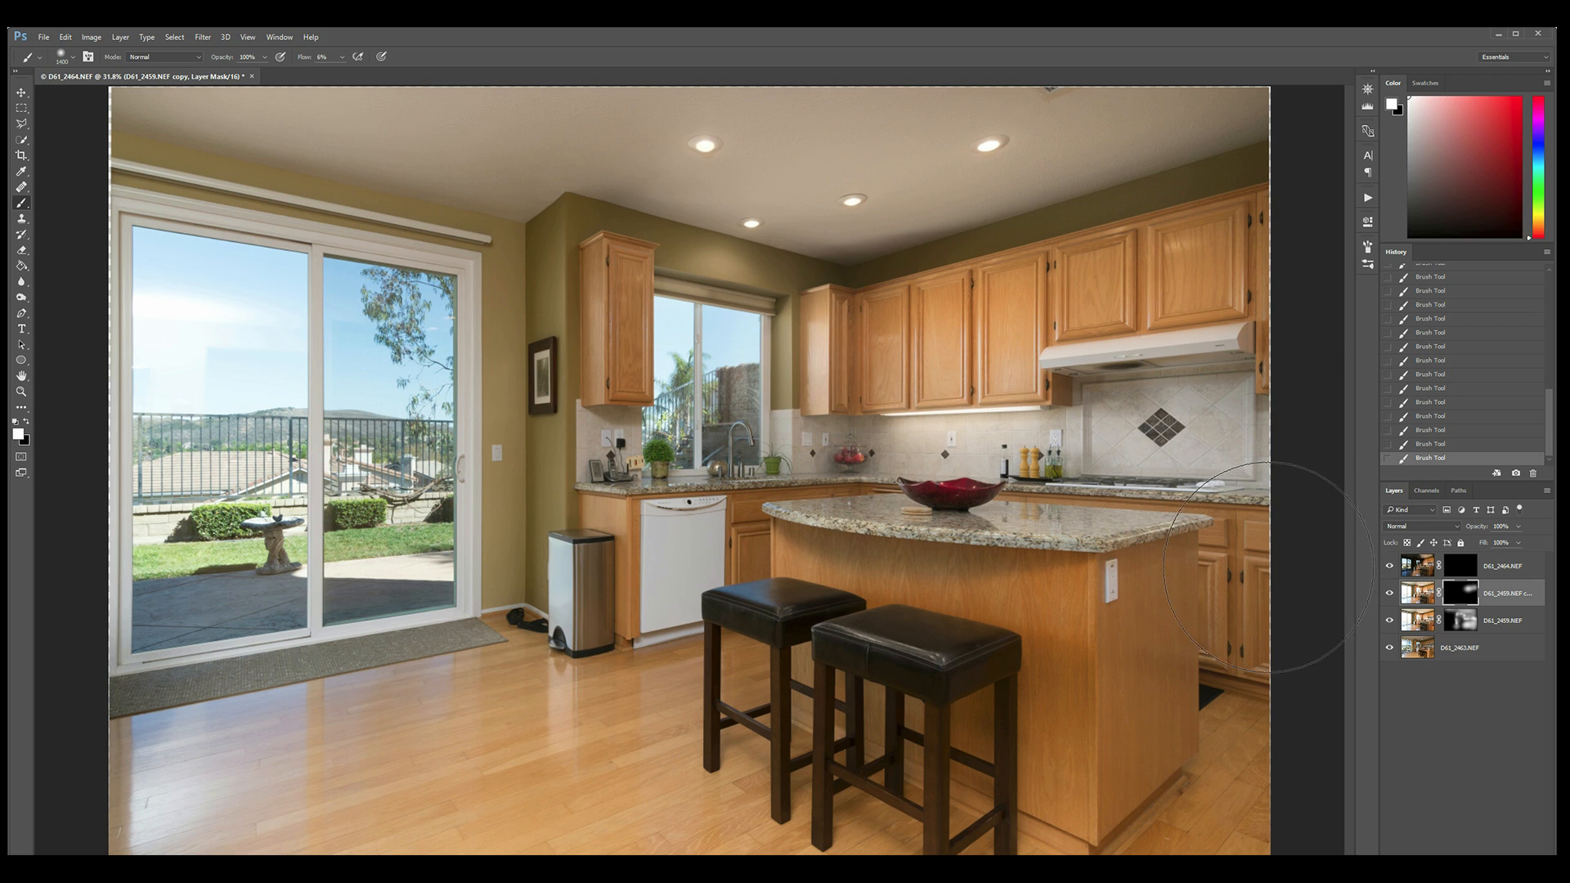
pyautogui.click(1388, 593)
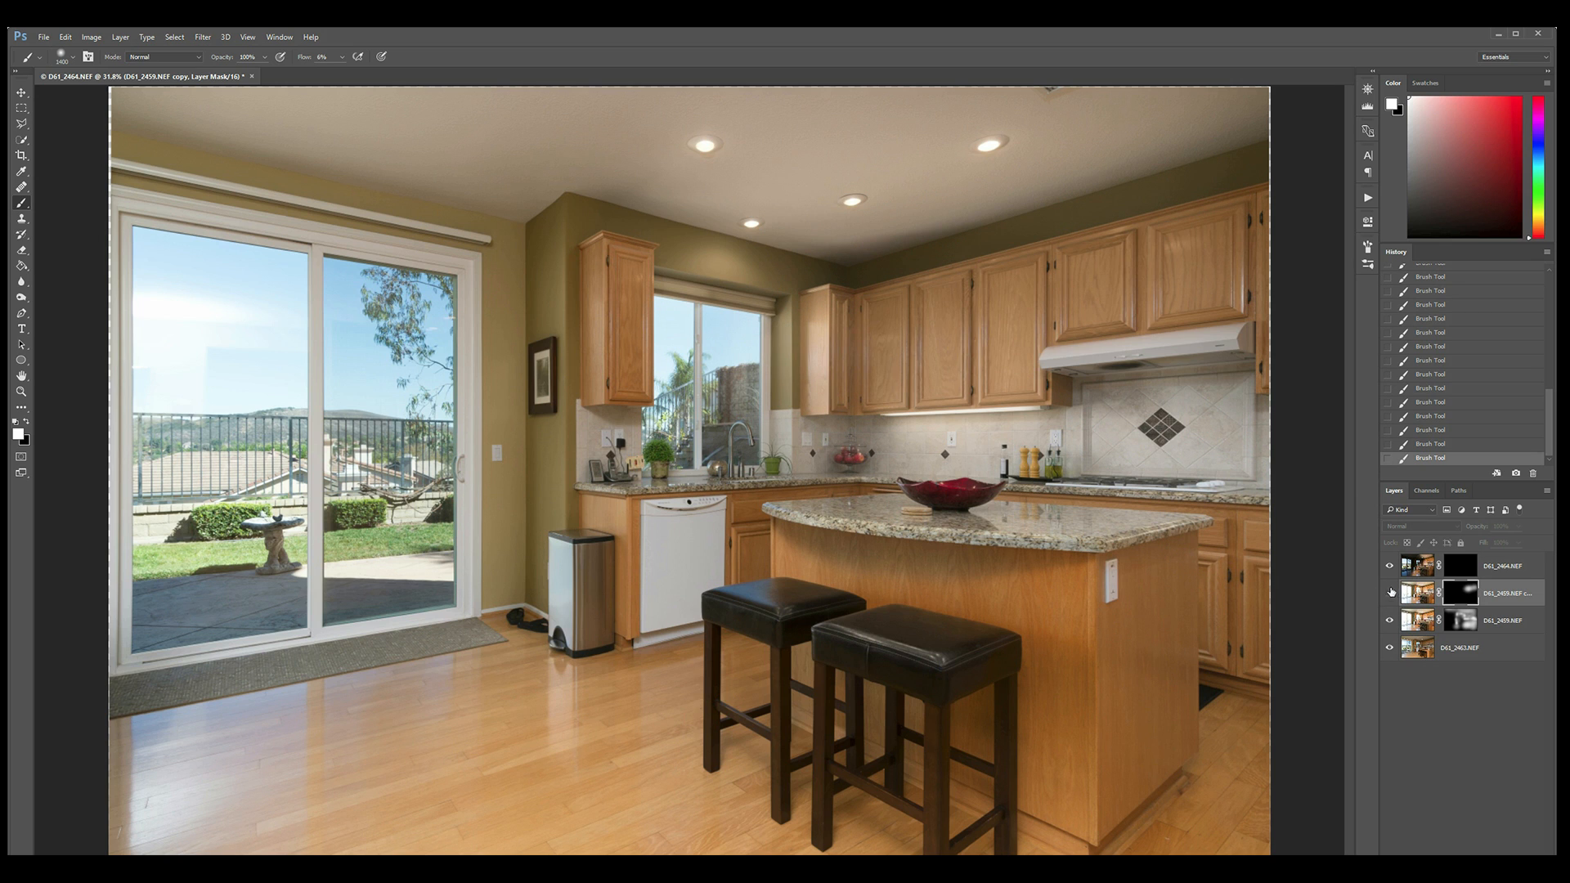
pyautogui.click(1389, 593)
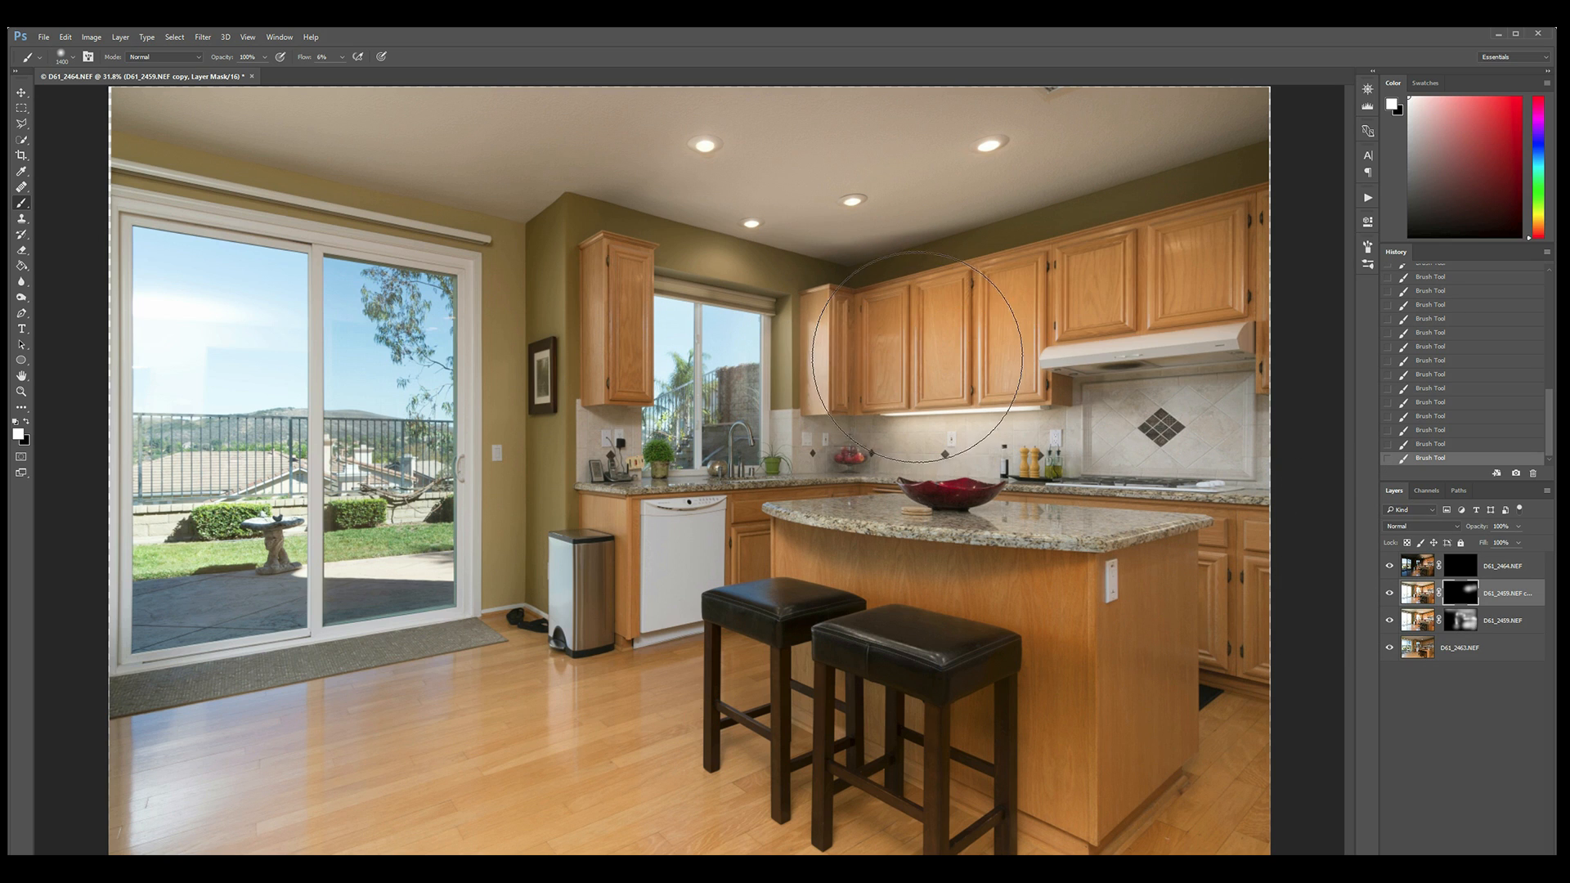
# Resume painting on the D61_2459.NEF Luminosity layer's mask to brighten more of the room.
pyautogui.click(1462, 621)
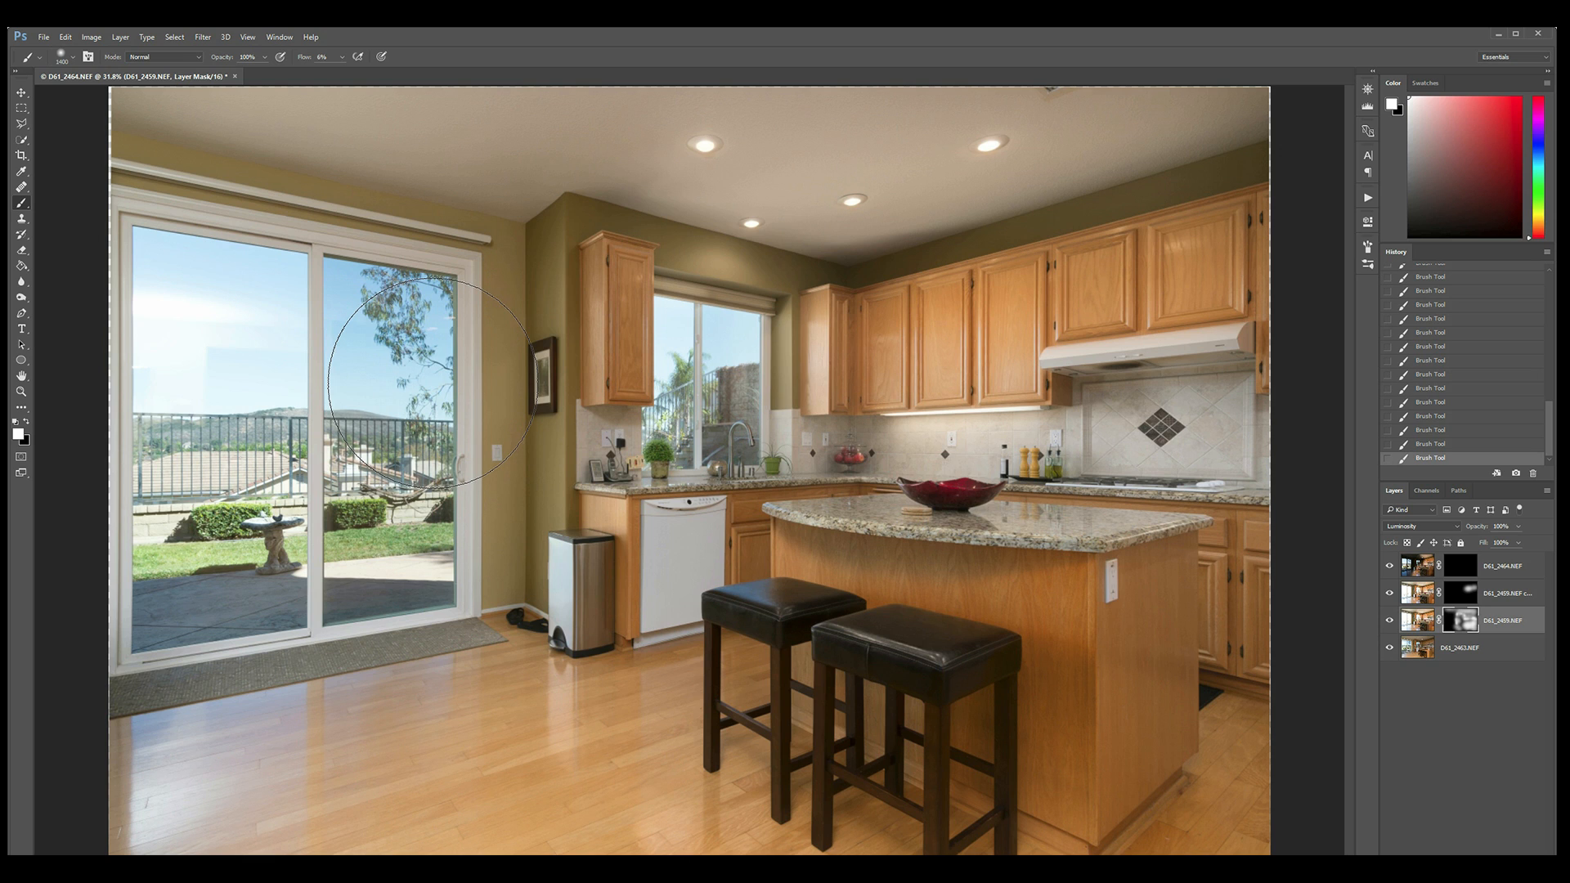
# Paint white with a smaller brush on the D61_2464.NEF mask over the sky glare in the sliding door, undoing the stroke that spills onto the frame.
pyautogui.click(1461, 566)
pyautogui.press('z')
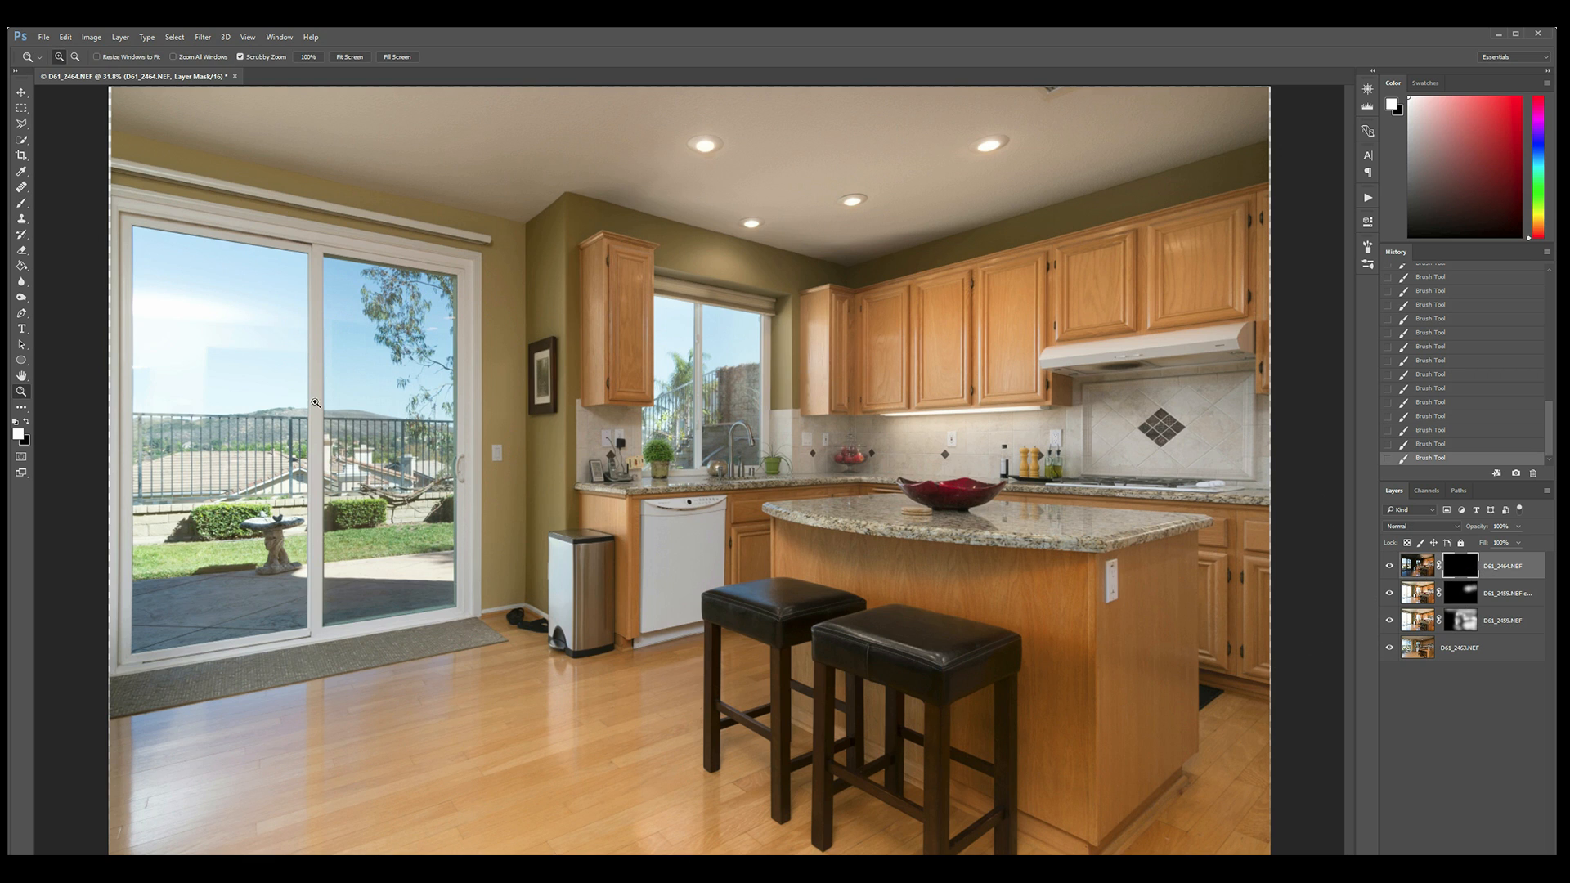
pyautogui.moveTo(160, 351); pyautogui.dragTo(291, 412)
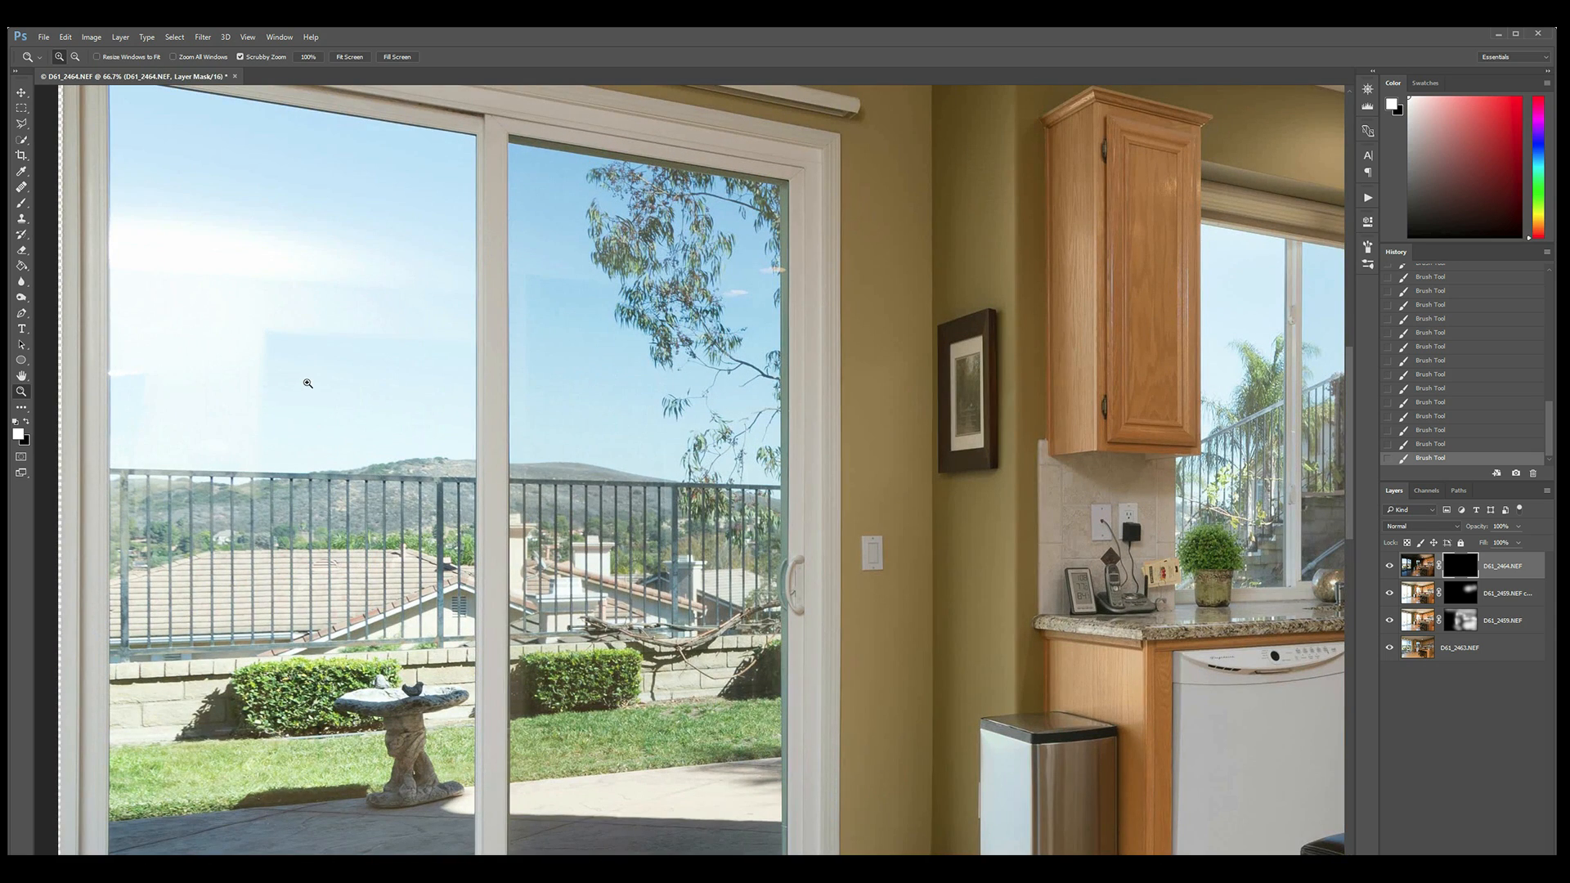
pyautogui.moveTo(250, 355); pyautogui.dragTo(529, 467)
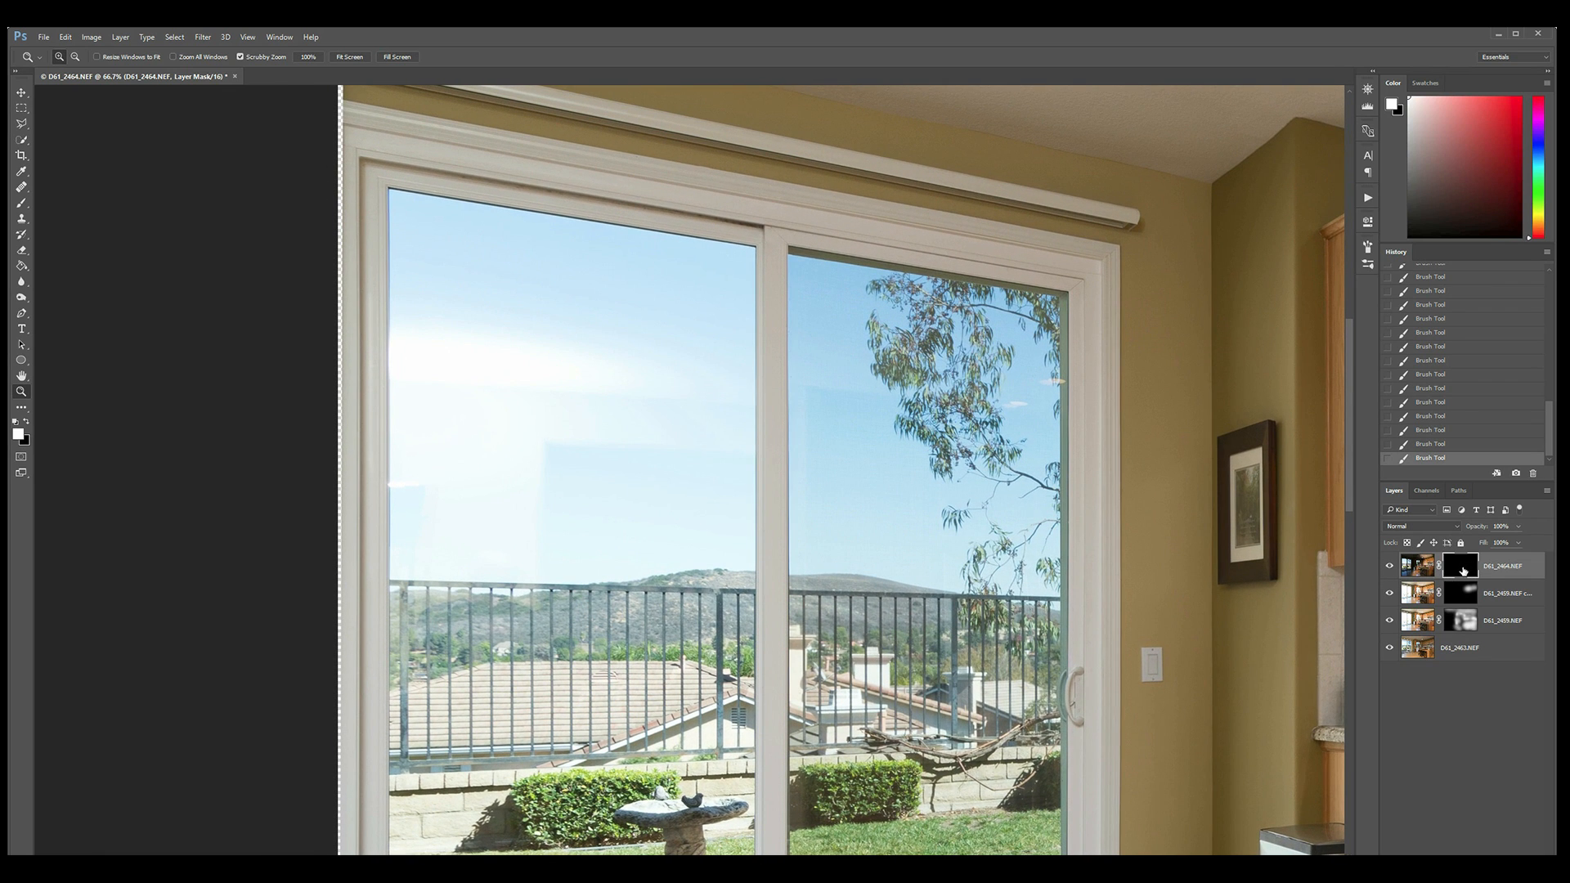
pyautogui.press('b')
pyautogui.press('[')
pyautogui.press('[')
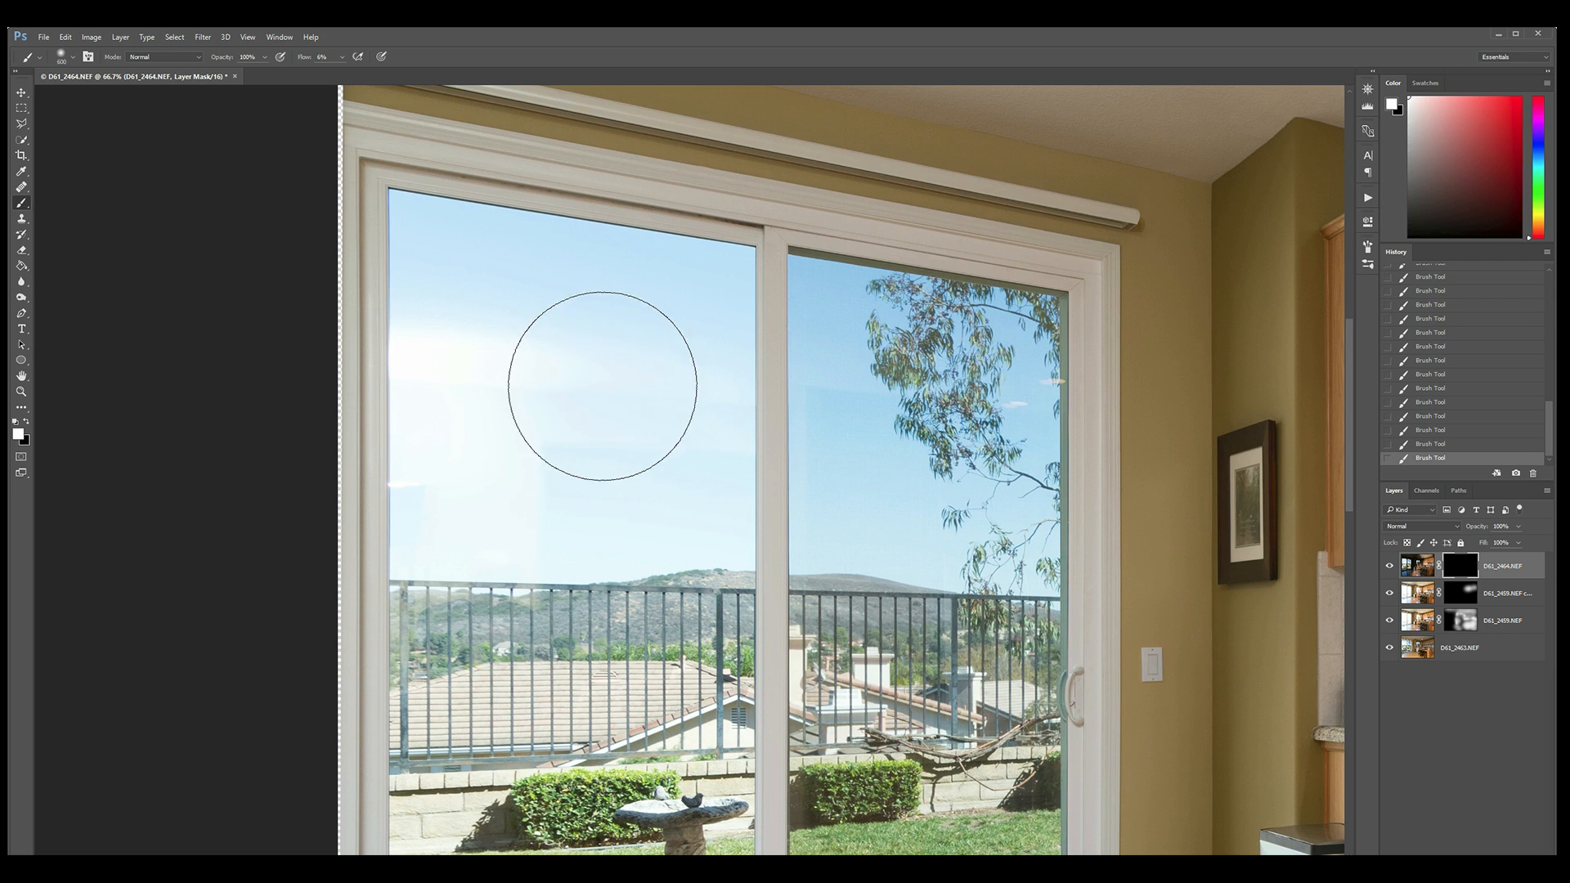
pyautogui.moveTo(640, 401)
pyautogui.mouseDown()
pyautogui.moveTo(508, 434)
pyautogui.moveTo(532, 414)
pyautogui.moveTo(385, 368)
pyautogui.moveTo(354, 410)
pyautogui.moveTo(393, 393)
pyautogui.moveTo(365, 431)
pyautogui.mouseUp()
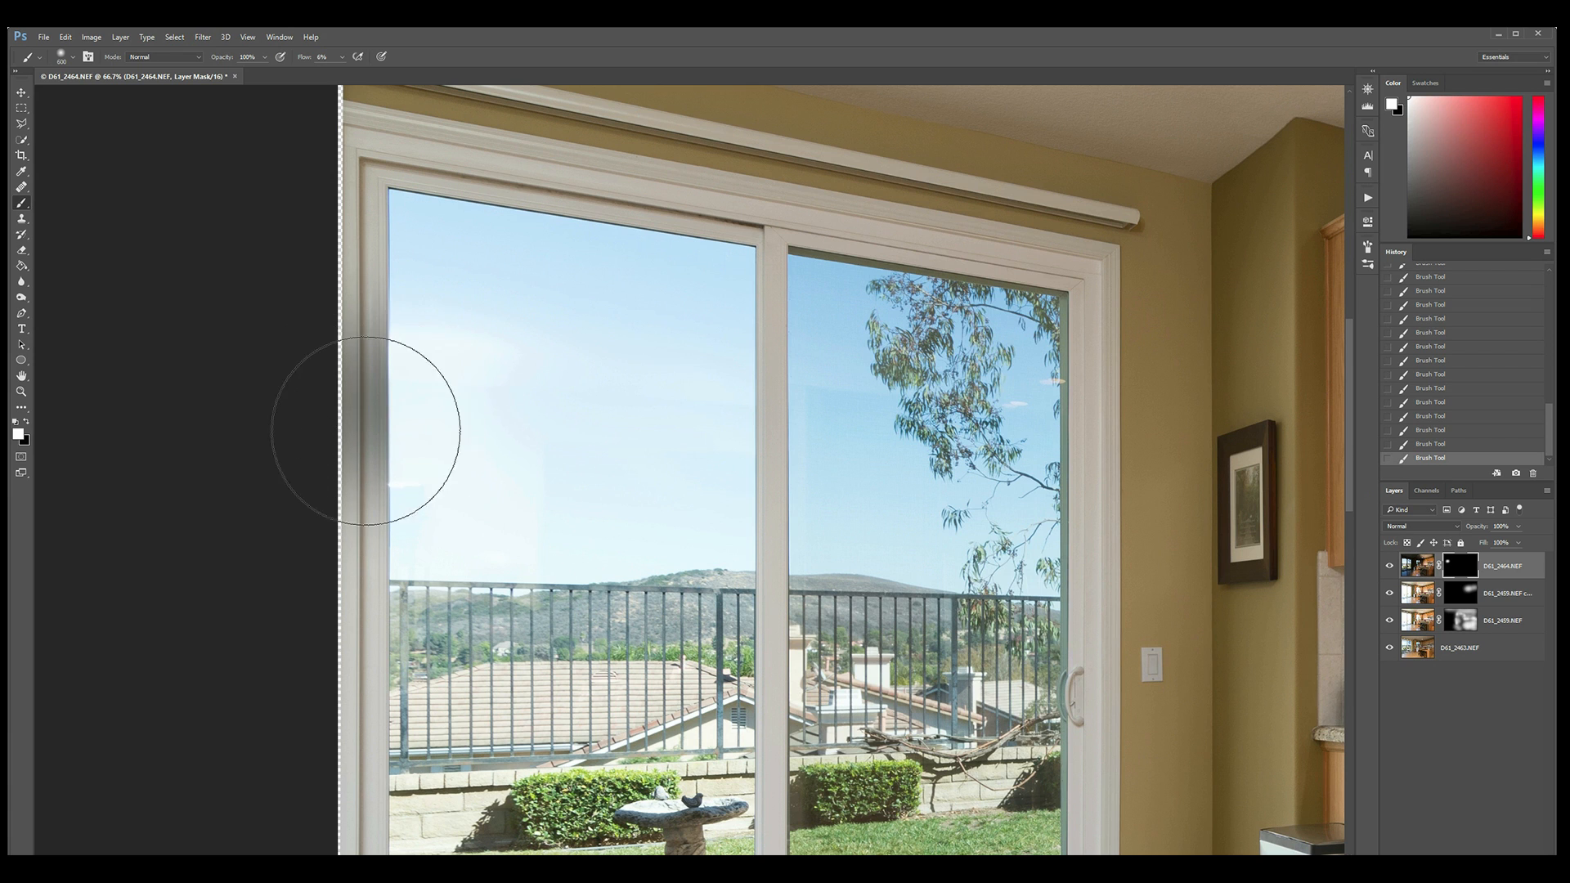
pyautogui.hotkey('ctrl', 'z')
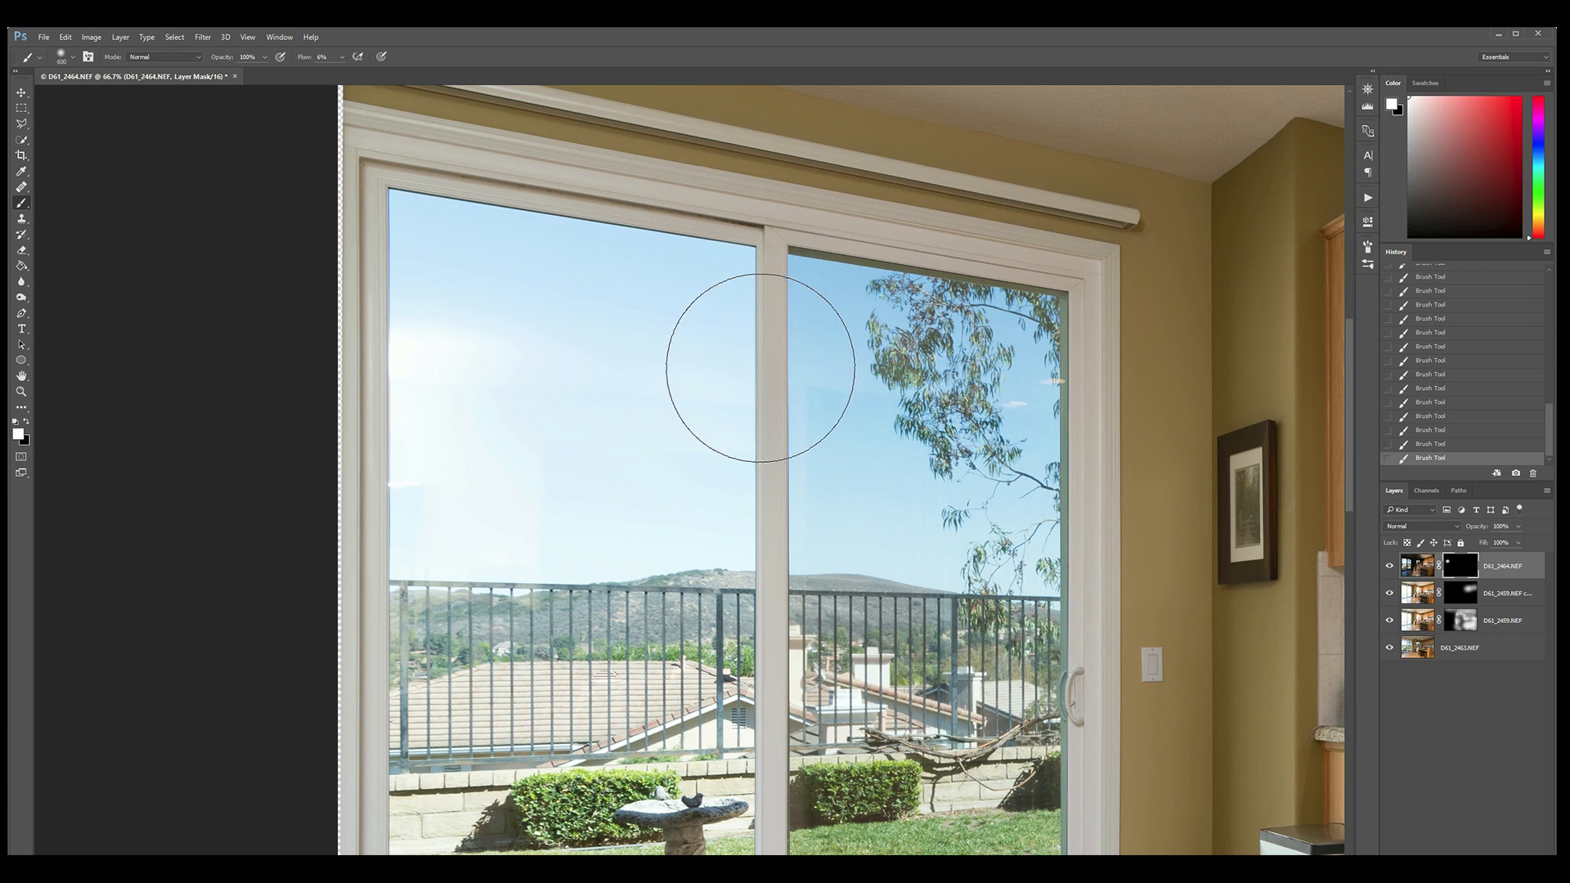
# Select the sky in the sliding door's left pane on the D61_2463.NEF layer with the Quick Selection tool.
pyautogui.click(23, 141)
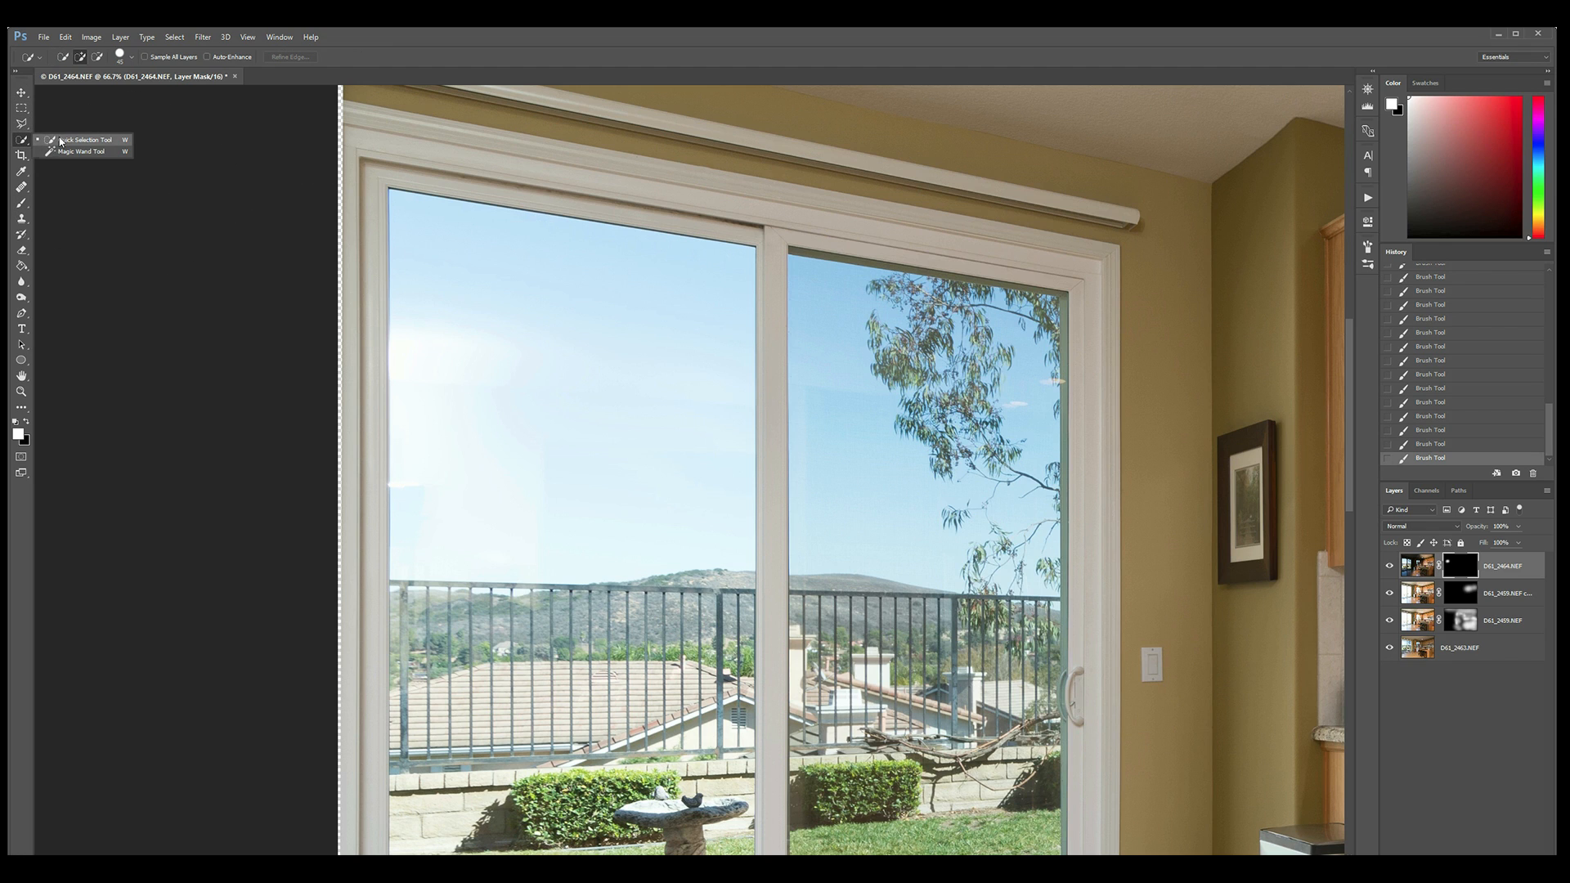
pyautogui.click(61, 141)
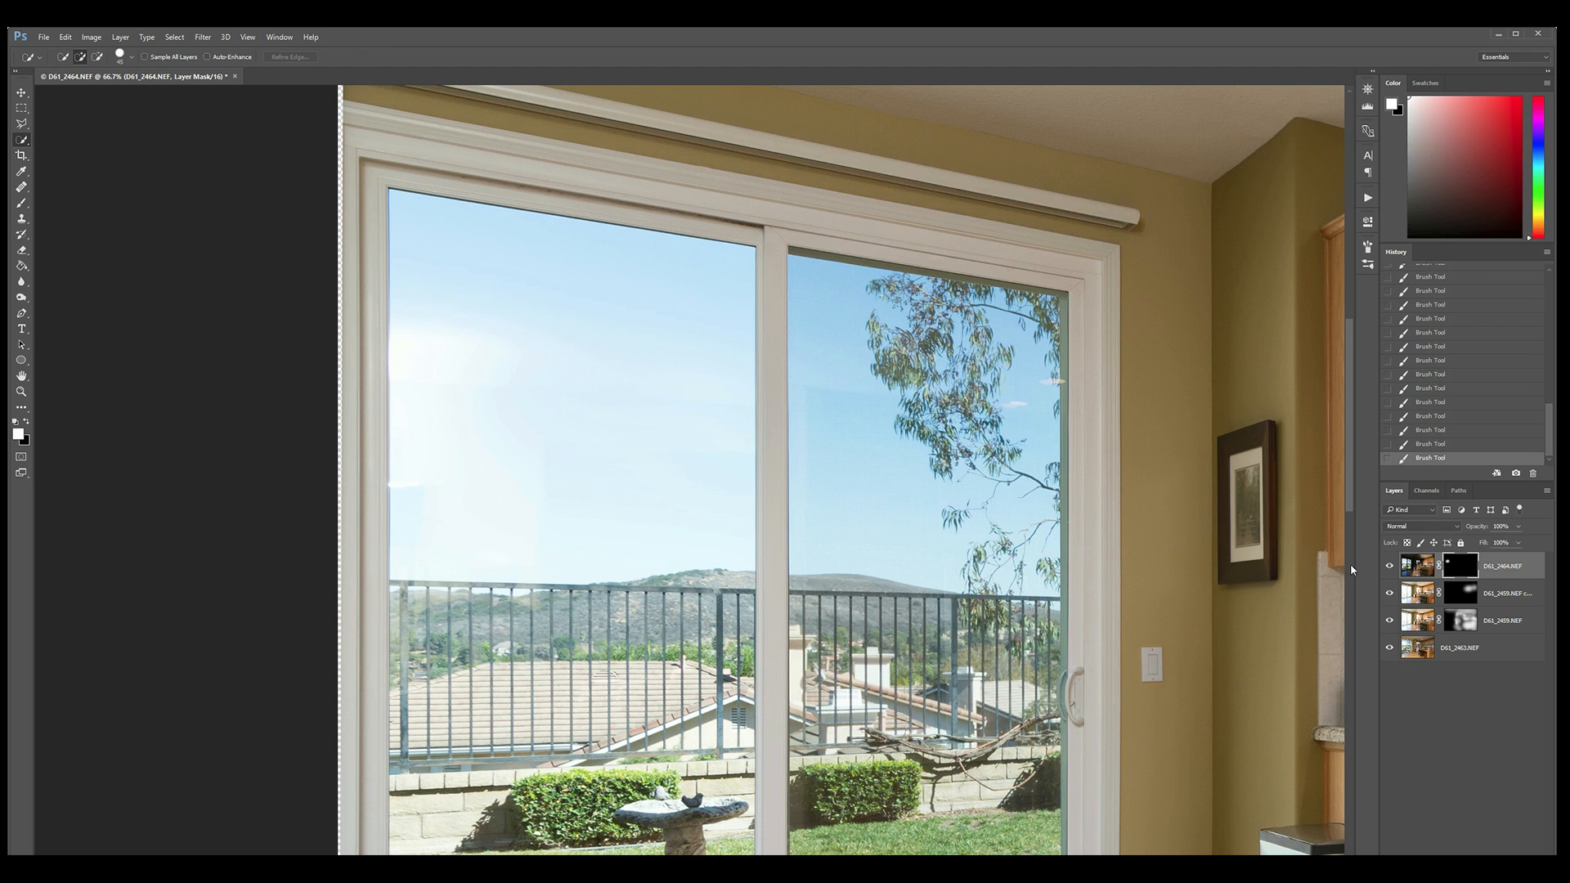
pyautogui.click(1420, 649)
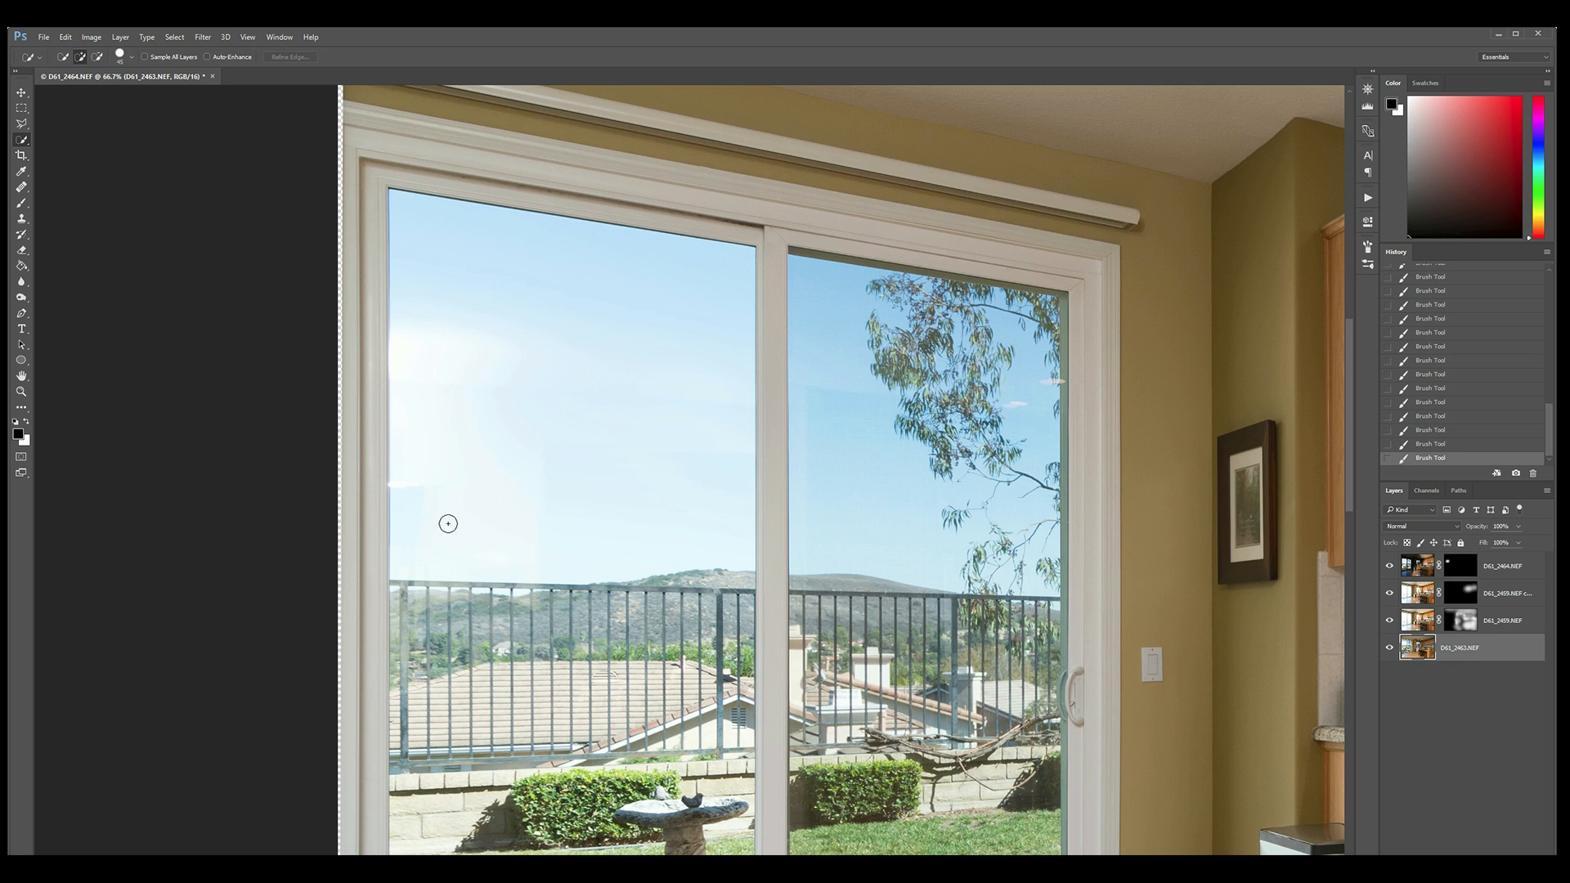
pyautogui.moveTo(423, 523)
pyautogui.mouseDown()
pyautogui.moveTo(445, 417)
pyautogui.moveTo(602, 431)
pyautogui.moveTo(680, 400)
pyautogui.moveTo(455, 481)
pyautogui.mouseUp()
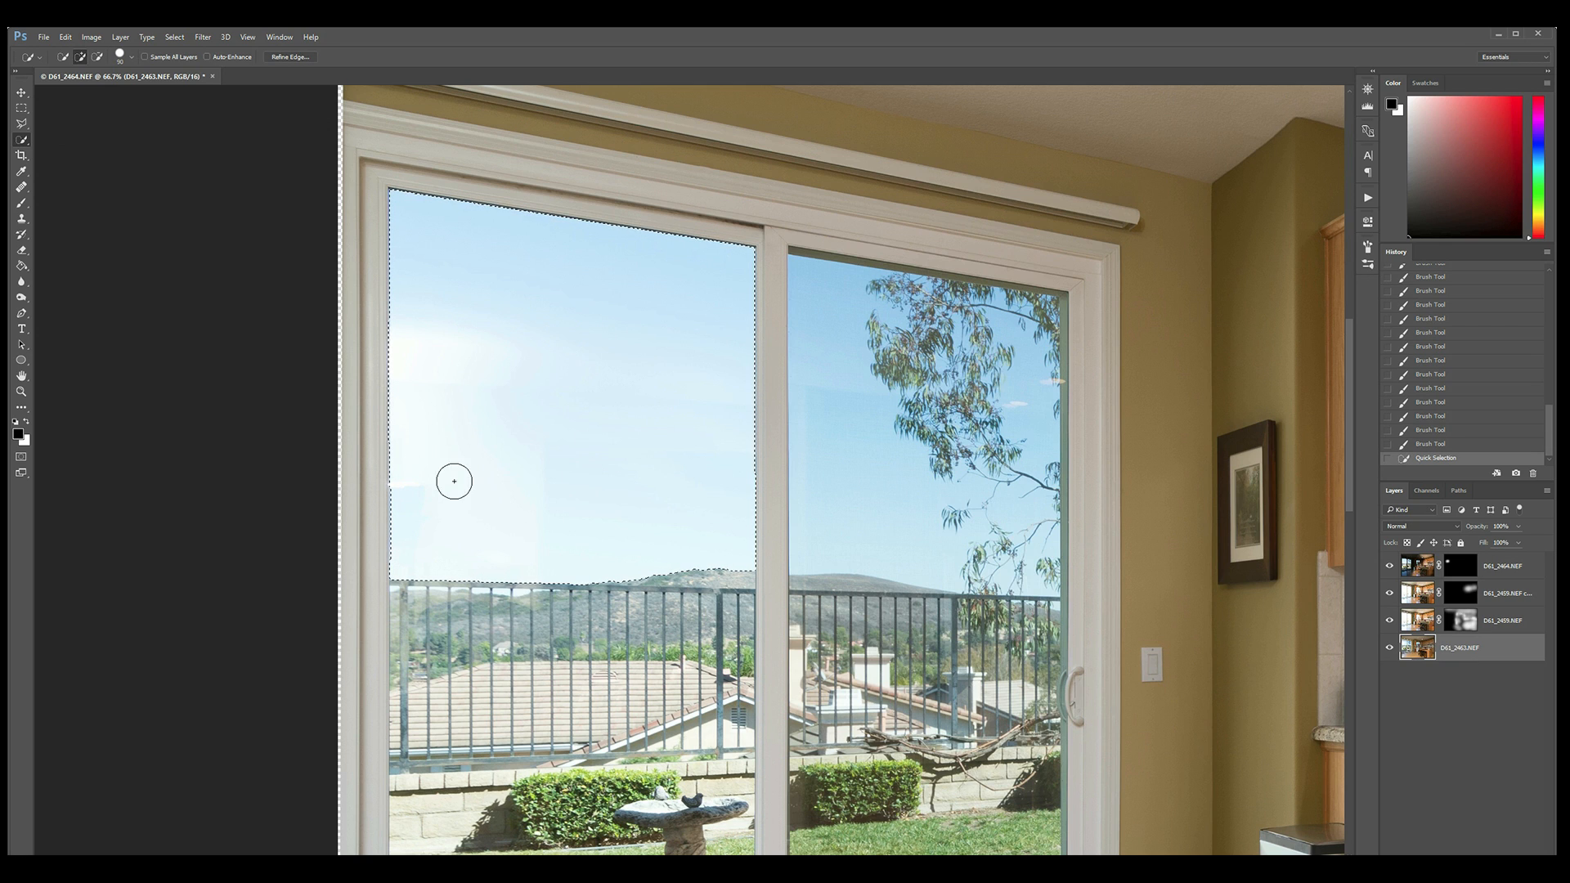
# Clear the selected sky area to white on the D61_2464.NEF layer's mask with a black foreground, and deselect.
pyautogui.click(1463, 574)
pyautogui.press('x')
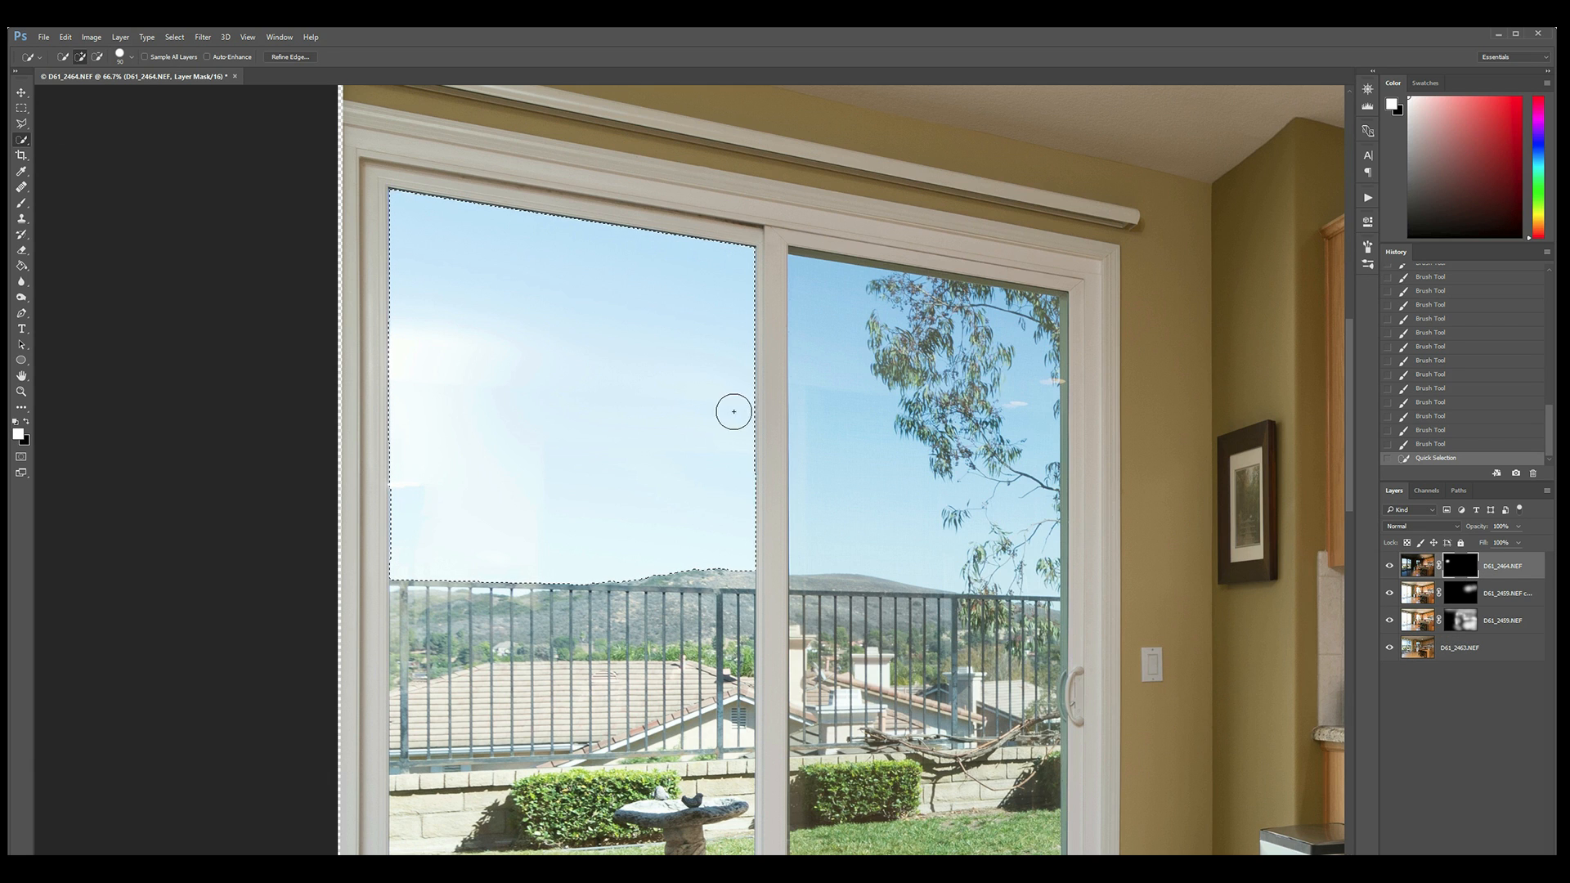
pyautogui.press('x')
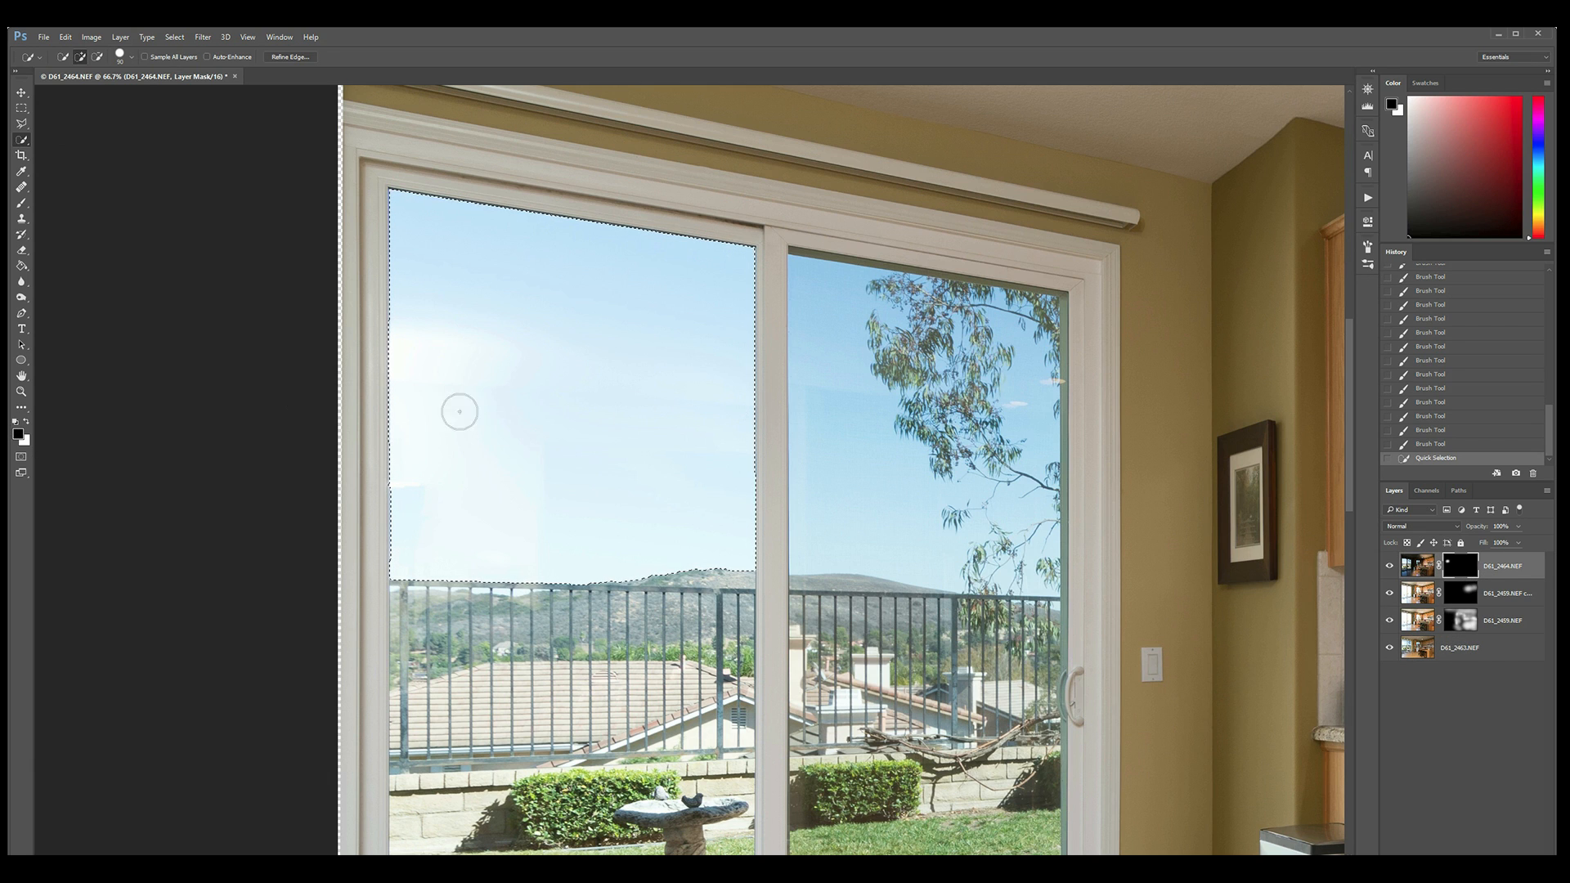
pyautogui.press('Delete')
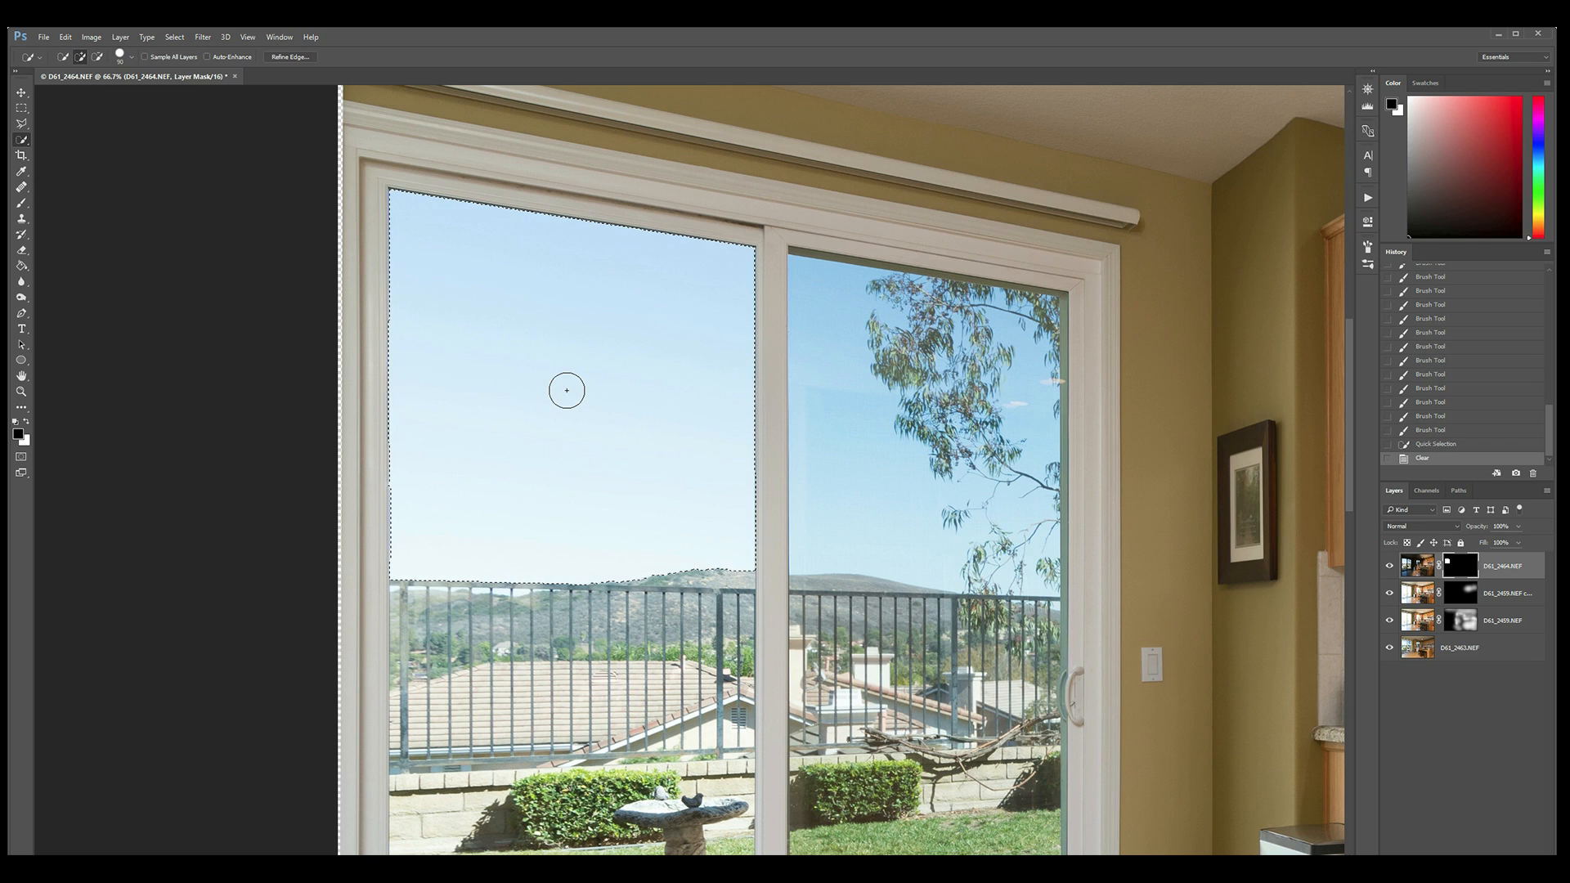
pyautogui.hotkey('ctrl', 'd')
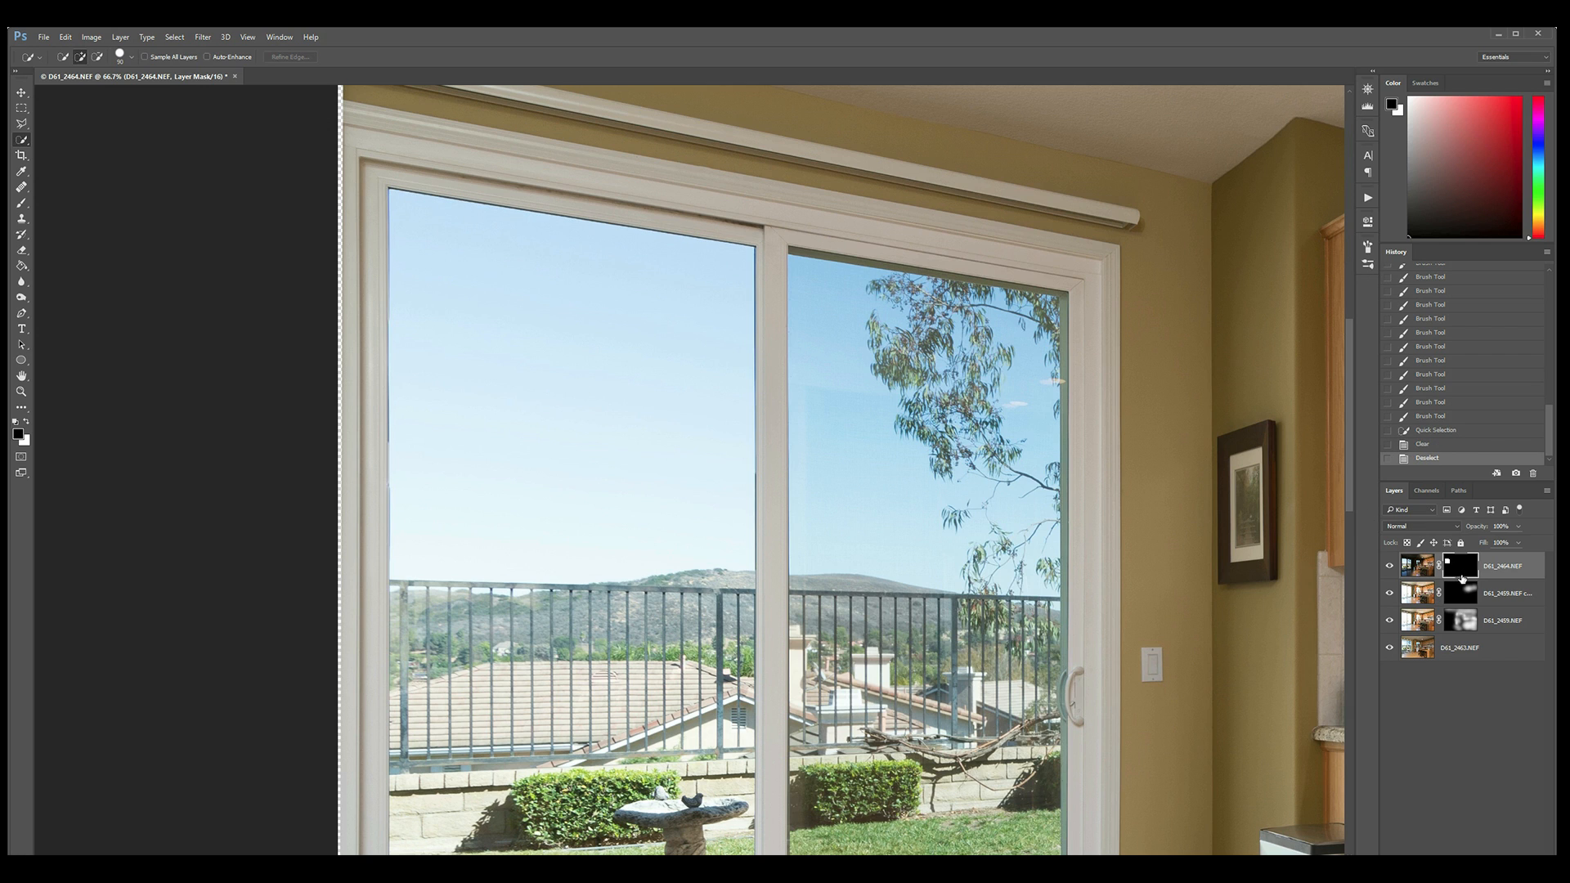
# Paint white with a medium soft brush on the D61_2464.NEF mask over the sky in the sliding door's right pane.
pyautogui.press('x')
pyautogui.press(']')
pyautogui.press(']')
pyautogui.press(']')
pyautogui.press(']')
pyautogui.press('ctrl')
pyautogui.press('b')
pyautogui.press('[')
pyautogui.press('[')
pyautogui.press('[')
pyautogui.press('[')
pyautogui.press('[')
pyautogui.press('[')
pyautogui.press('[')
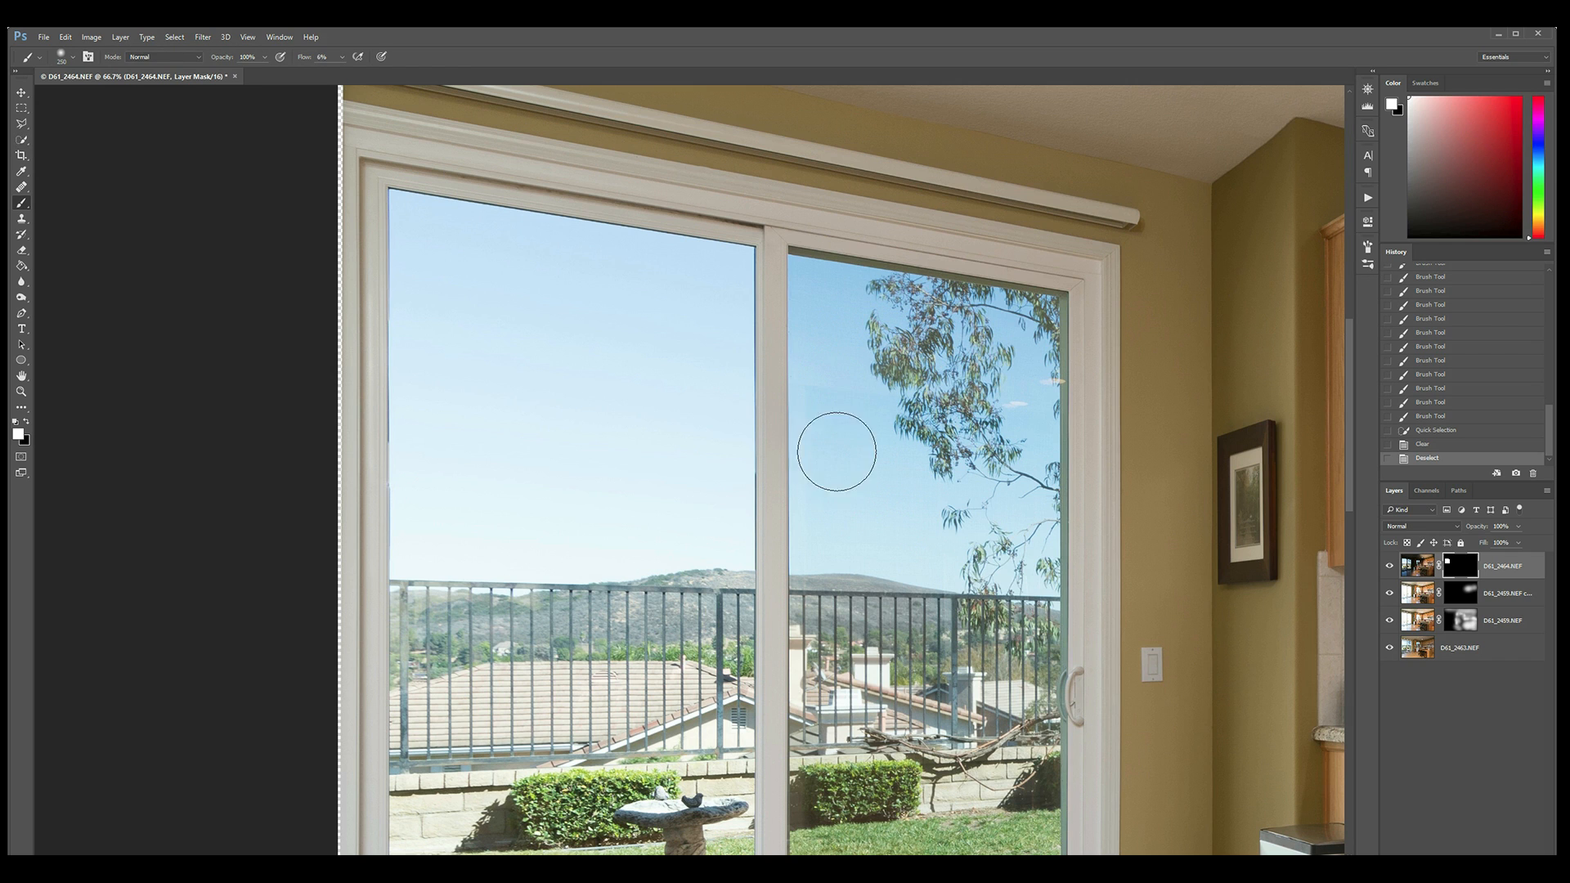
pyautogui.moveTo(995, 416)
pyautogui.mouseDown()
pyautogui.moveTo(854, 519)
pyautogui.moveTo(858, 432)
pyautogui.moveTo(836, 429)
pyautogui.moveTo(837, 381)
pyautogui.moveTo(835, 396)
pyautogui.moveTo(917, 395)
pyautogui.moveTo(909, 439)
pyautogui.mouseUp()
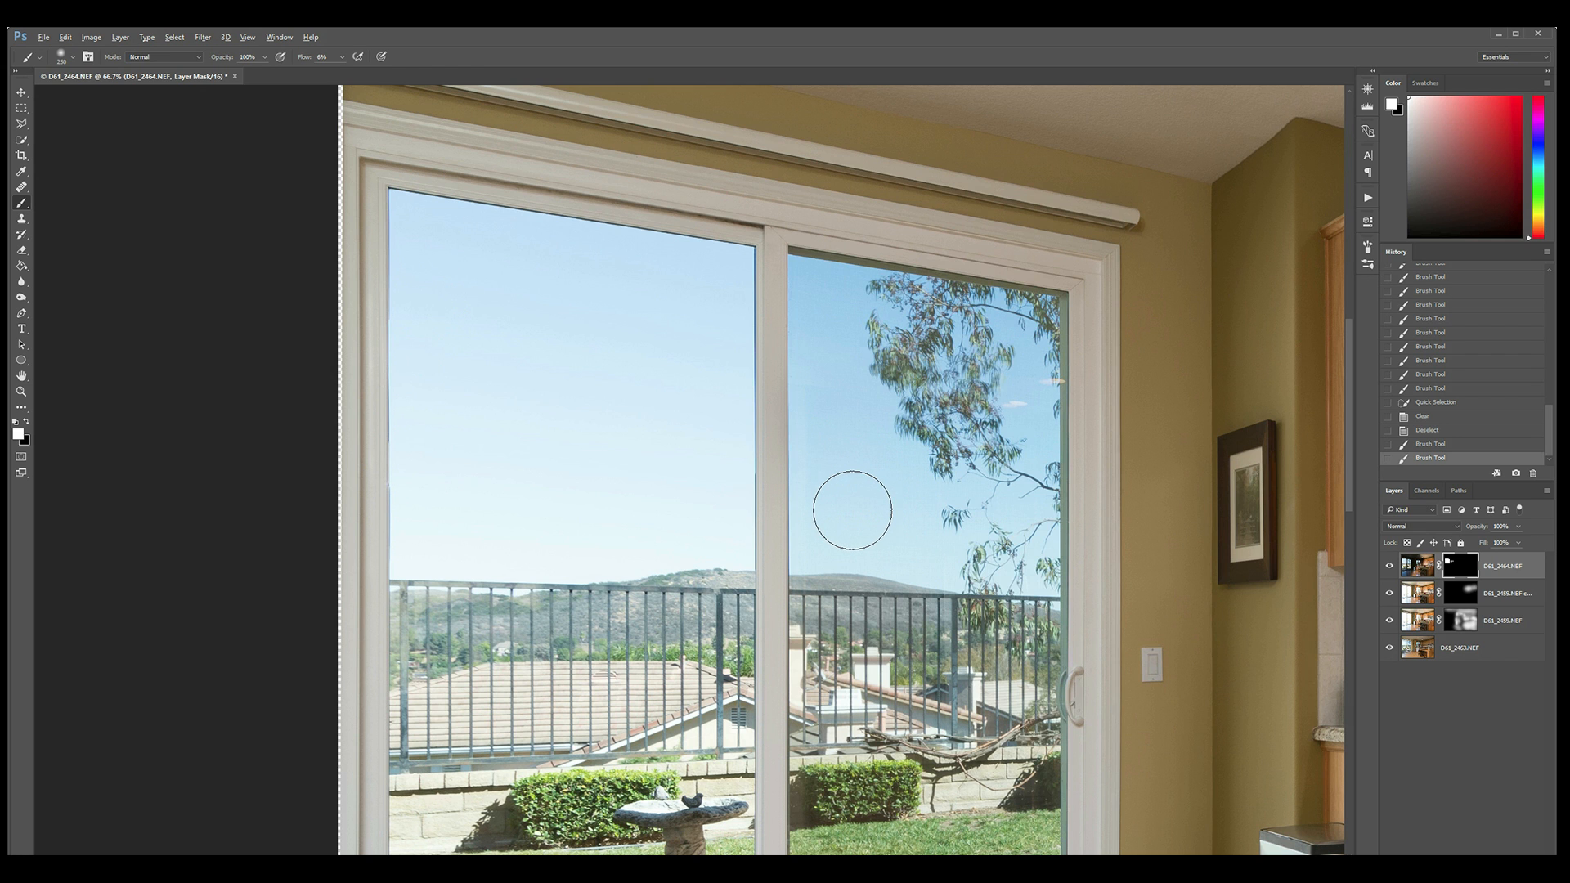
# Compare the whole blended image with the D61_2463.NEF base exposure shown alone, and restore all layers.
pyautogui.hotkey('alt', 'v')
pyautogui.press('f')
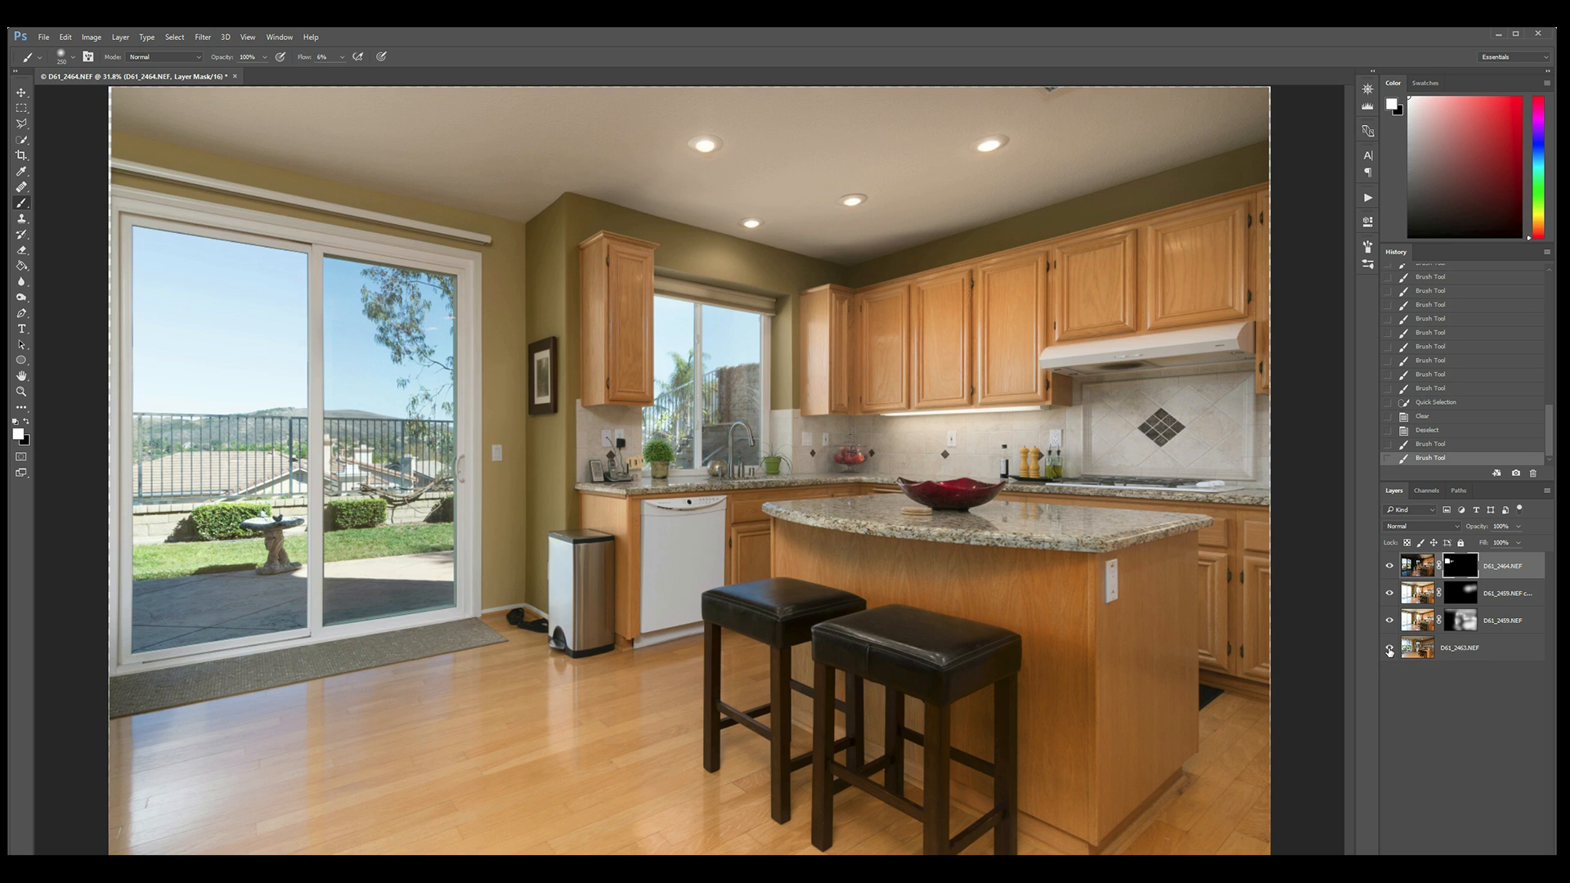
pyautogui.keyDown('alt'); pyautogui.click(1389, 648); pyautogui.keyUp('alt')
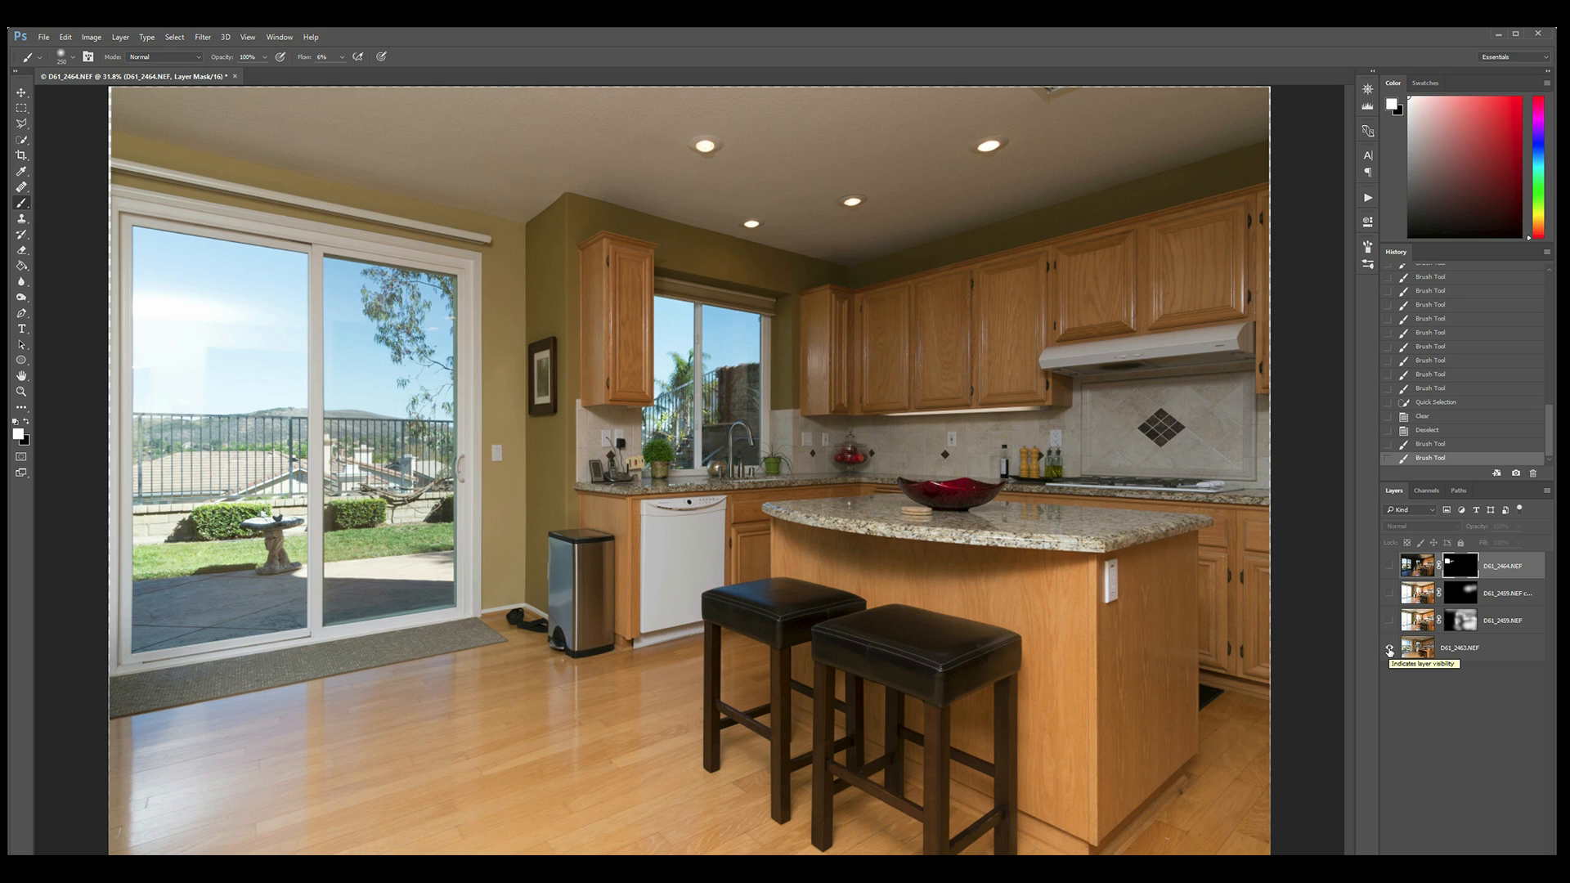
pyautogui.keyDown('alt'); pyautogui.click(1389, 648); pyautogui.keyUp('alt')
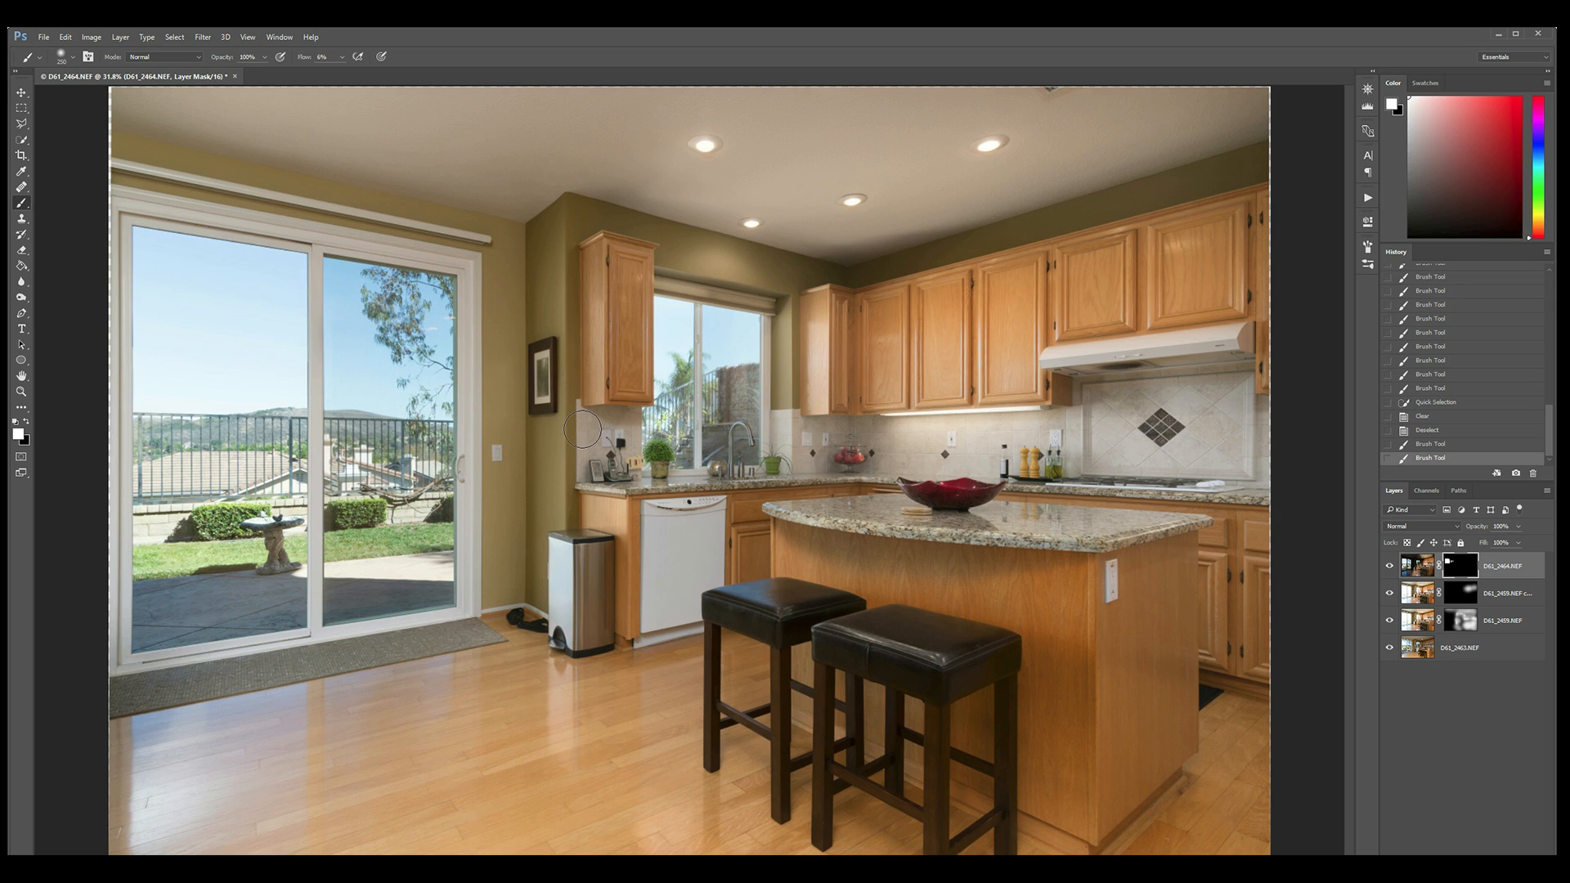
# Paint white with an enlarged brush on the D61_2459.NEF Luminosity layer's mask over the dark wall corner beside the left upper cabinet.
pyautogui.click(1472, 621)
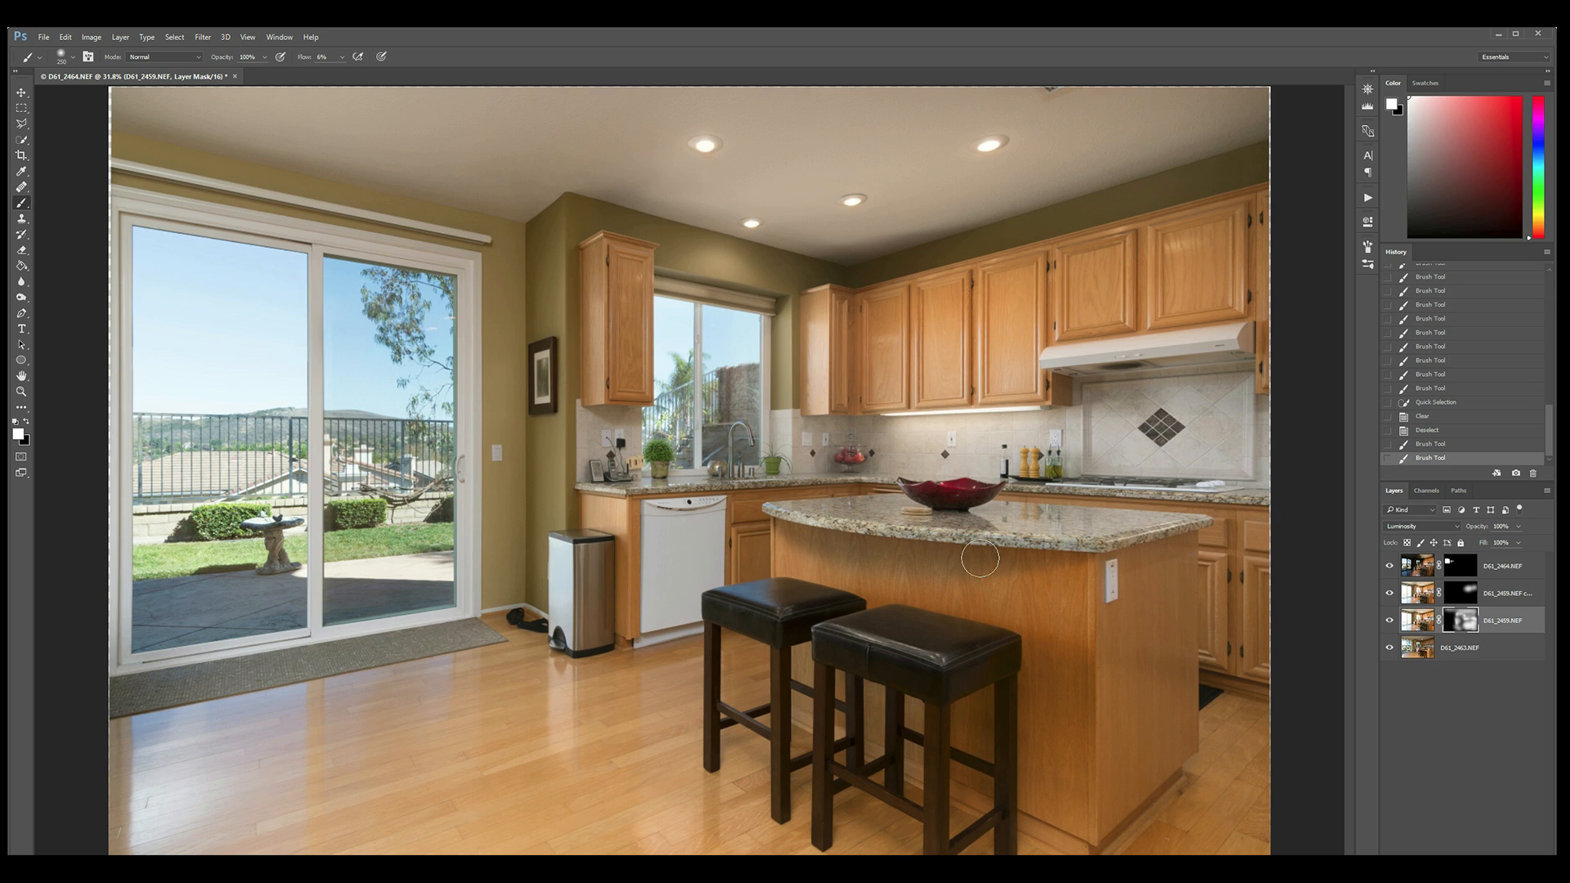
pyautogui.press(']')
pyautogui.press(']')
pyautogui.press(']')
pyautogui.press(']')
pyautogui.press(']')
pyautogui.press(']')
pyautogui.press(']')
pyautogui.click(532, 263)
pyautogui.click(535, 252)
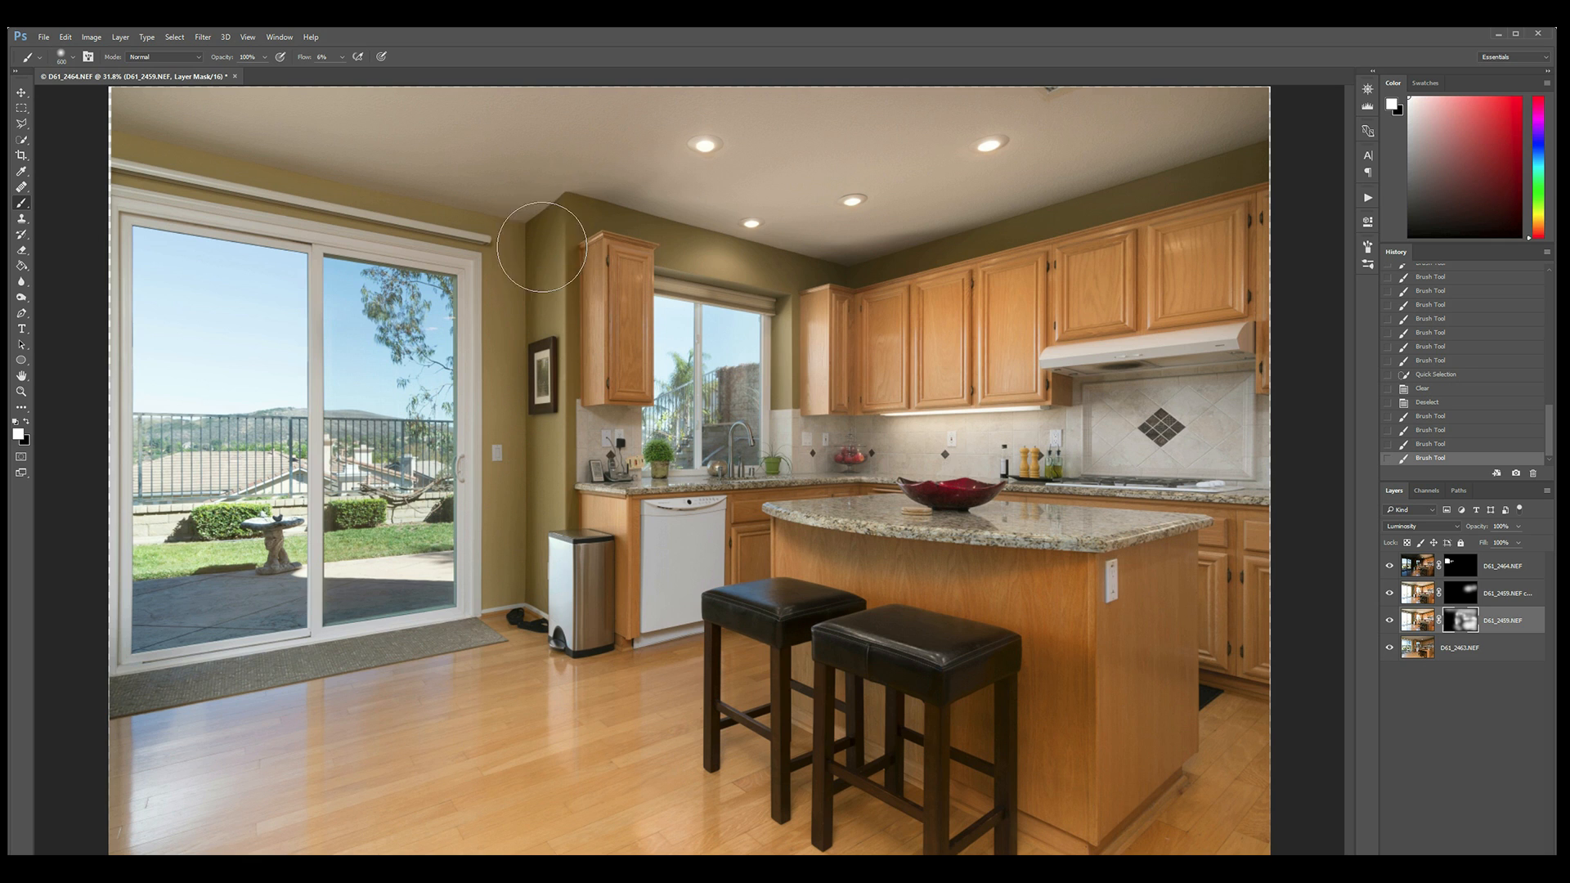
pyautogui.click(546, 261)
# Erase part of the D61_2459.NEF layer's mask over the upper cabinets with a much larger Eraser.
pyautogui.press('e')
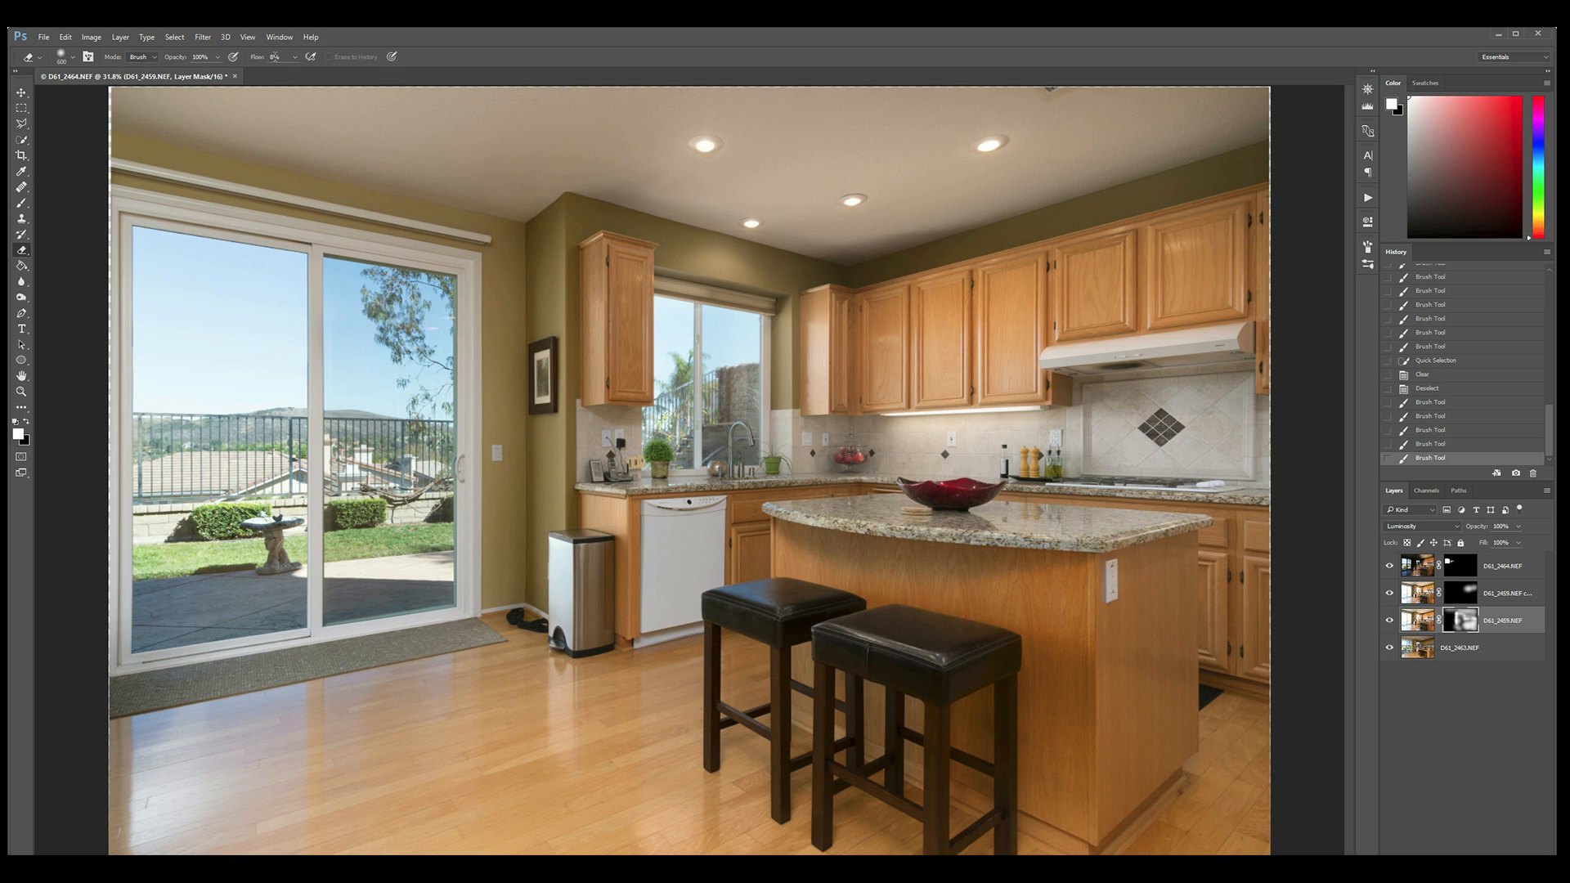
pyautogui.press(']')
pyautogui.press(']')
pyautogui.press(']')
pyautogui.press(']')
pyautogui.press(']')
pyautogui.press(']')
pyautogui.press(']')
pyautogui.press(']')
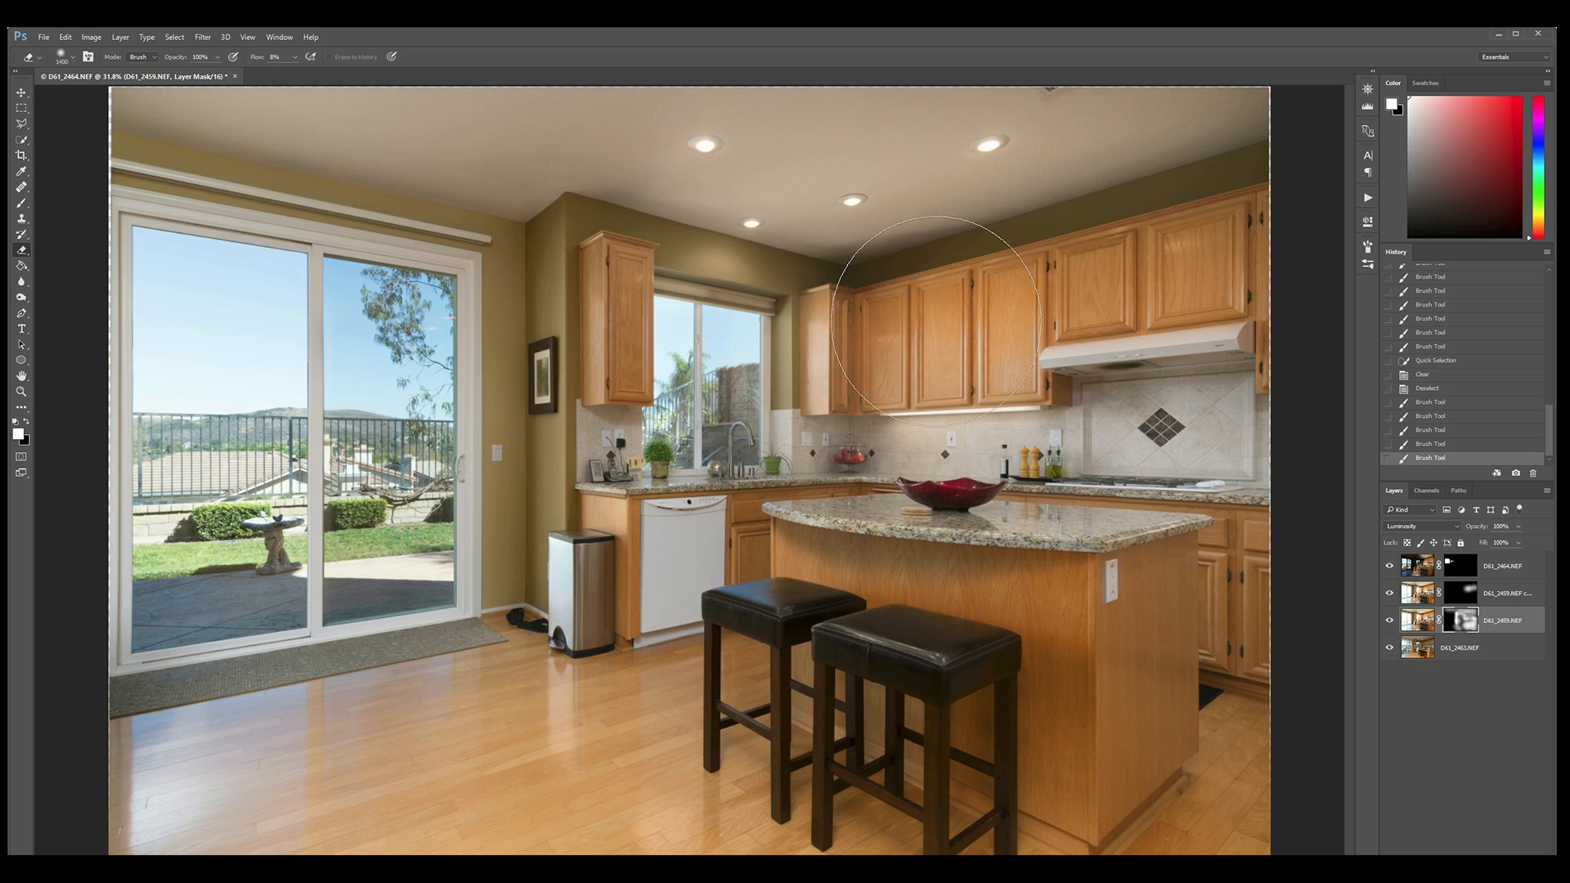
pyautogui.moveTo(1079, 307); pyautogui.dragTo(1197, 304)
# Select all four layers, flatten the image and save it.
pyautogui.click(1508, 578)
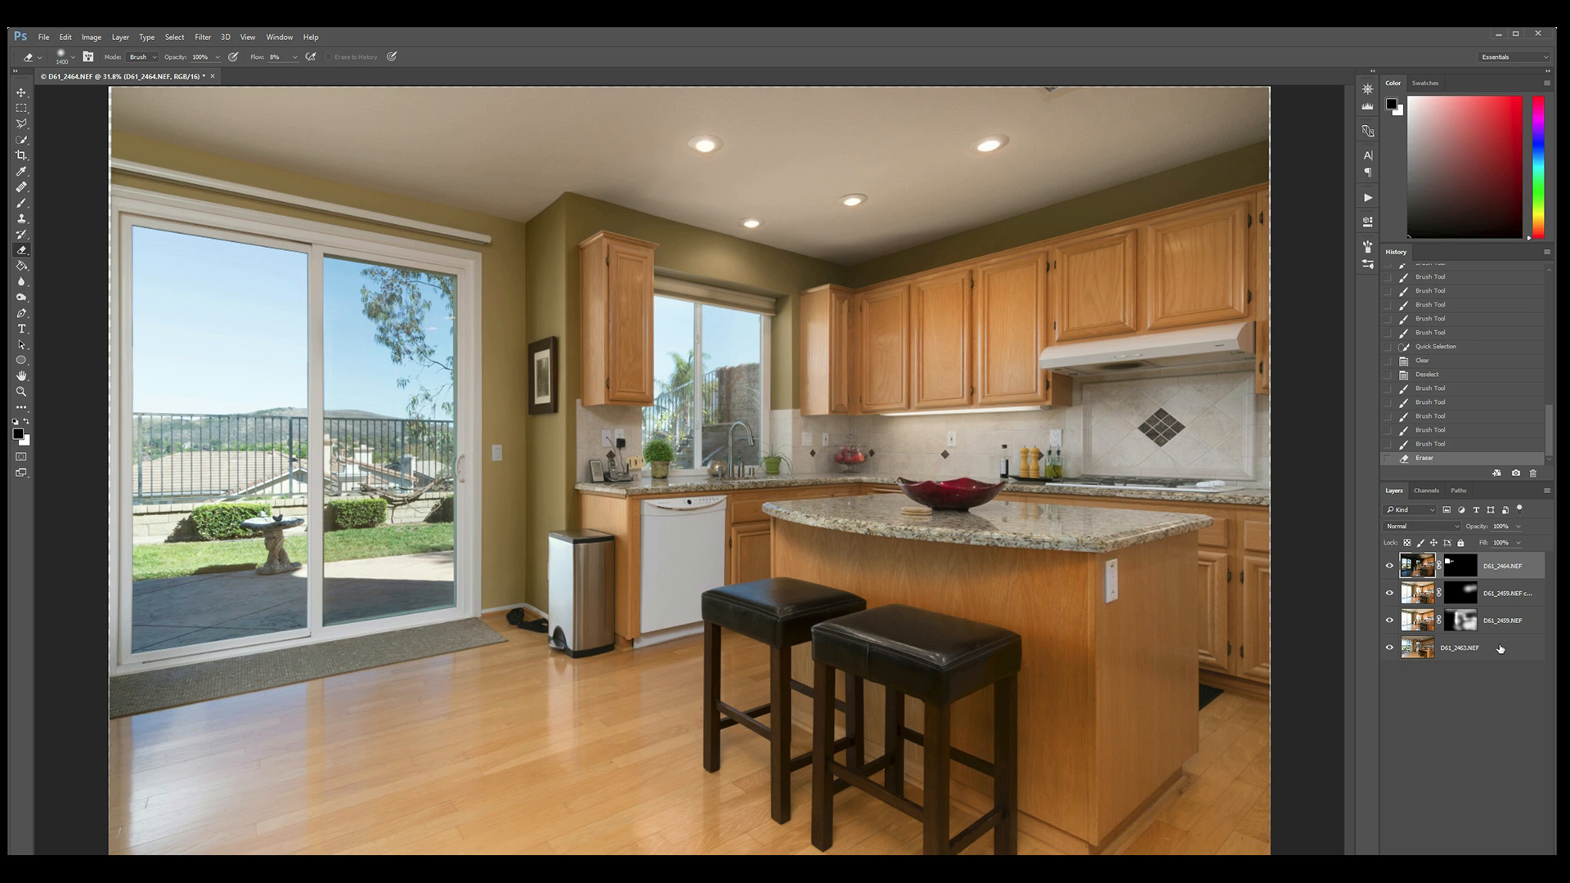
pyautogui.keyDown('shift'); pyautogui.click(1500, 648); pyautogui.keyUp('shift')
pyautogui.rightClick(1500, 648)
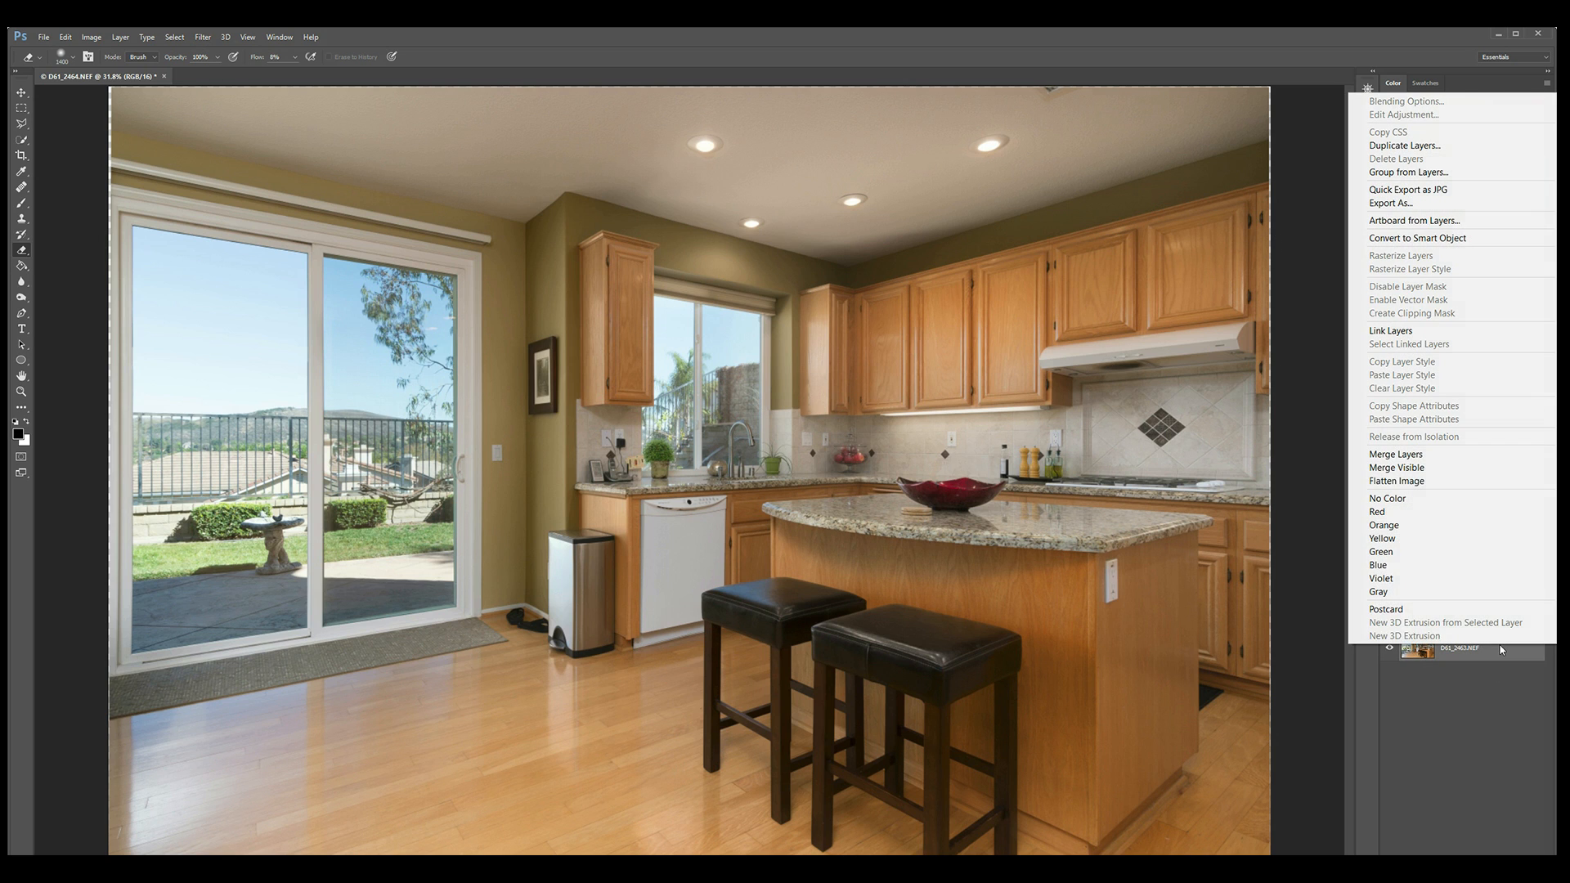
pyautogui.click(1455, 481)
pyautogui.hotkey('ctrl', 's')
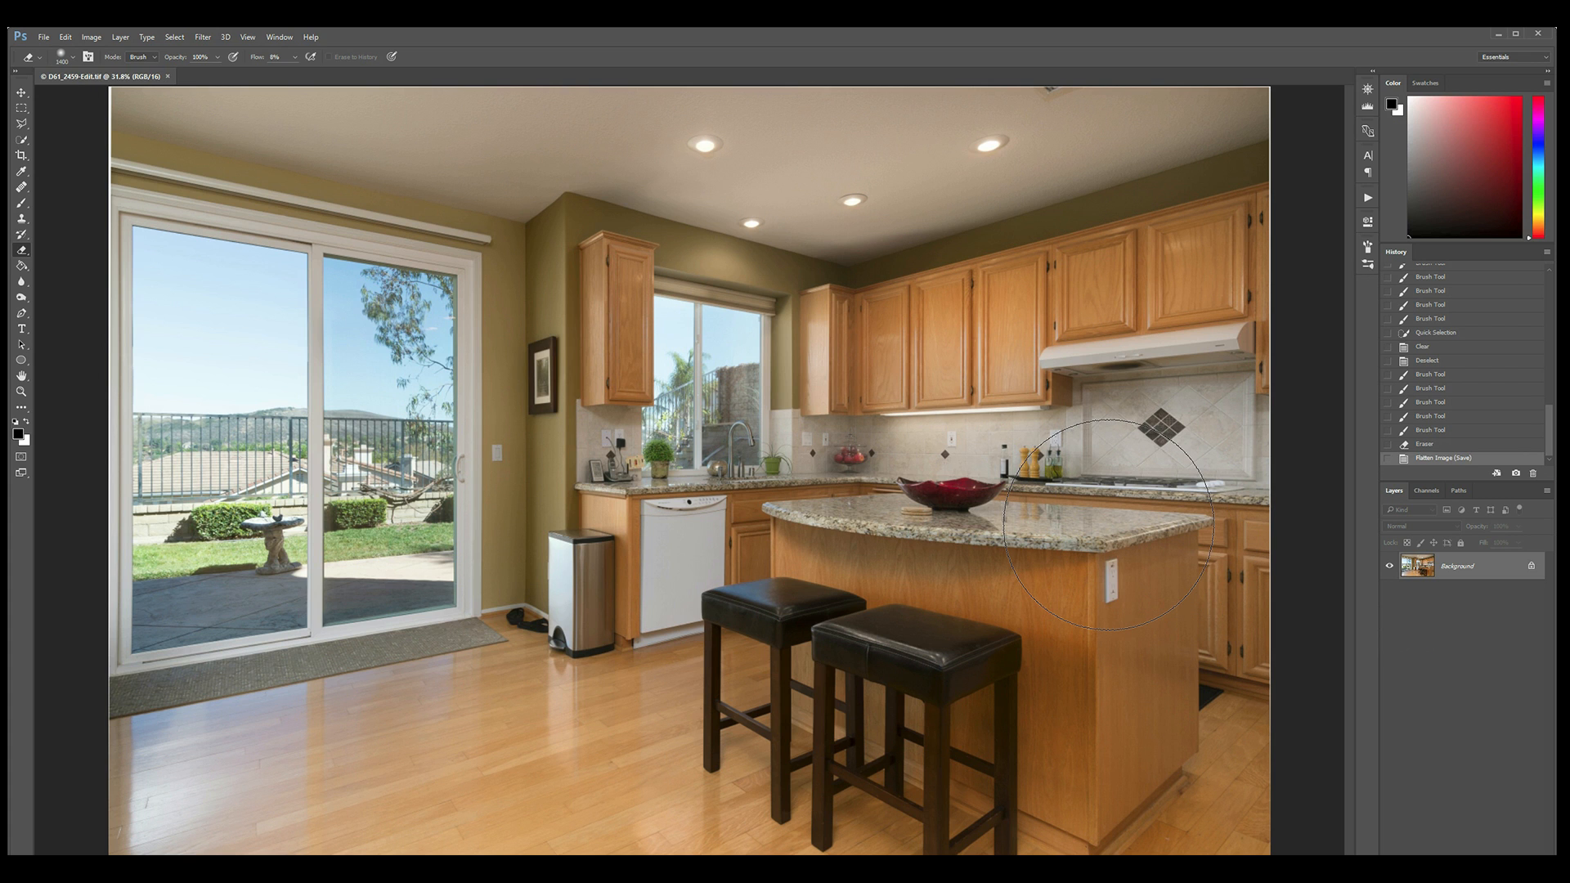
# Switch to Lightroom, leave the Adjustment Brush and apply the RE Full Bump preset to D61_2459-Edit.tif.
pyautogui.hotkey('alt', 'Tab')
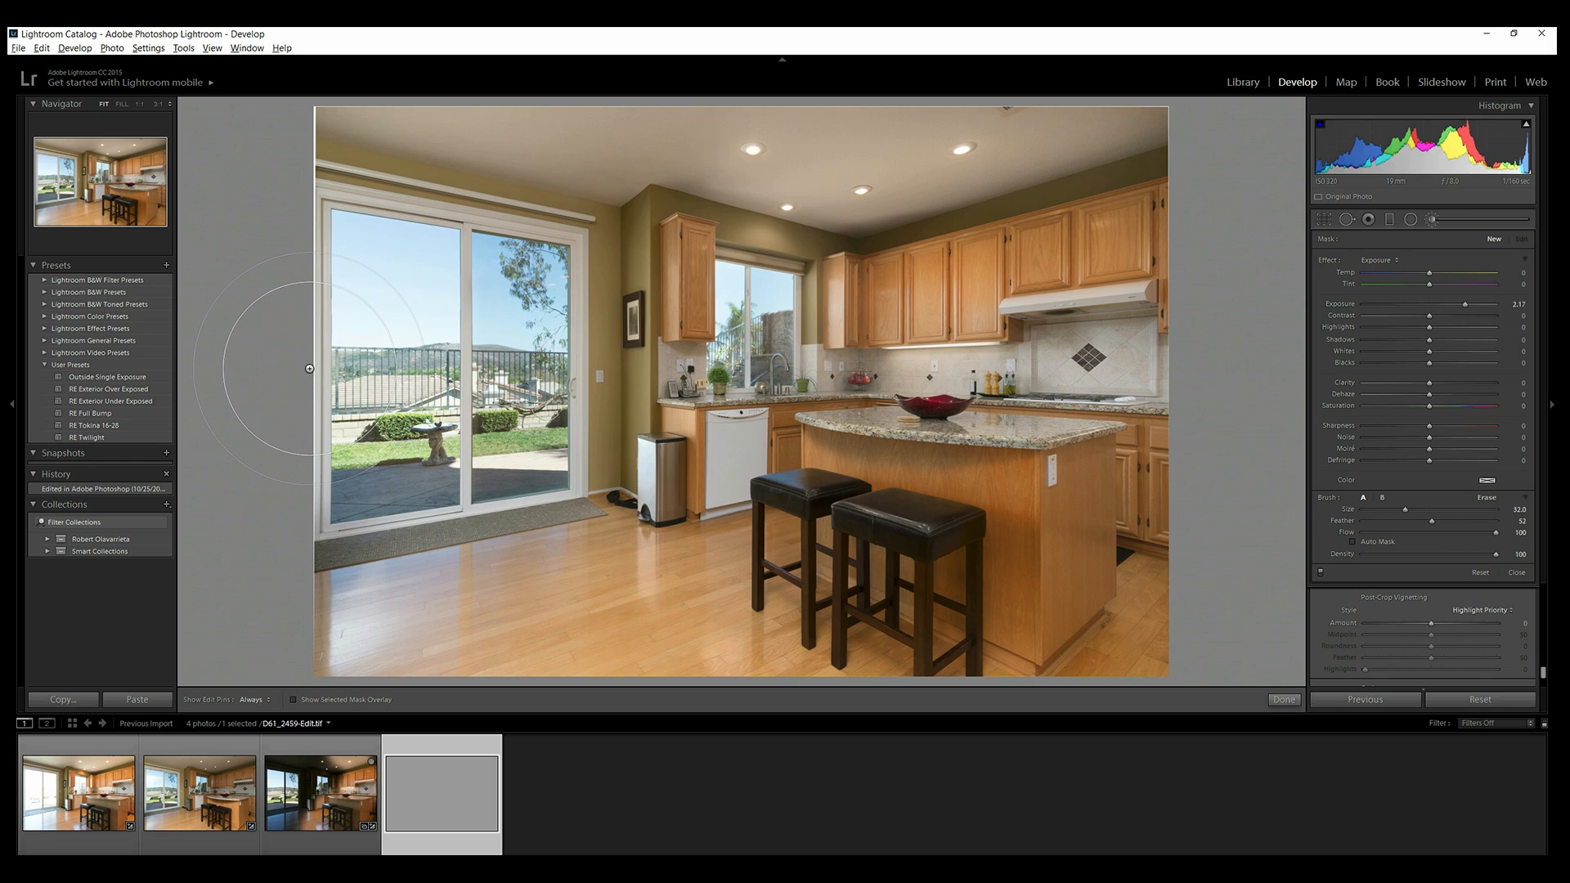
pyautogui.press('k')
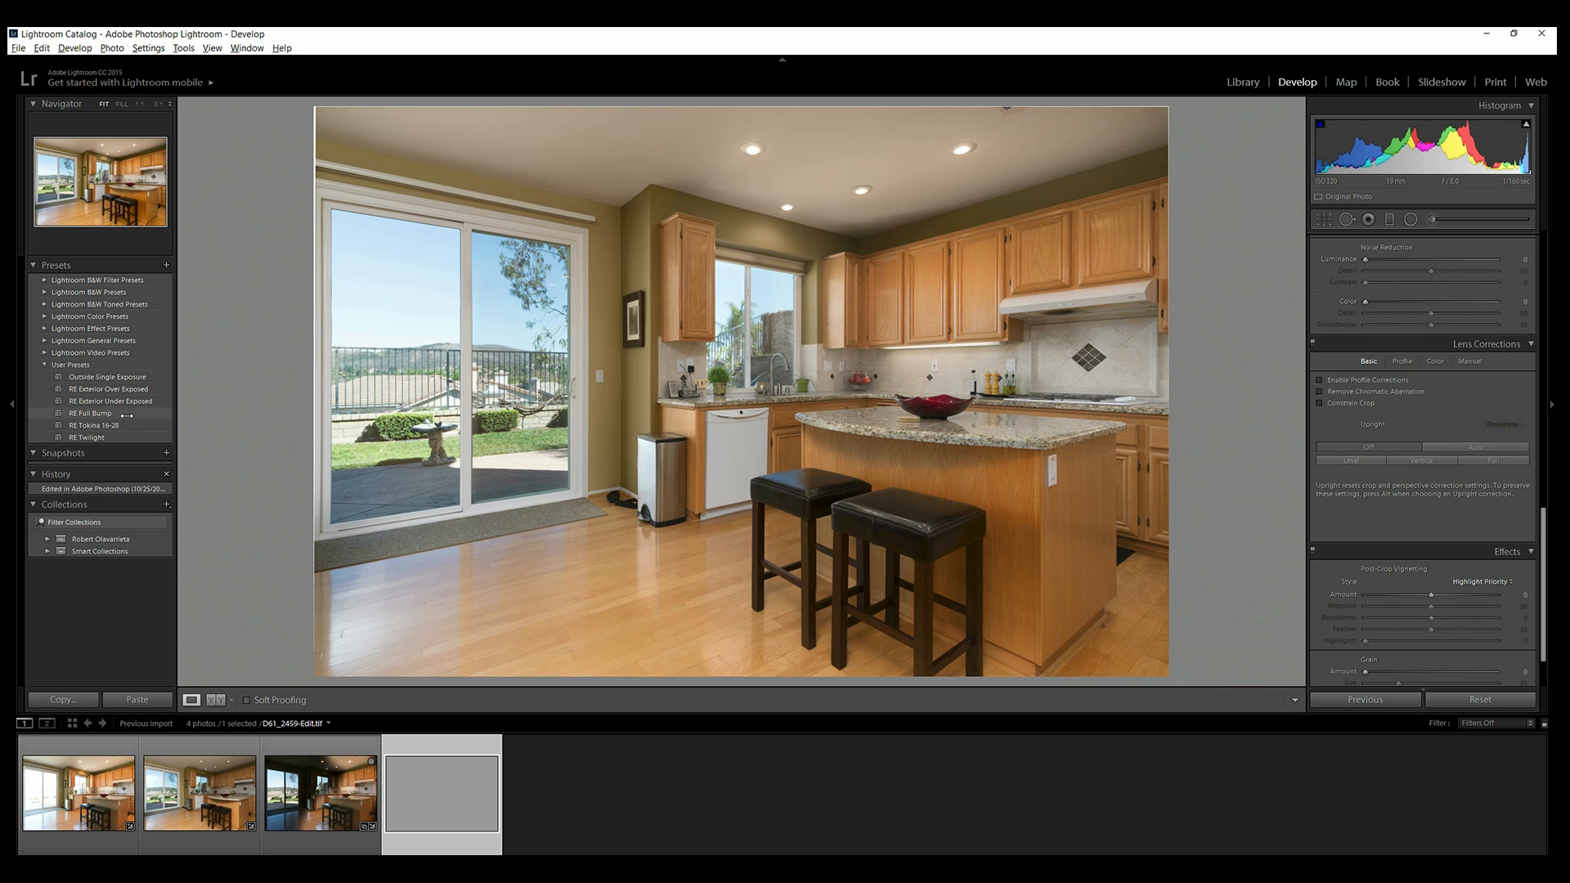
pyautogui.click(90, 413)
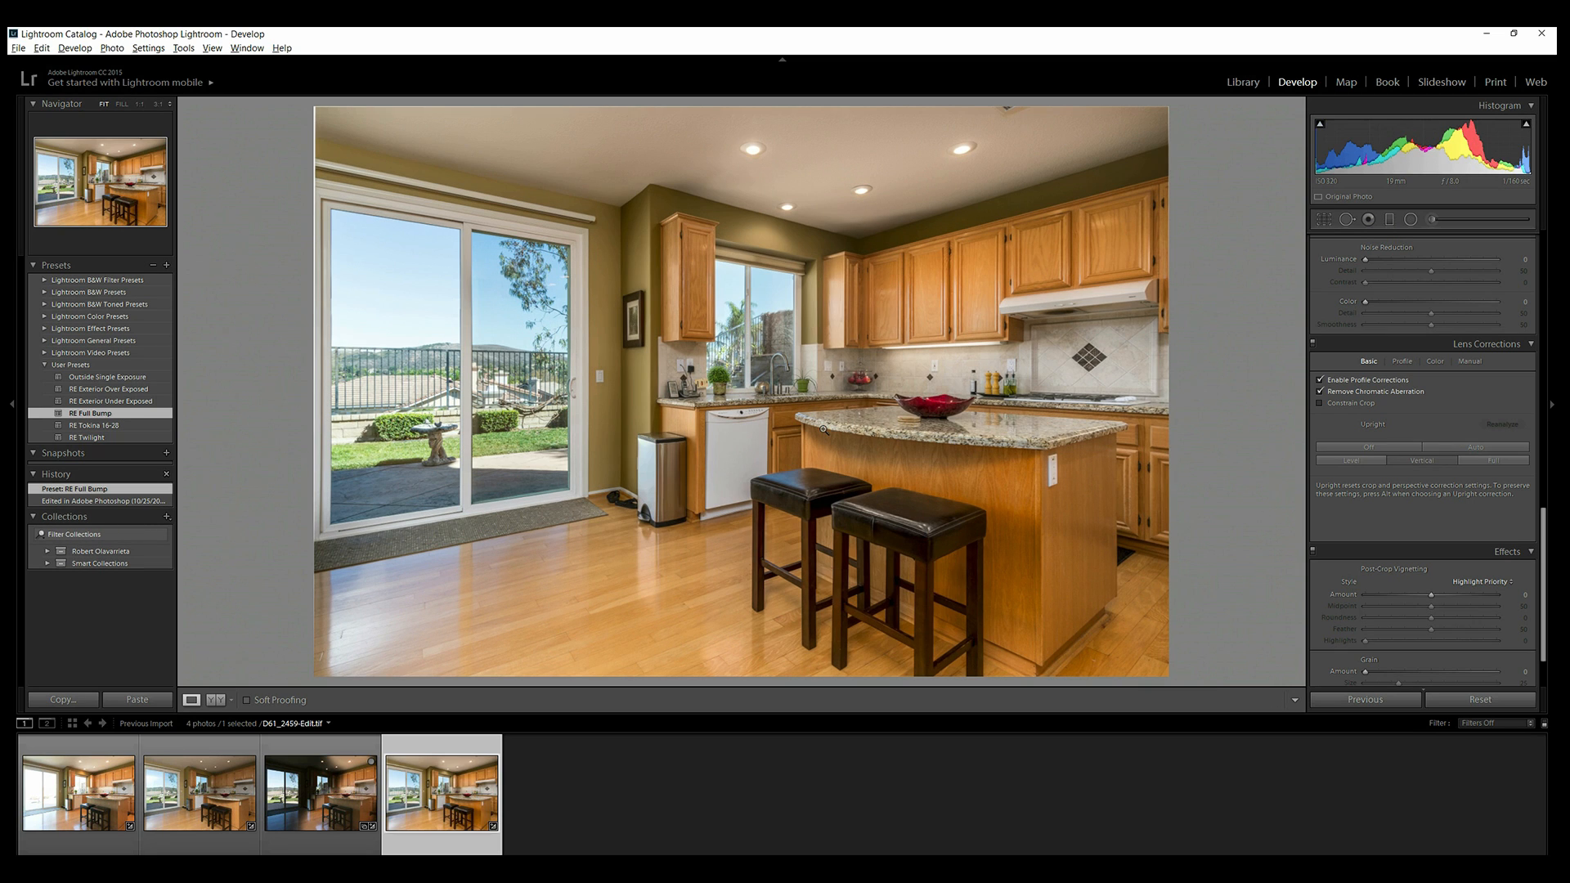
# Crop the photo slightly at its upper-left and lower-right corners to trim the thin border left by the alignment.
pyautogui.click(1324, 219)
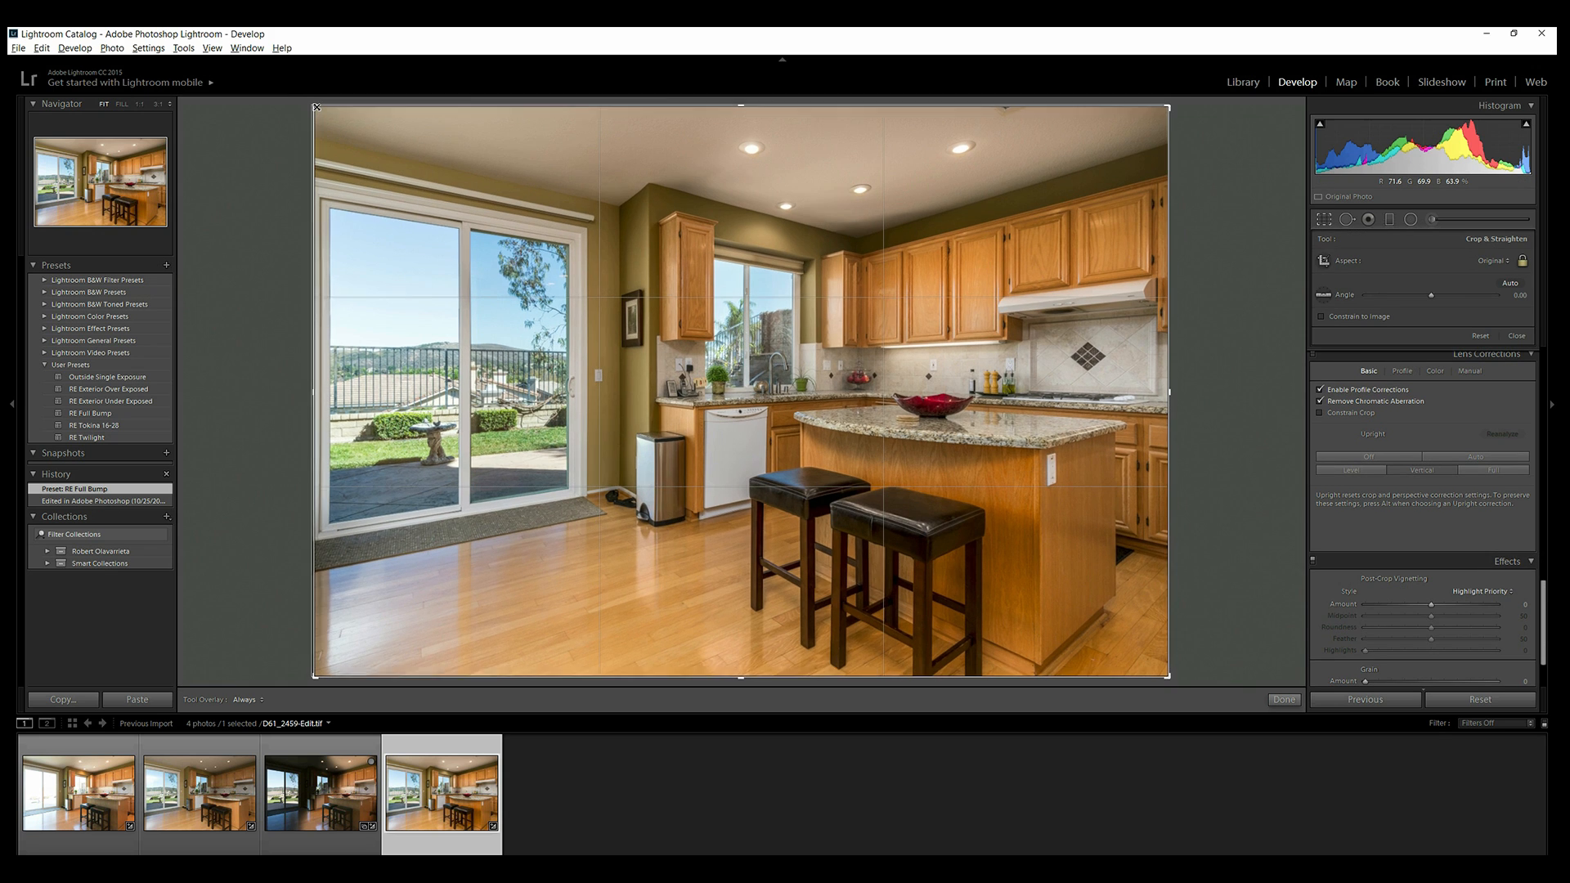
pyautogui.moveTo(318, 107); pyautogui.dragTo(318, 108)
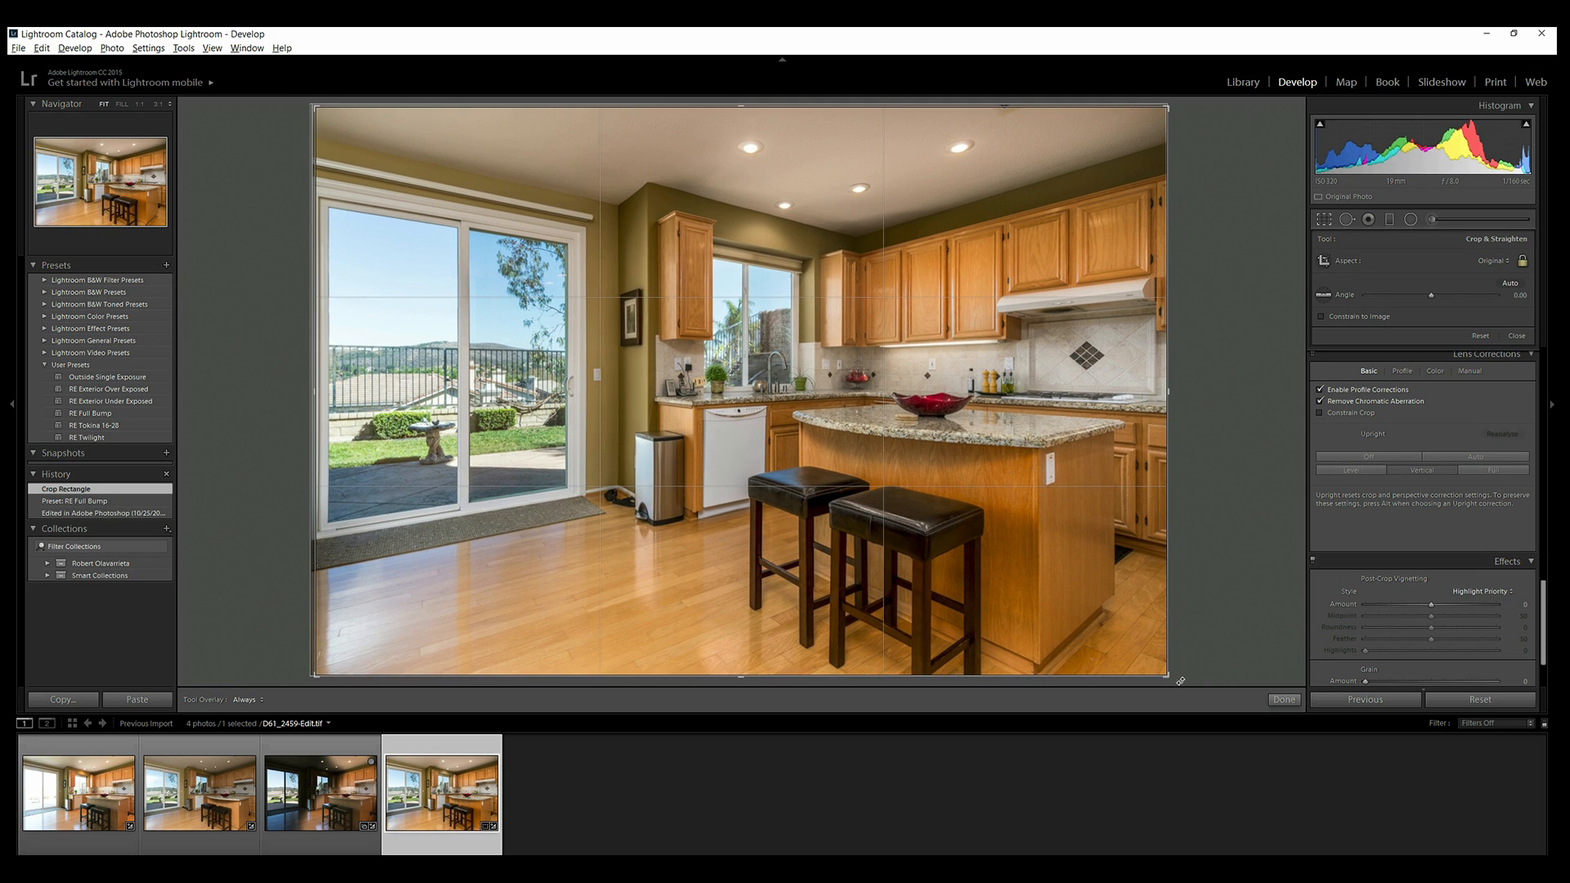
pyautogui.moveTo(1169, 678); pyautogui.dragTo(1165, 675)
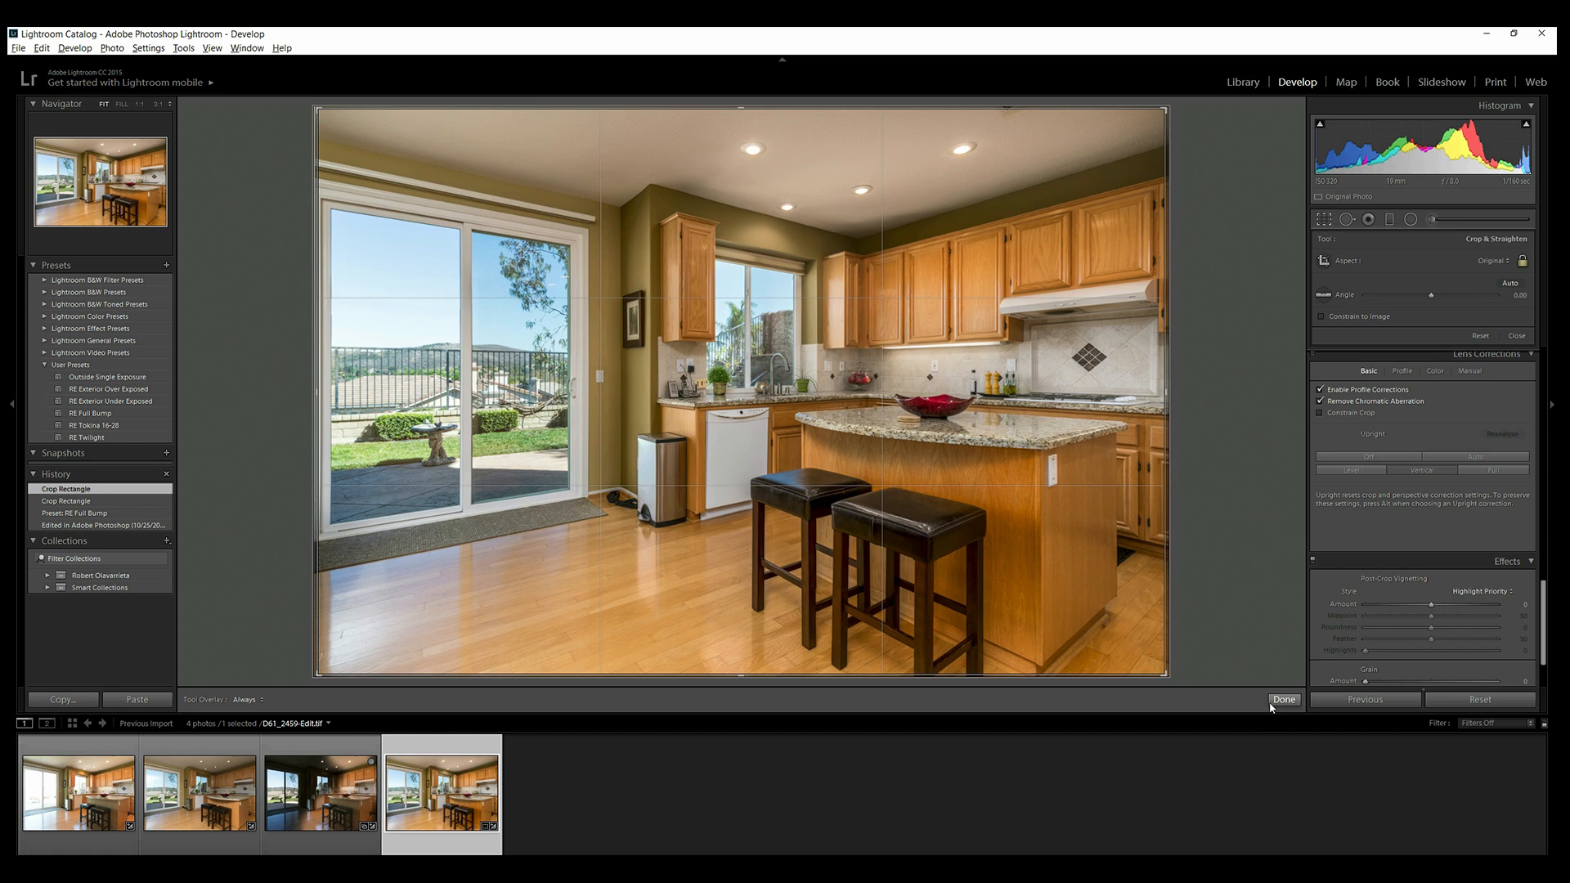
pyautogui.click(1280, 700)
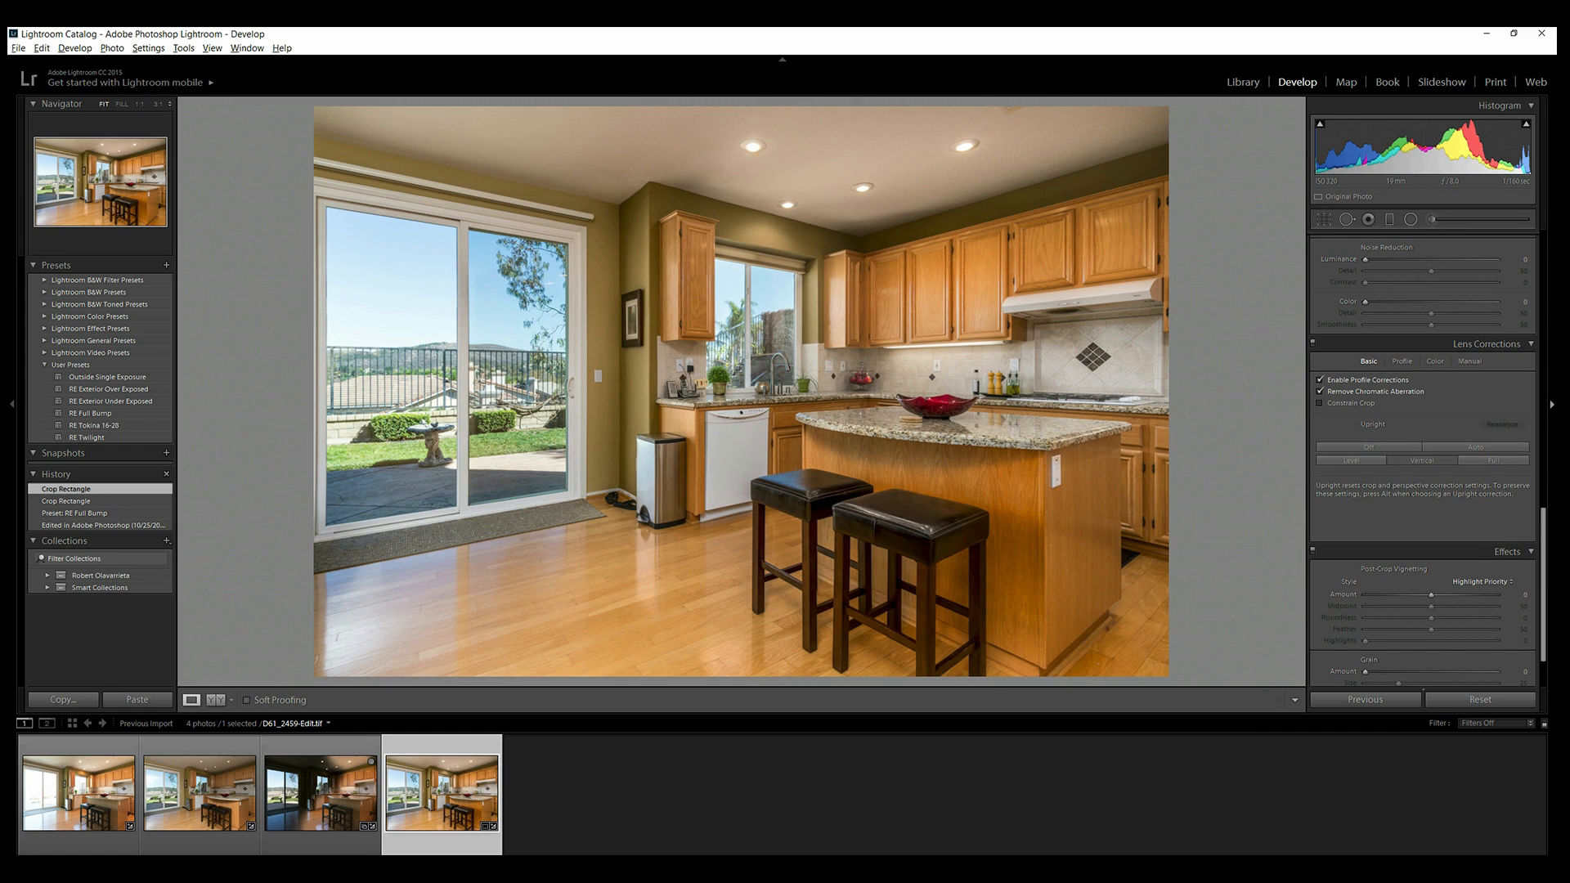
# Set Blacks to -27, Highlights to -75, Whites to +35 and Clarity to +18, and raise the tone curve's Lights to +10.
pyautogui.scroll(10, 1435, 373)
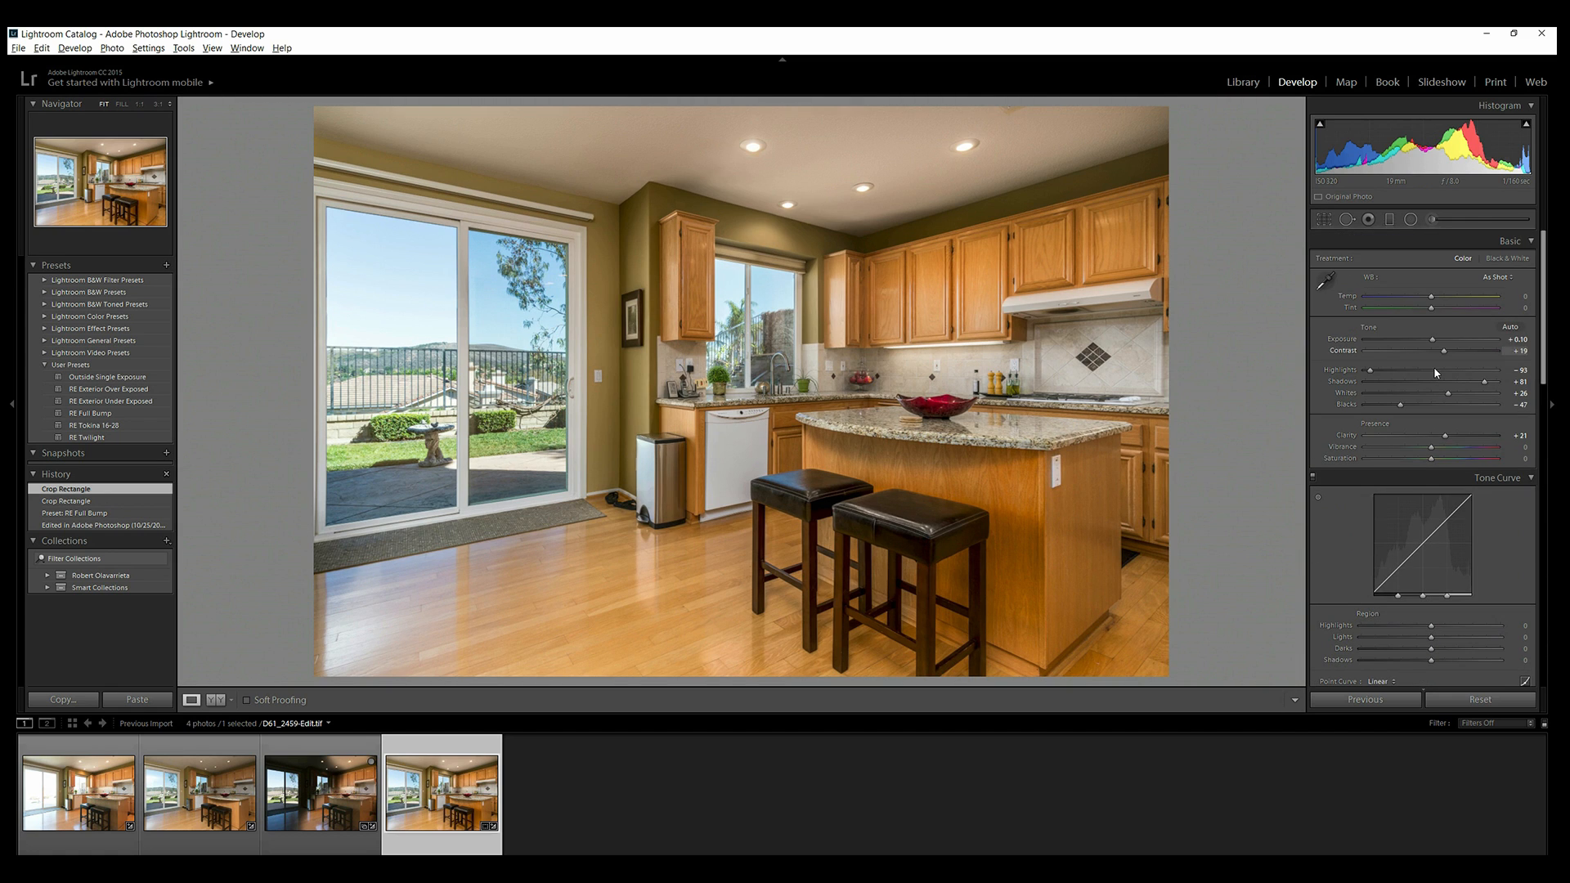
pyautogui.click(1413, 405)
pyautogui.click(1383, 372)
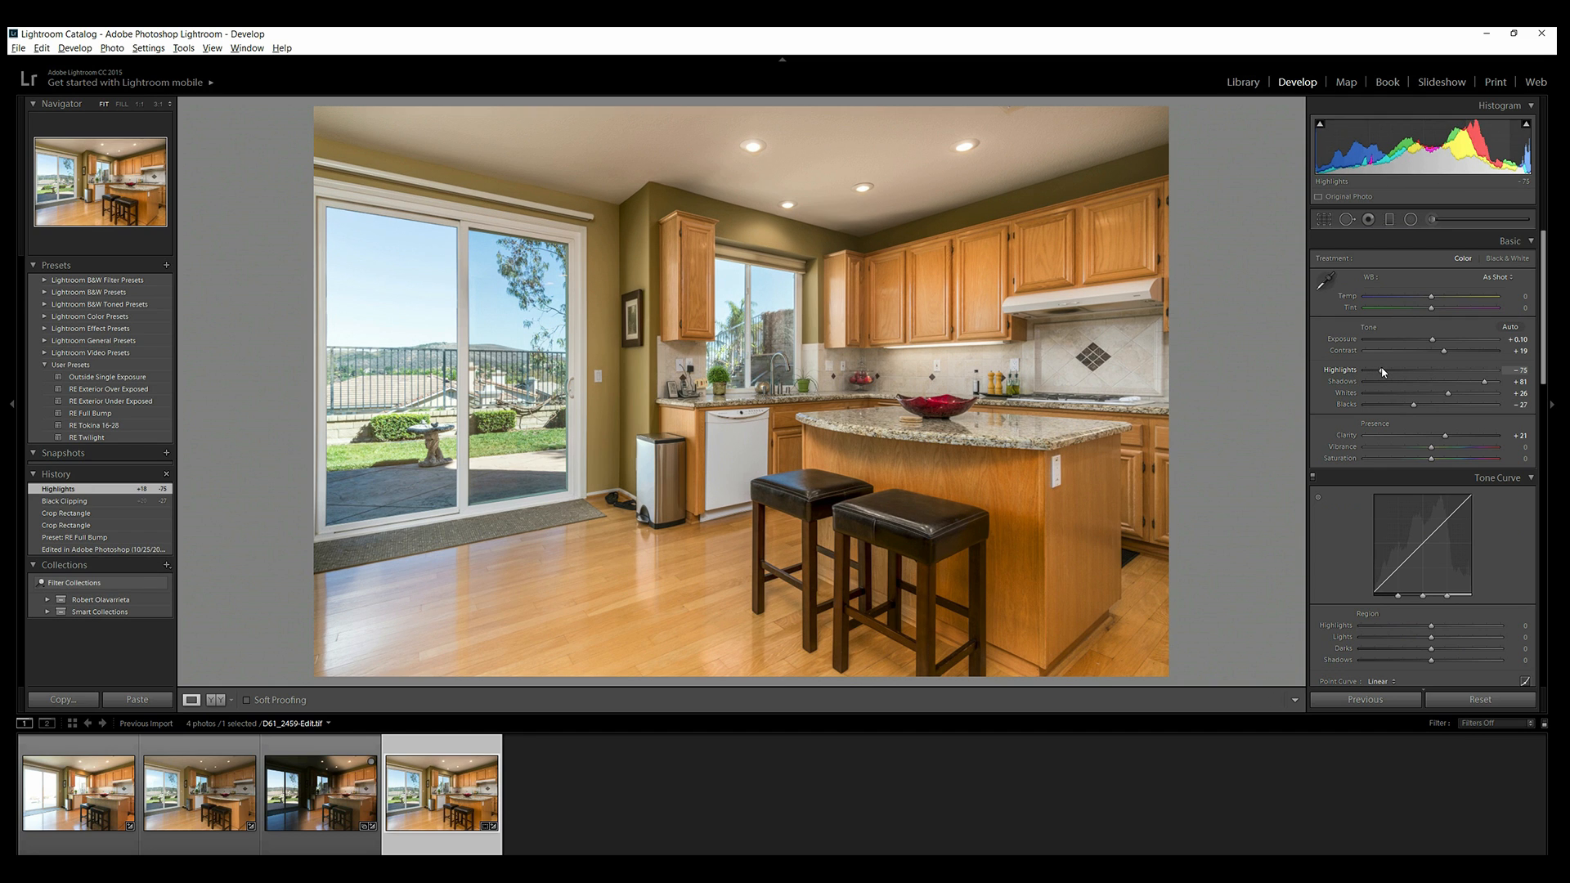
pyautogui.click(1457, 395)
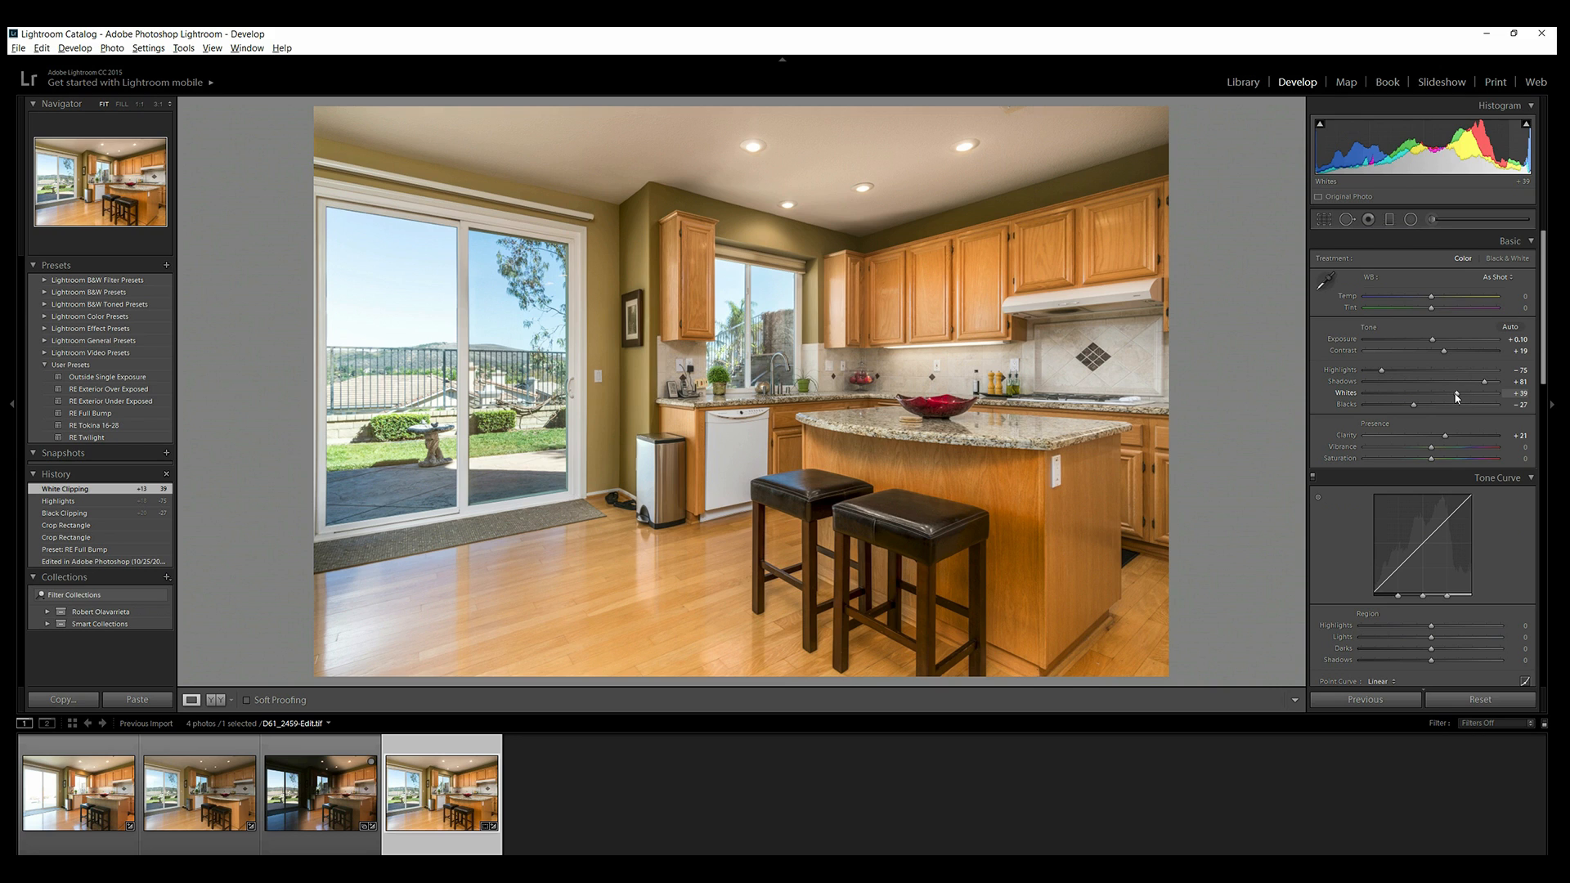
pyautogui.click(1453, 396)
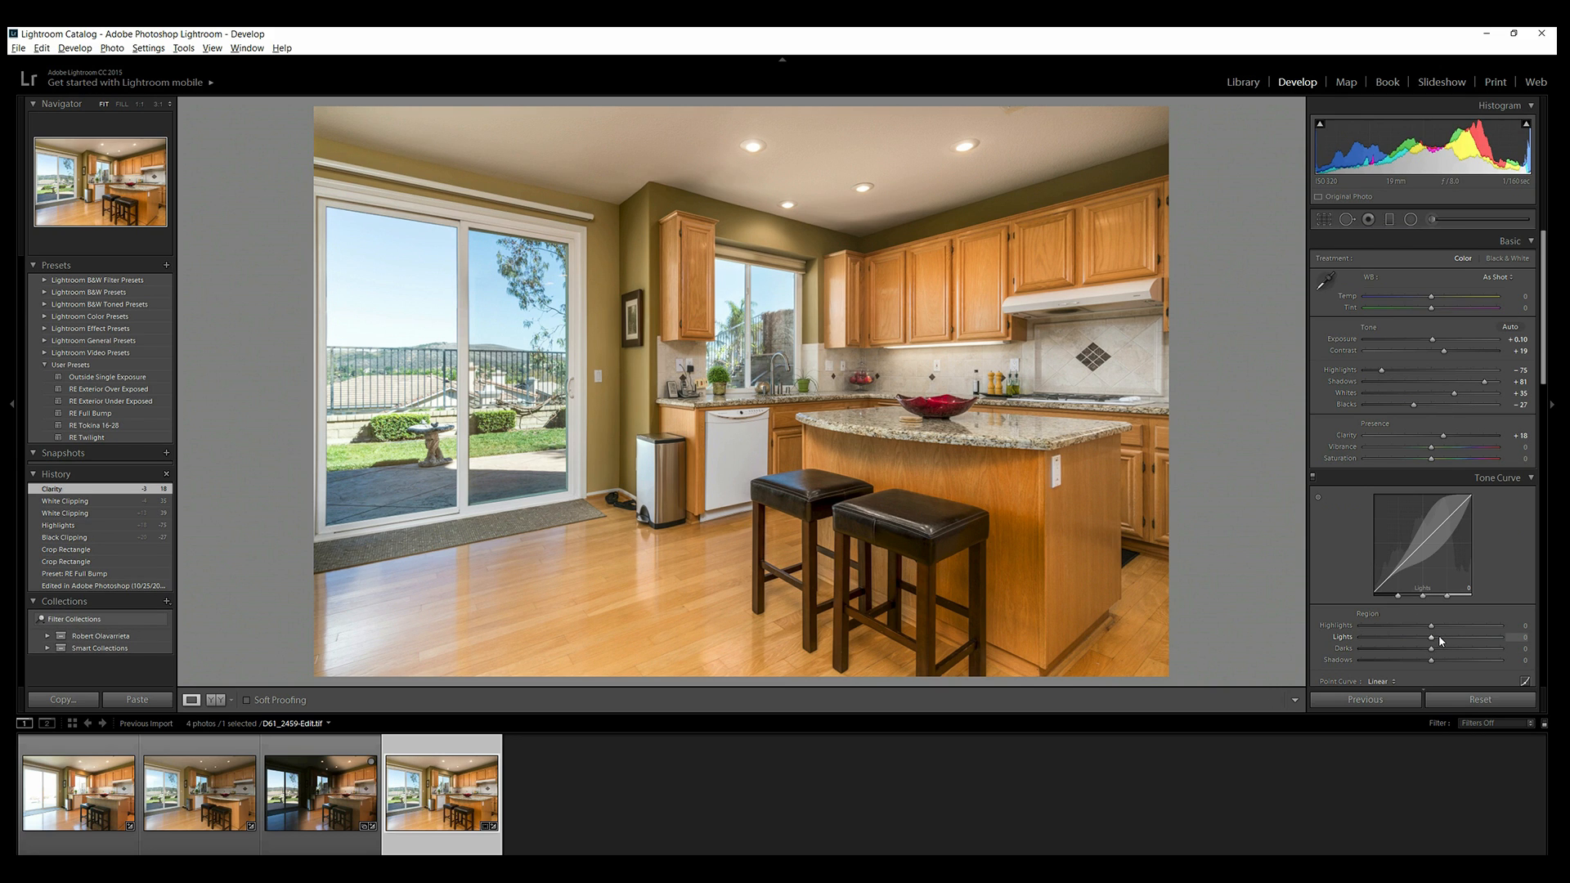
pyautogui.click(1441, 638)
pyautogui.moveTo(1438, 639); pyautogui.dragTo(1437, 640)
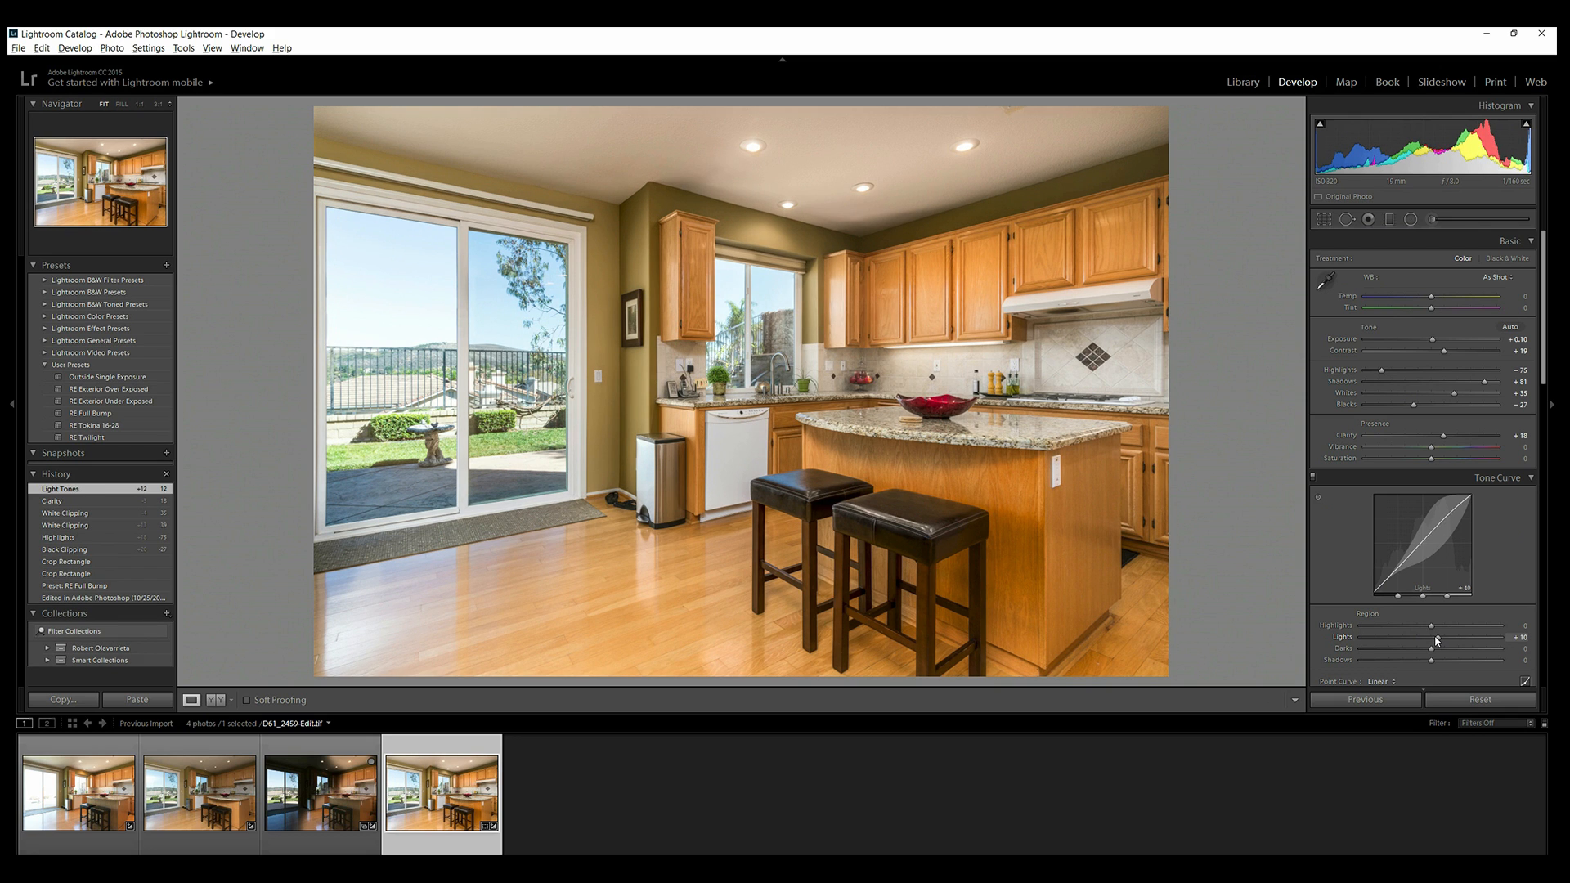
# Export the photo as a quality 100 sRGB JPEG with the custom name 1 into the exported subfolder.
pyautogui.hotkey('alt', 'f')
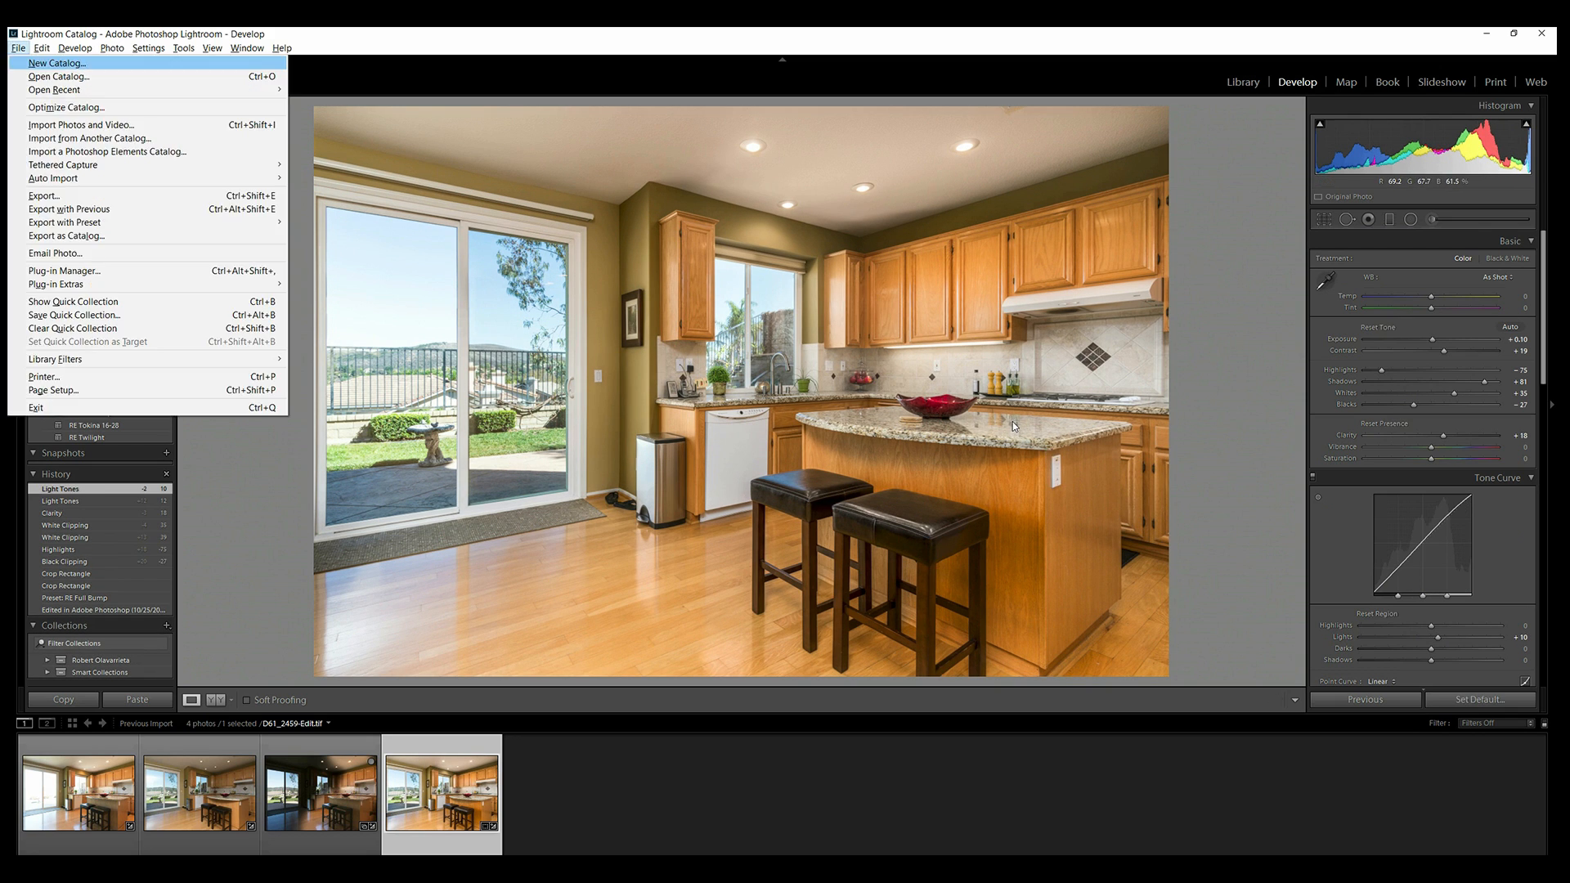
pyautogui.press('e')
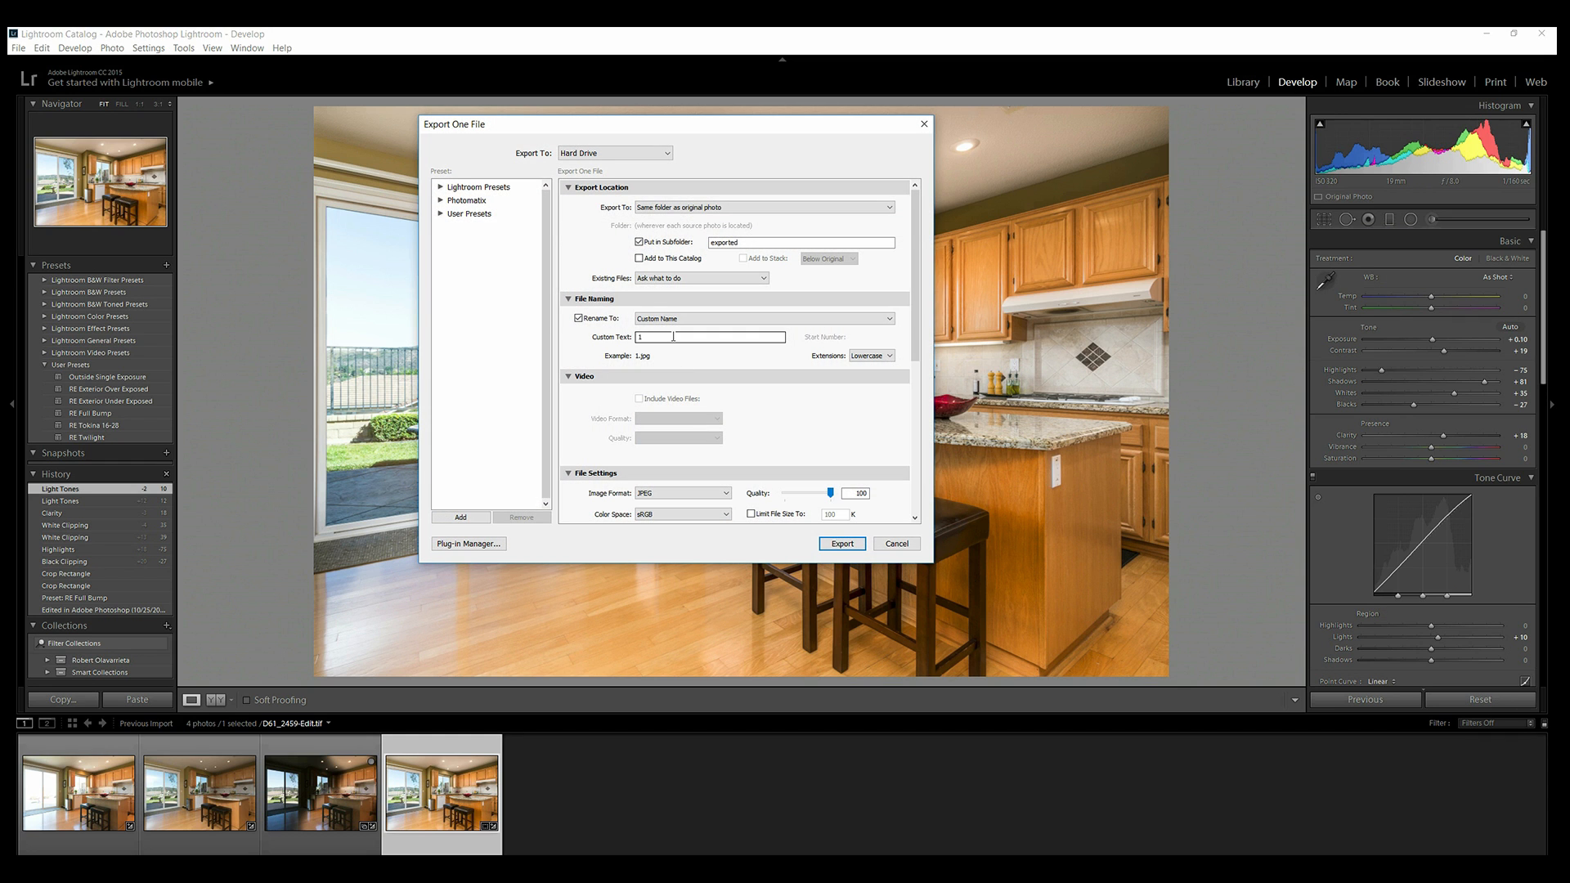
pyautogui.click(844, 544)
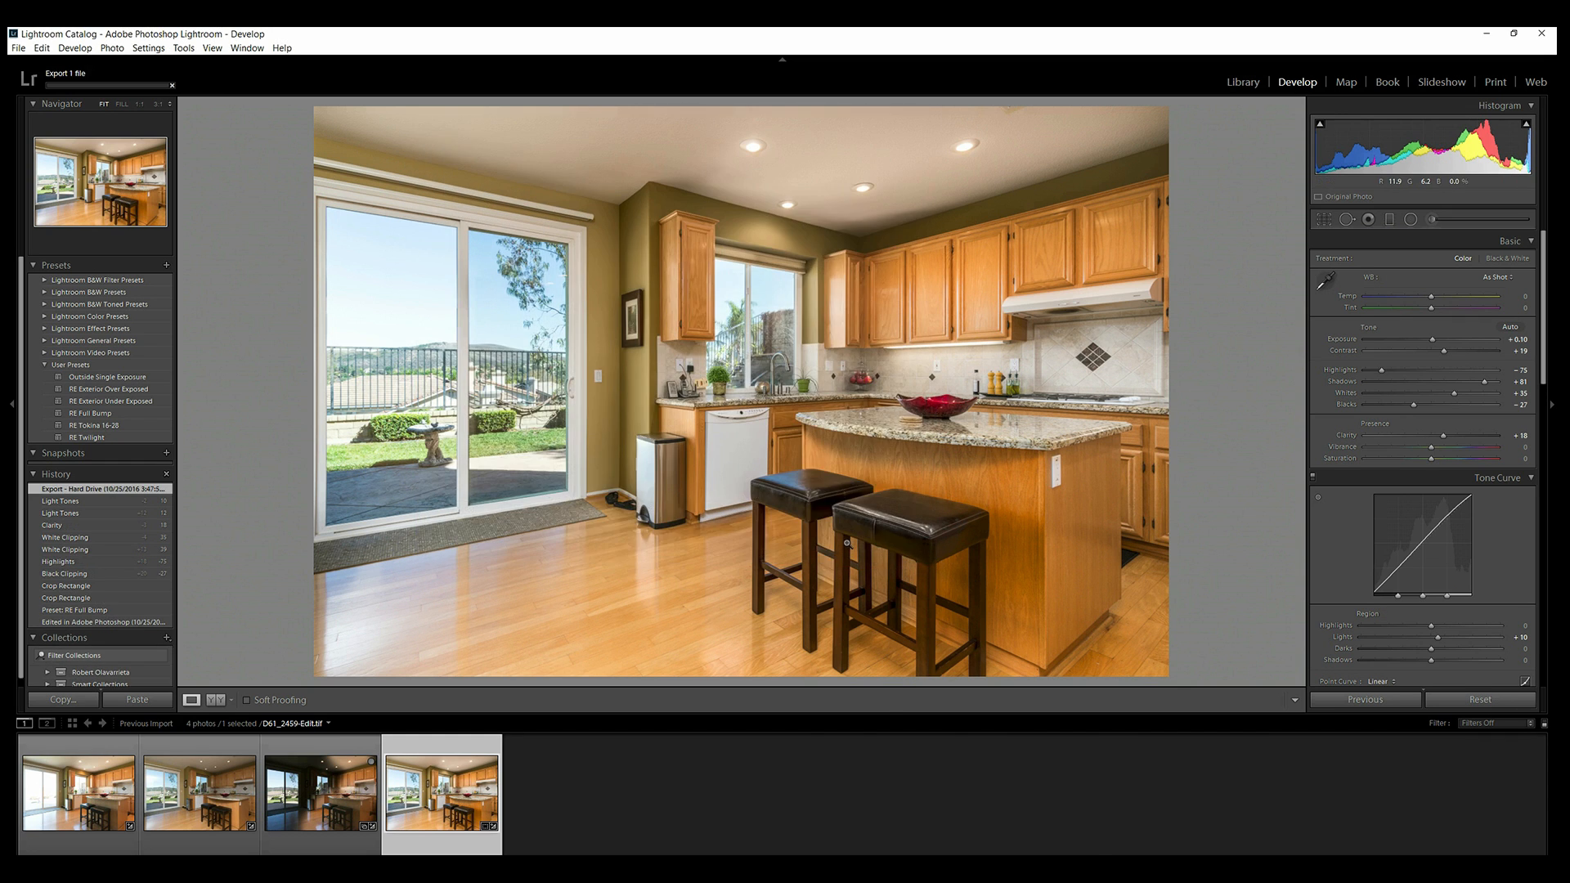